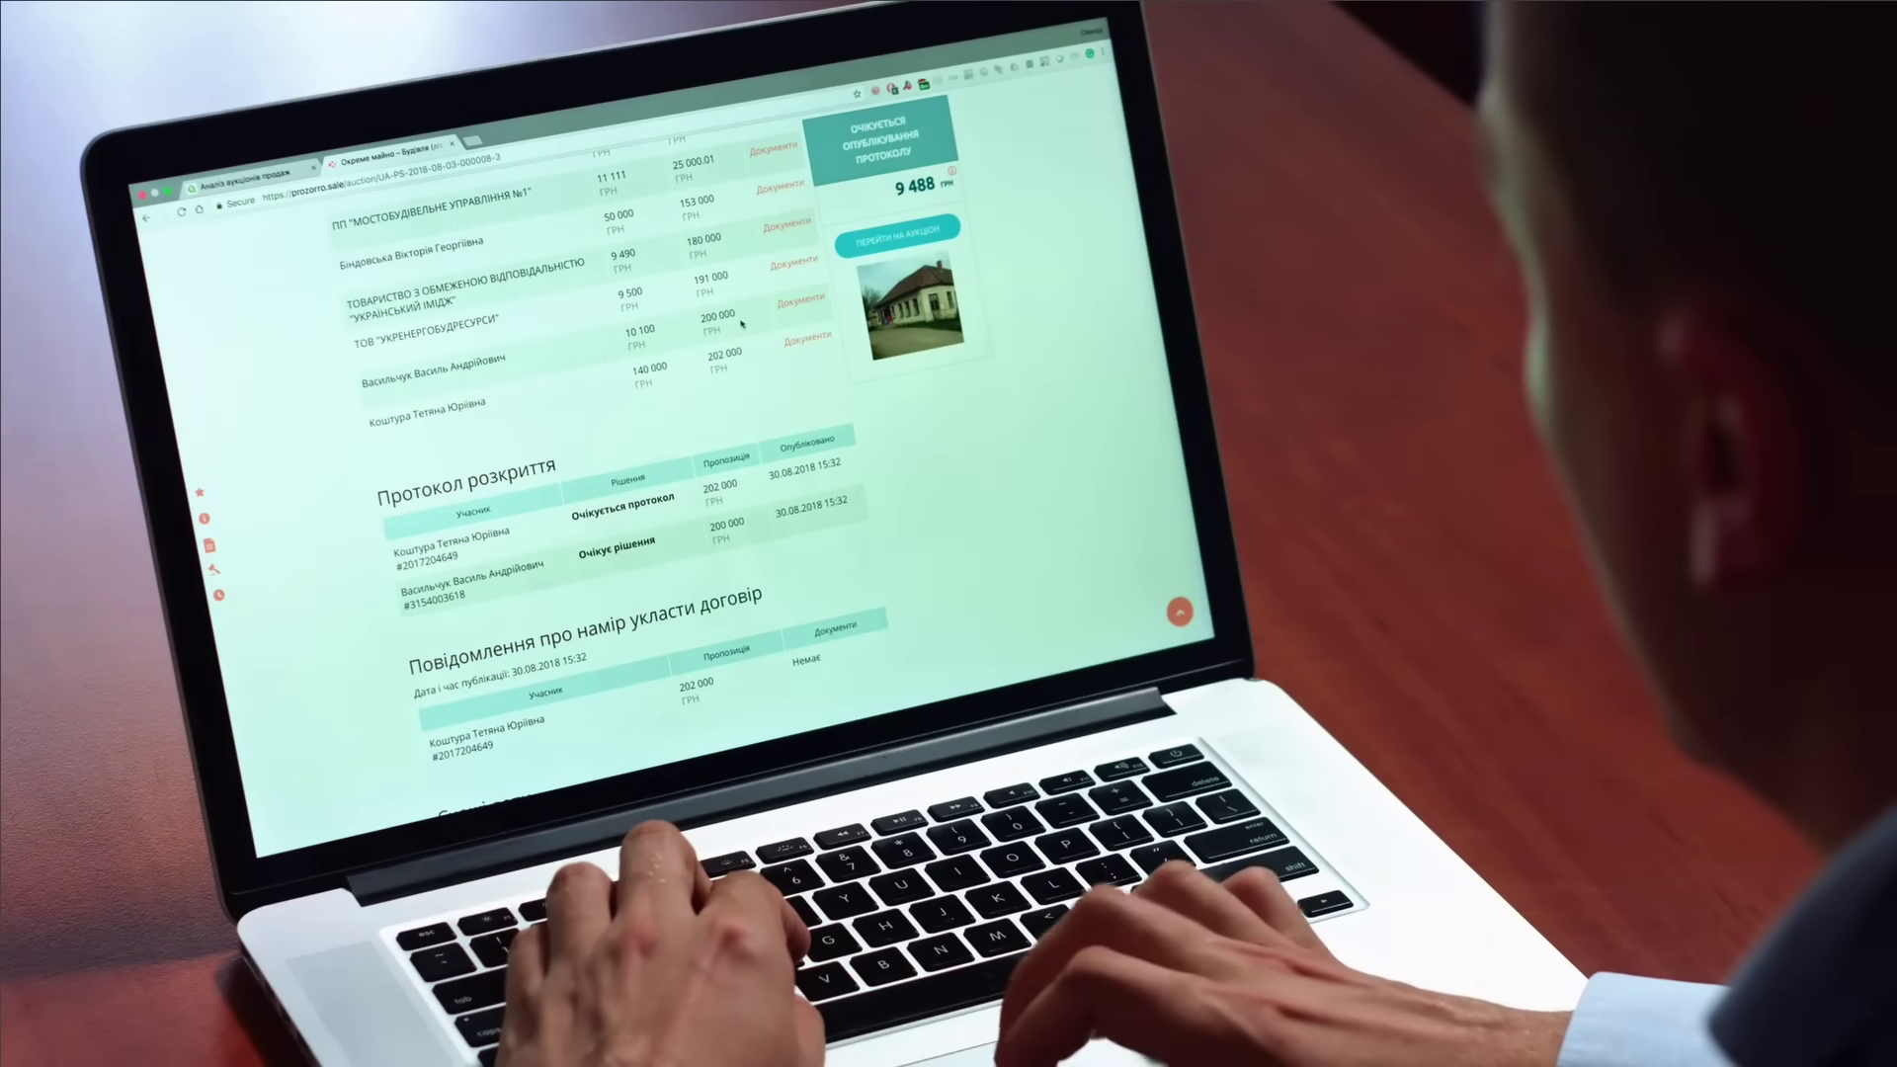
scroll(741, 323, "down", 2)
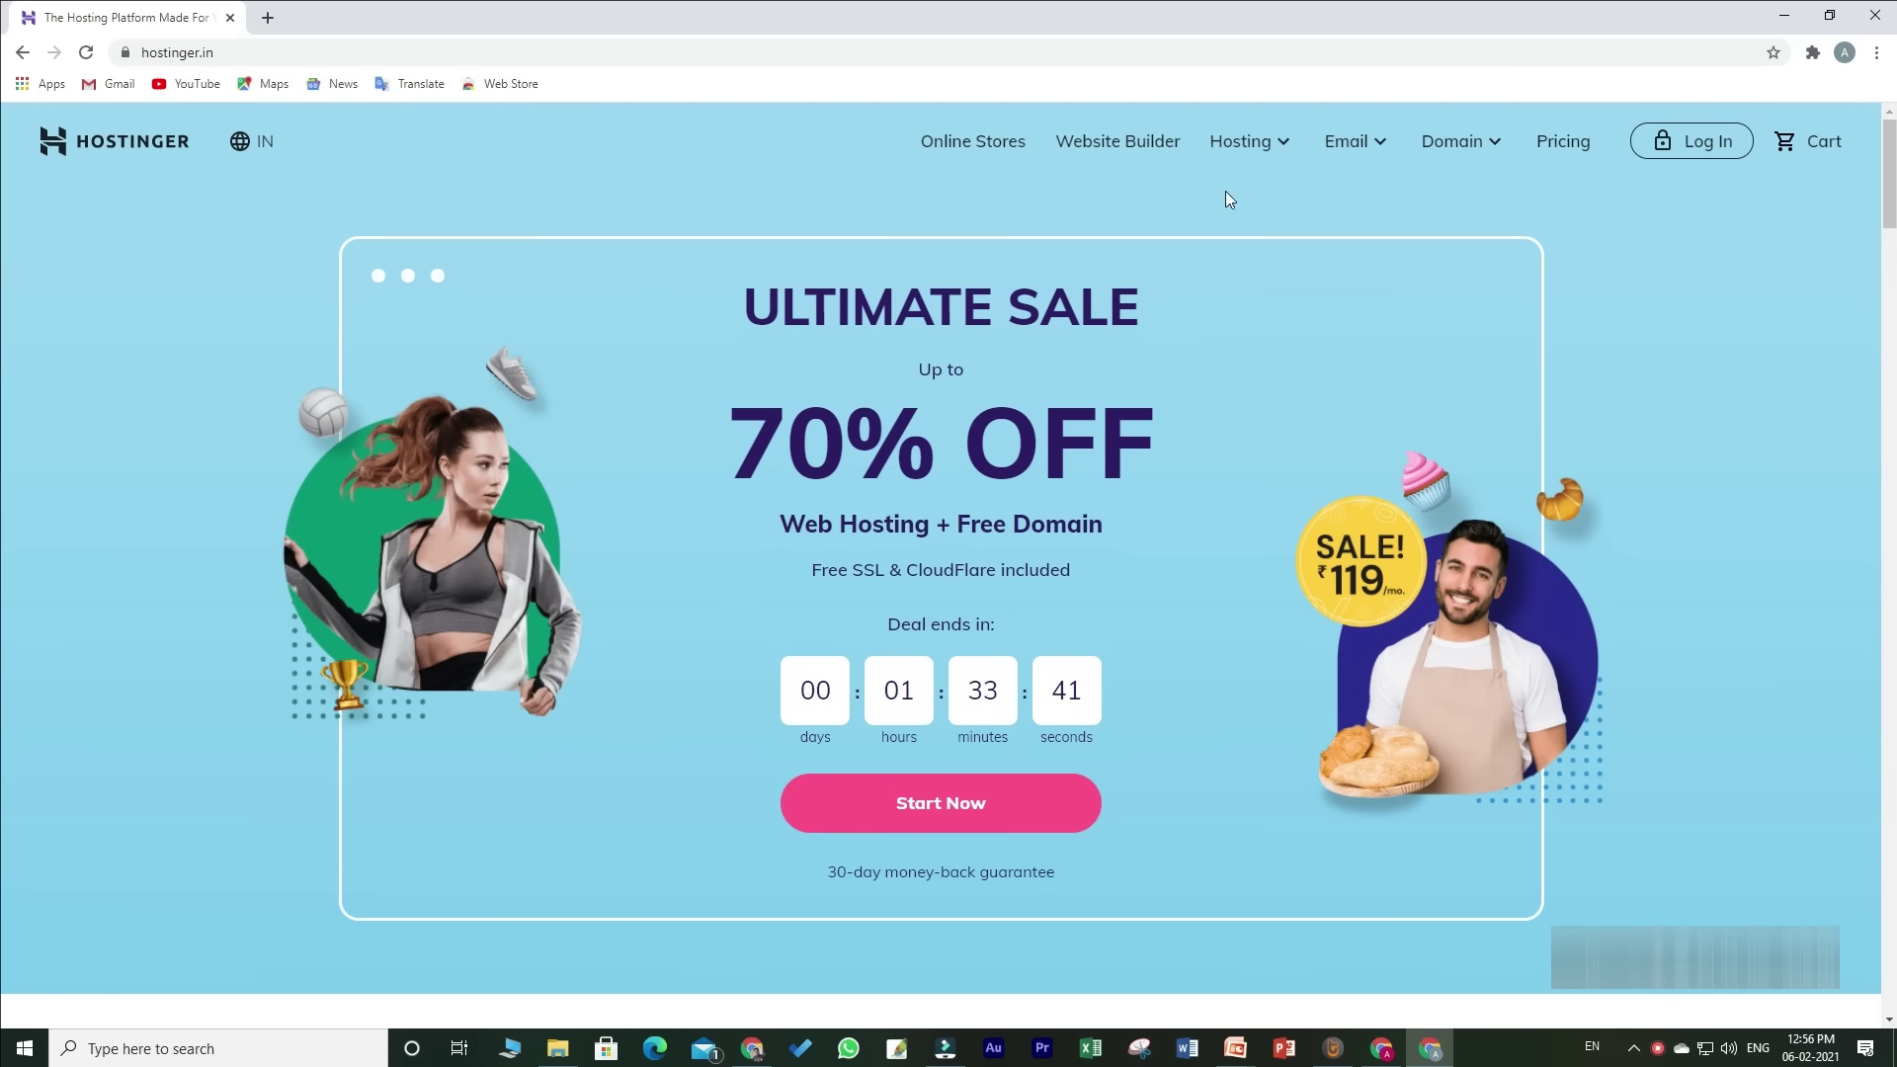
- Open the shared web hosting plans, compare their features and select the Premium Web Hosting plan
left_click(1281, 146)
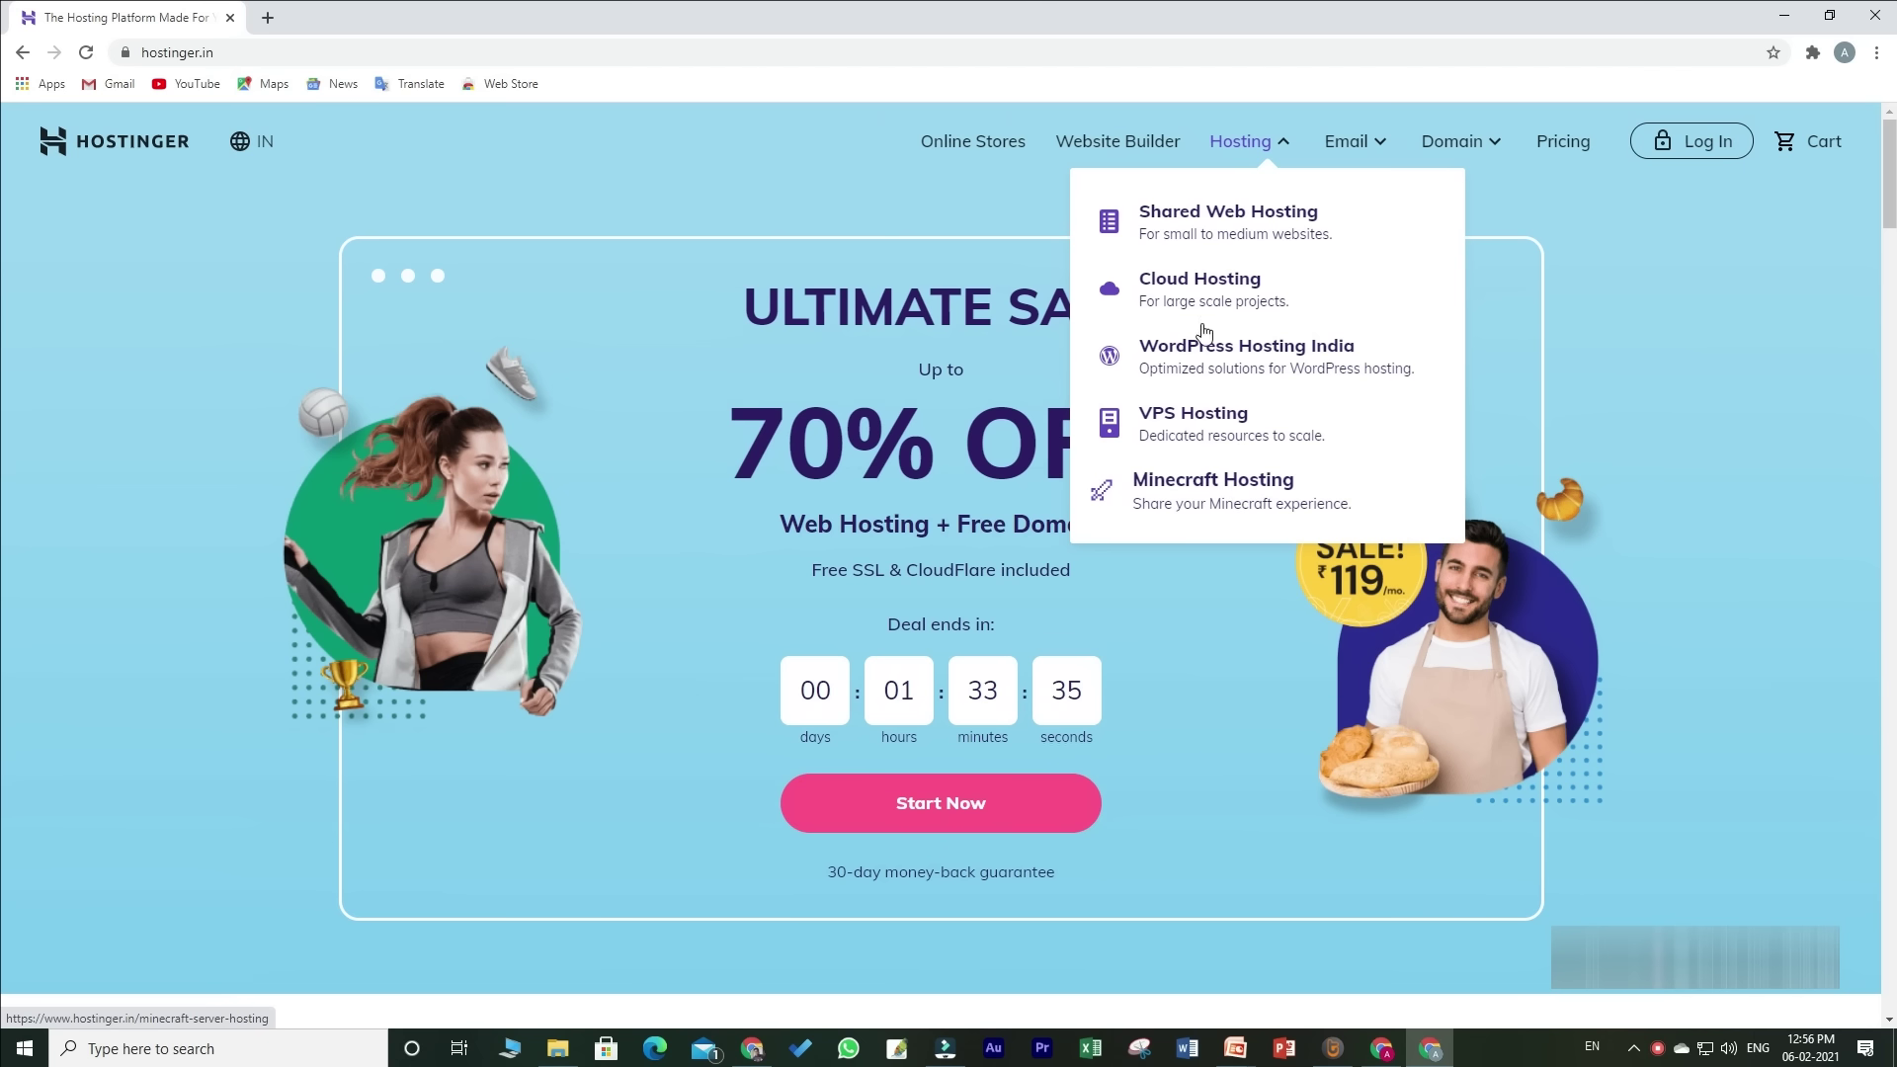
left_click(1322, 235)
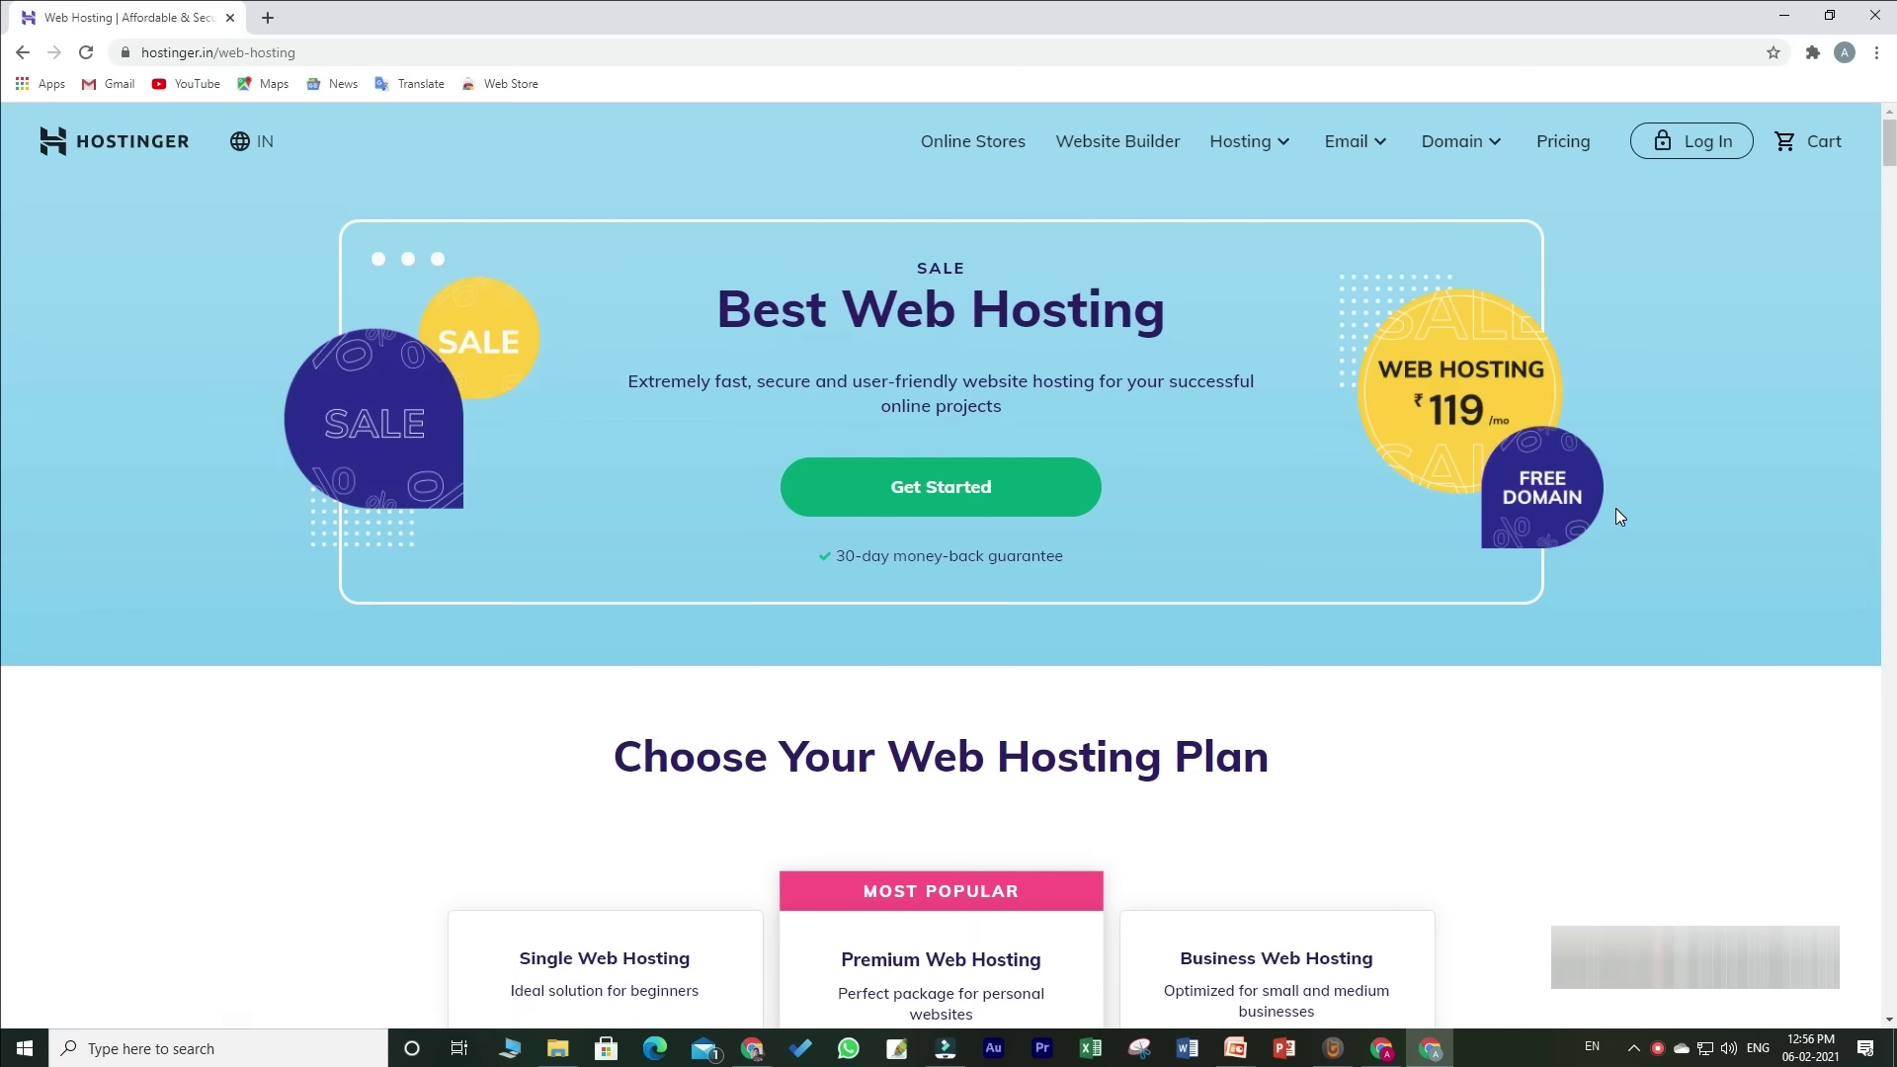
scroll(1677, 679, "down", 3)
scroll(1677, 680, "down", 3)
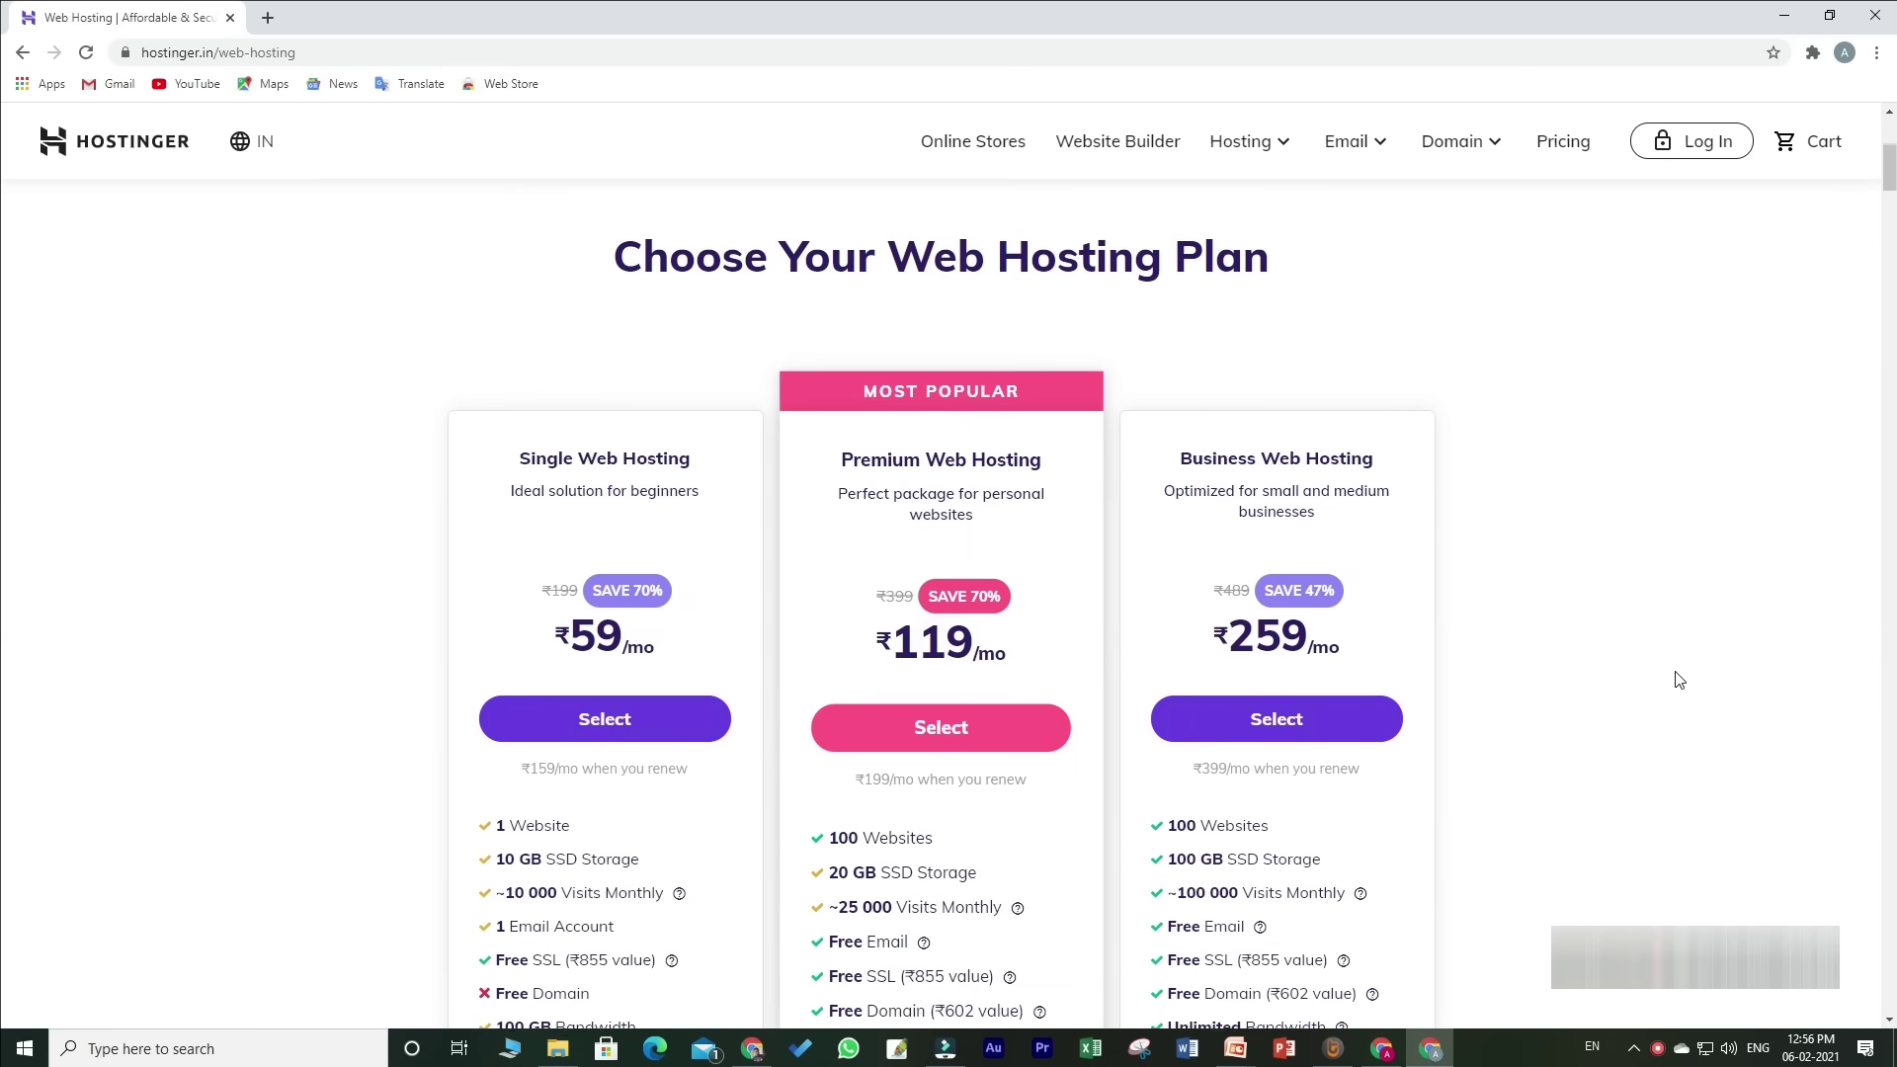
scroll(1685, 647, "up", 2)
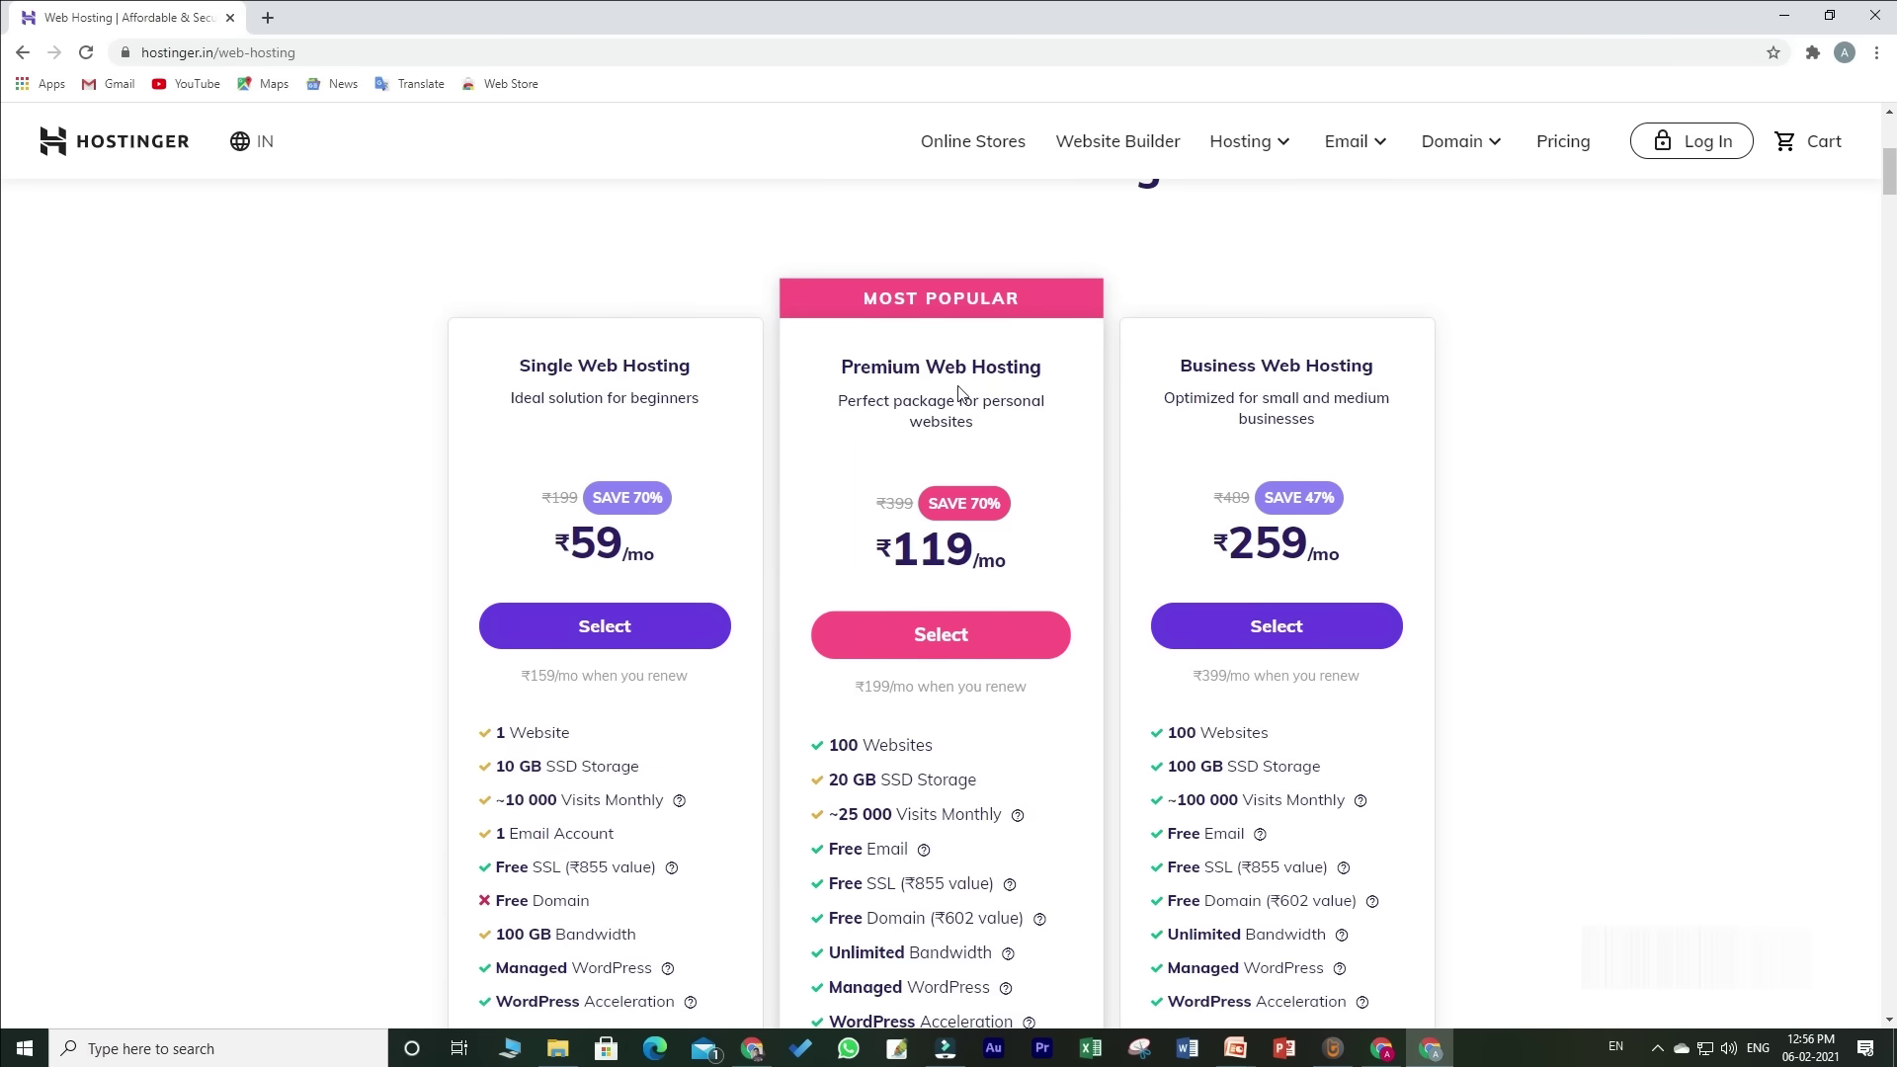
scroll(1062, 744, "down", 1)
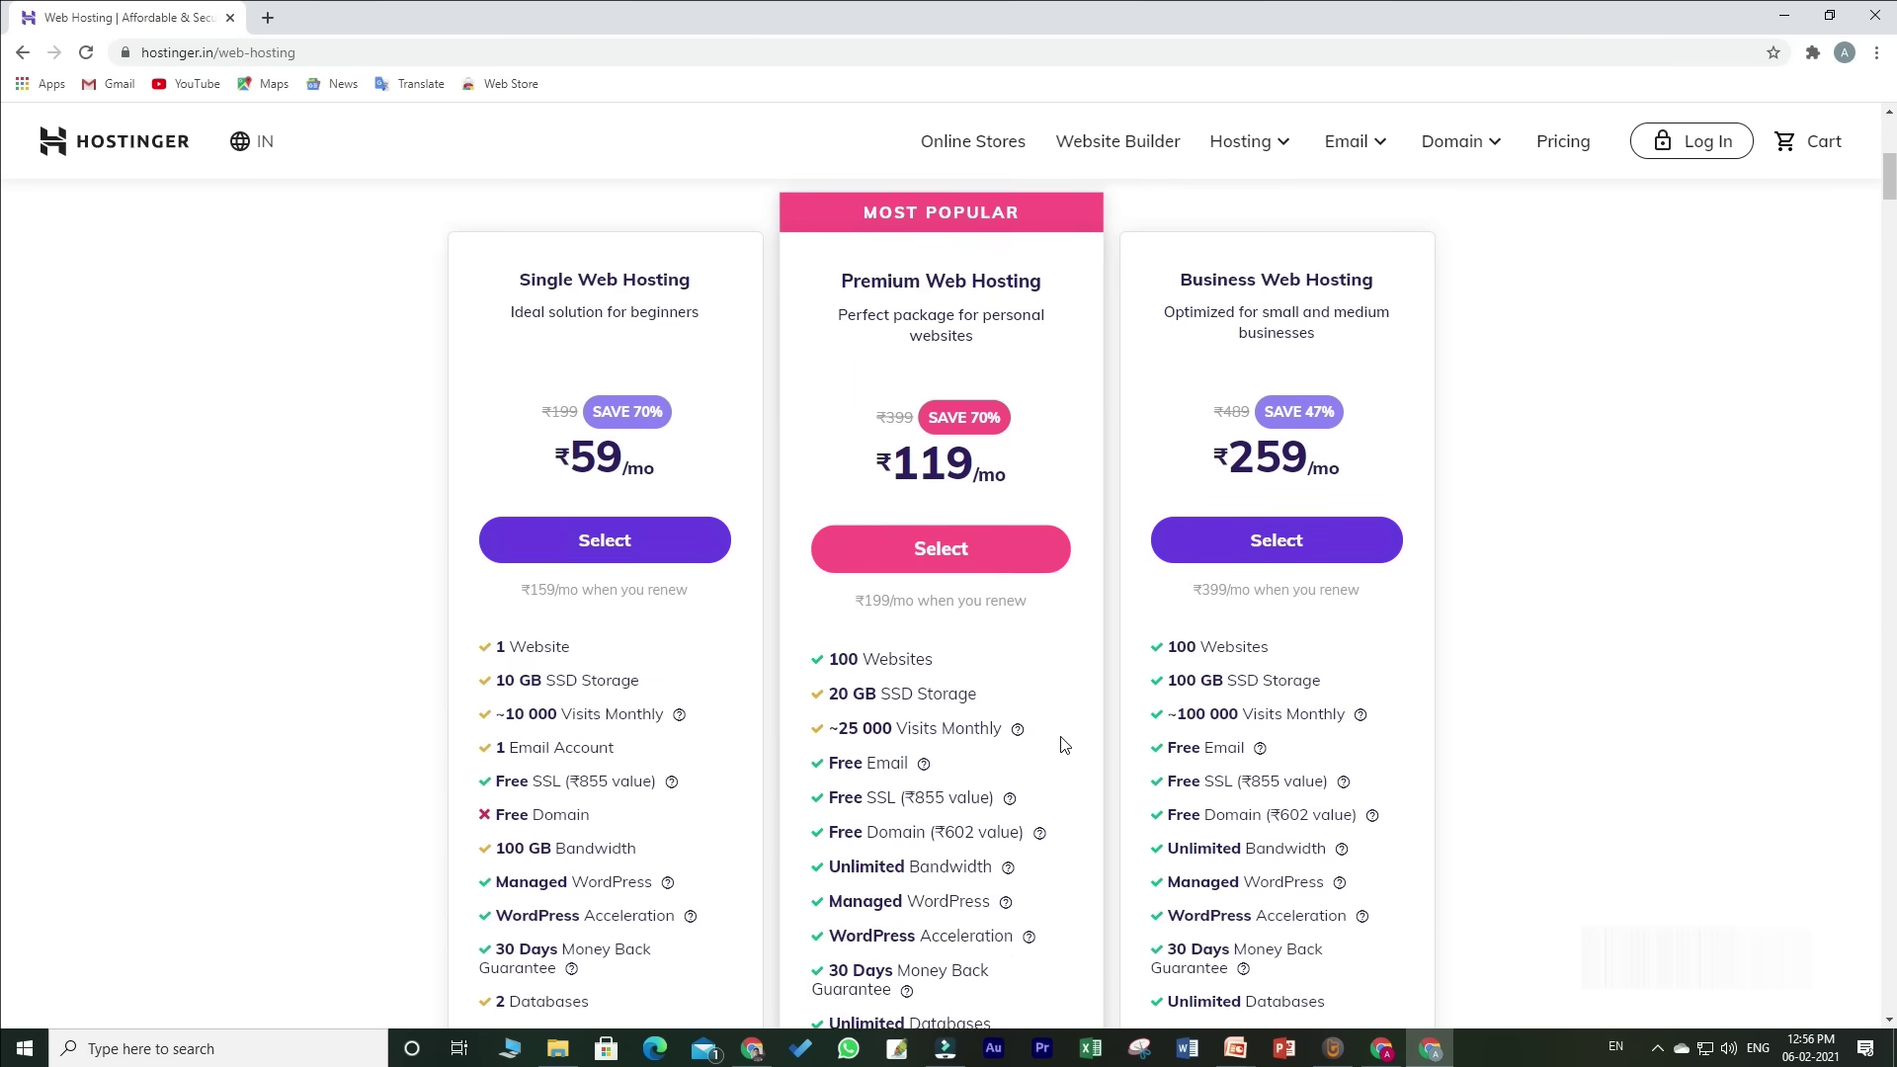
scroll(1062, 744, "down", 1)
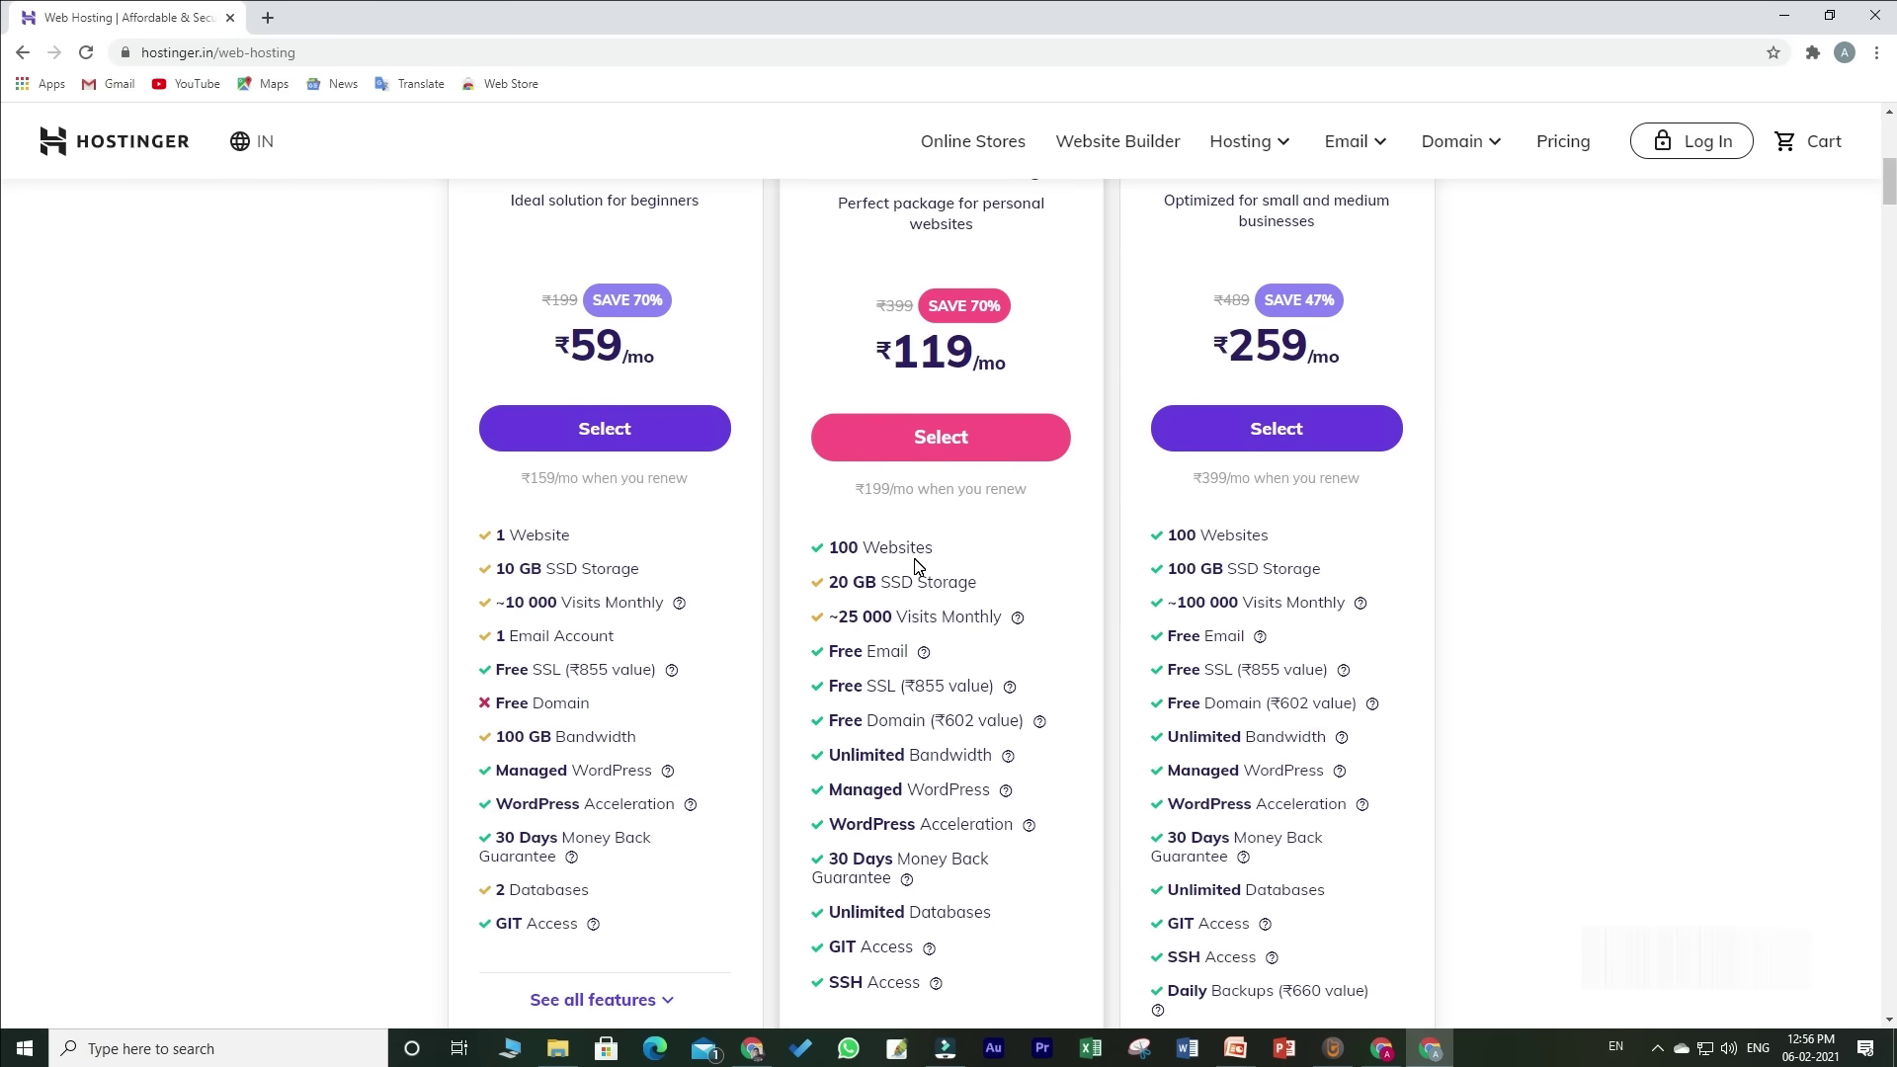
left_click(965, 438)
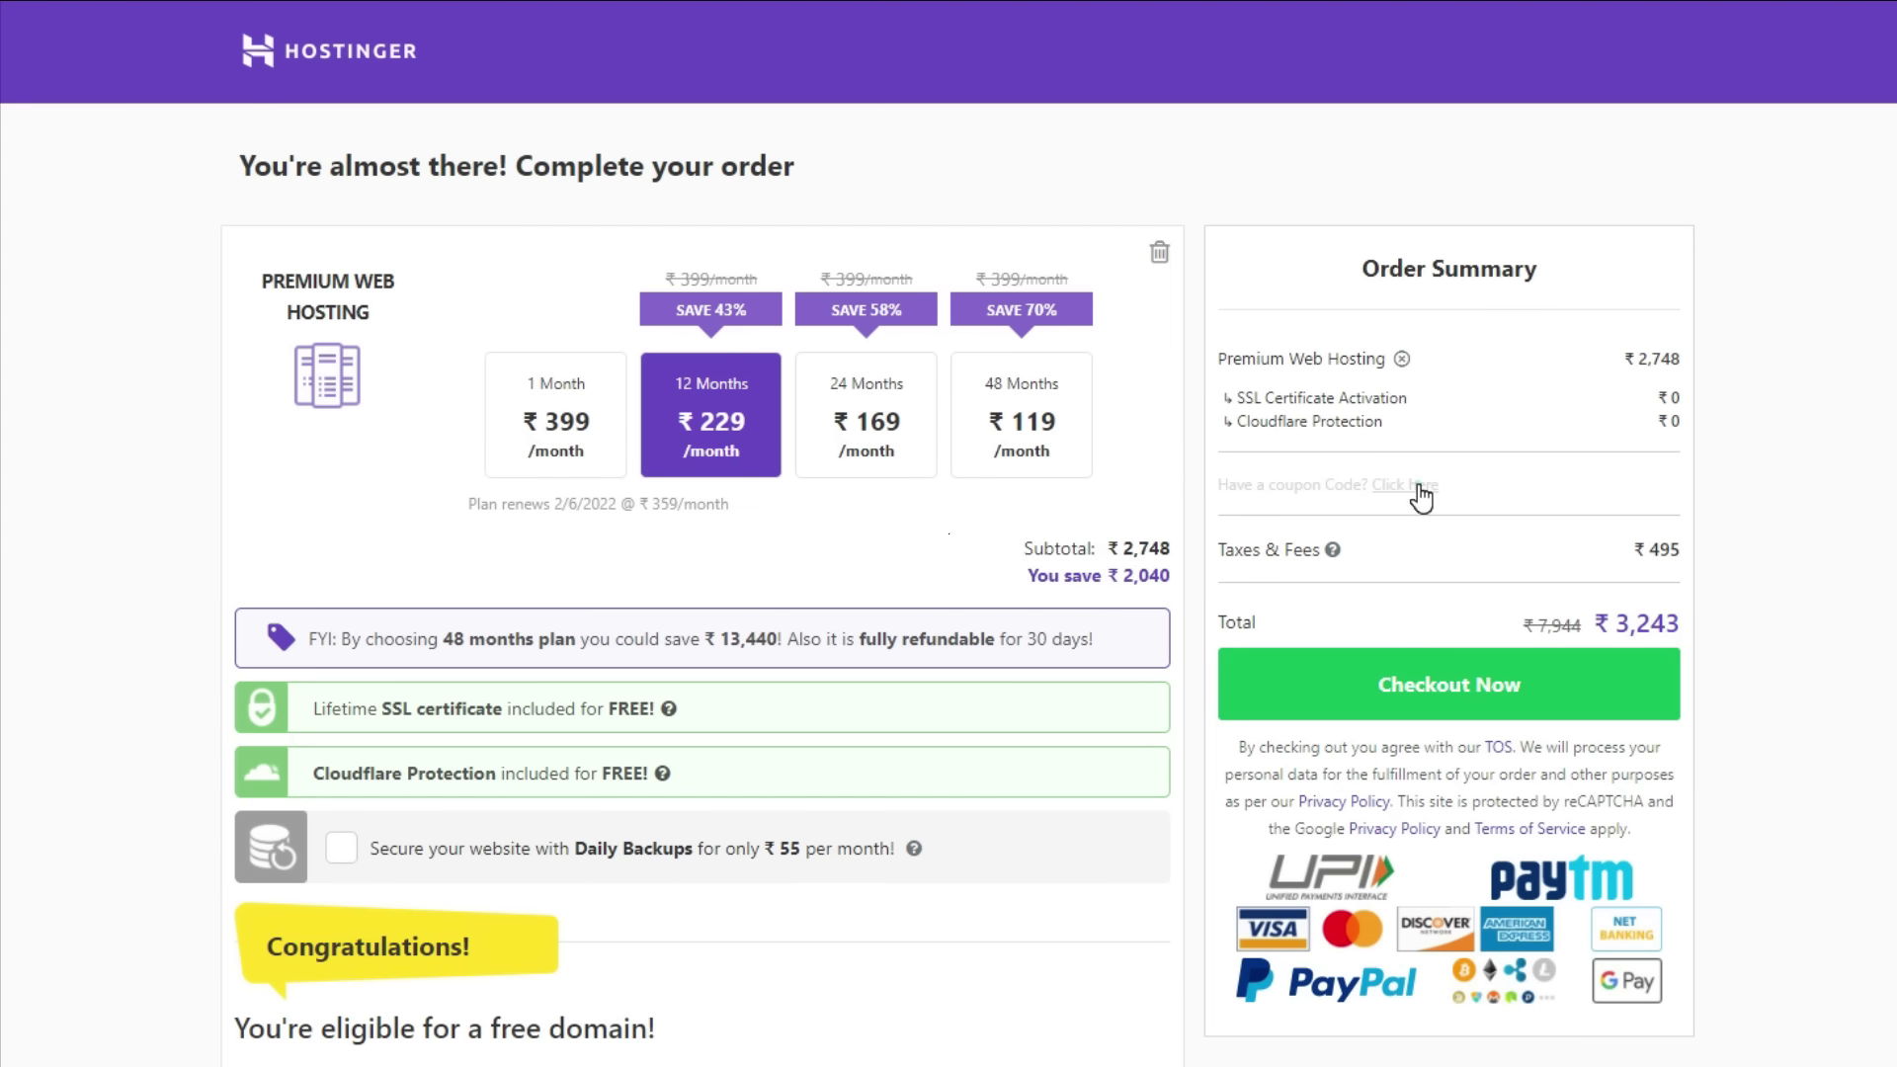
- Apply the coupon code MYBIGGUIDE to the 12-month Premium Web Hosting order and proceed to checkout
left_click(1420, 491)
left_click(1430, 499)
type("MYBIGGUIDE")
left_click(1653, 498)
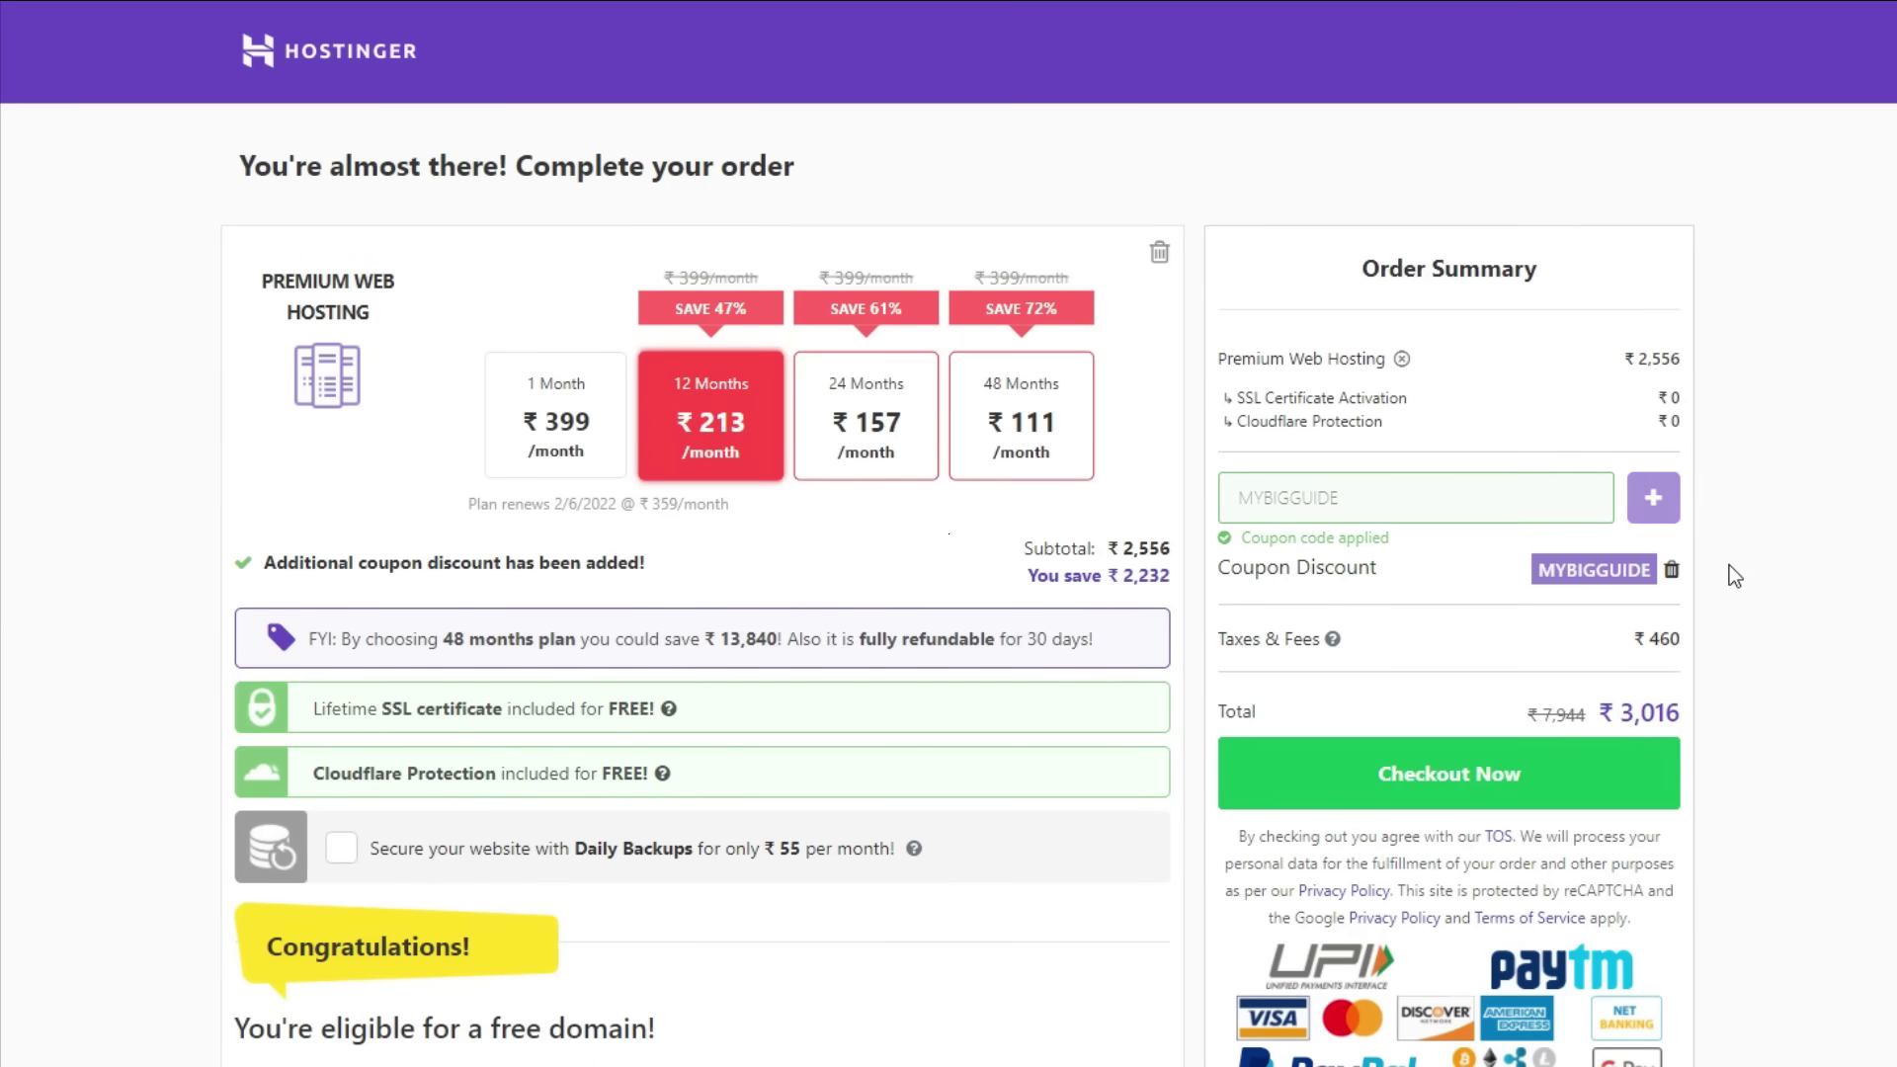
left_click(1449, 729)
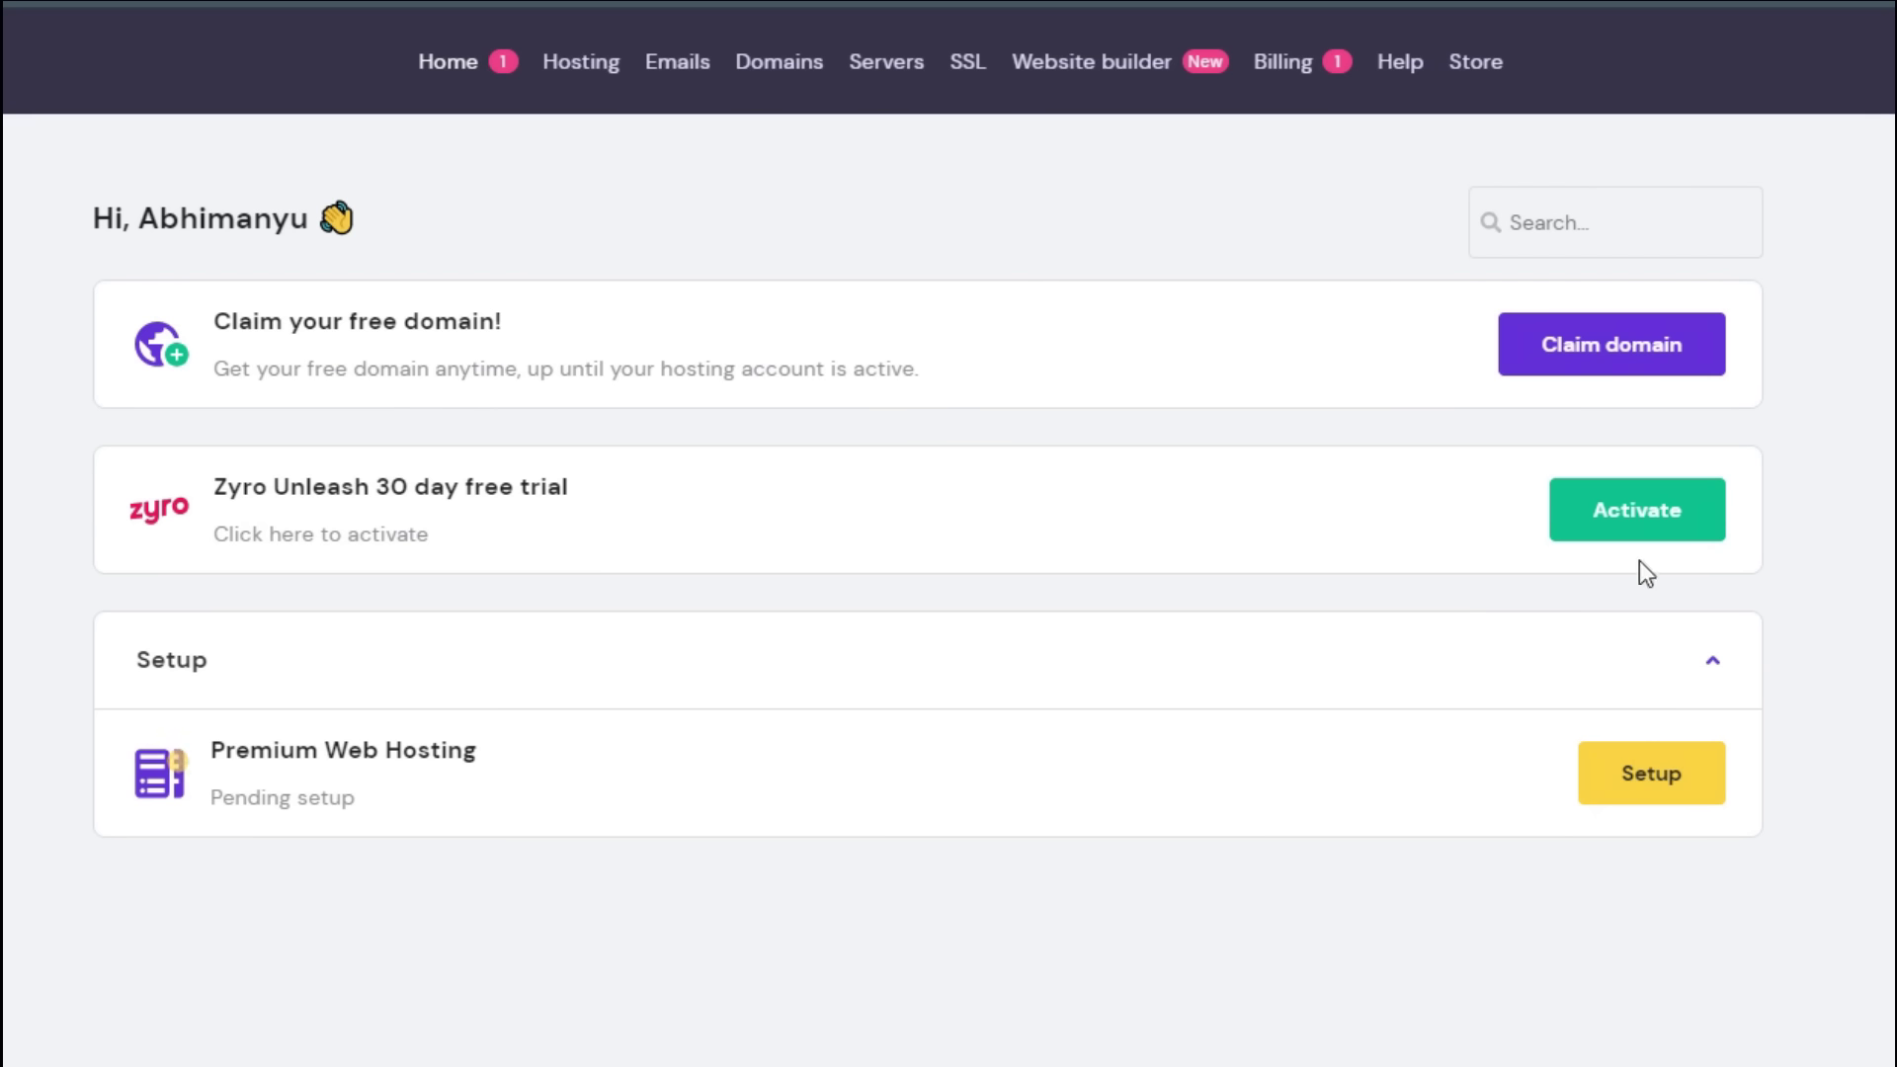
- Claim the free domain sharmajikishop with the .com extension
left_click(1624, 361)
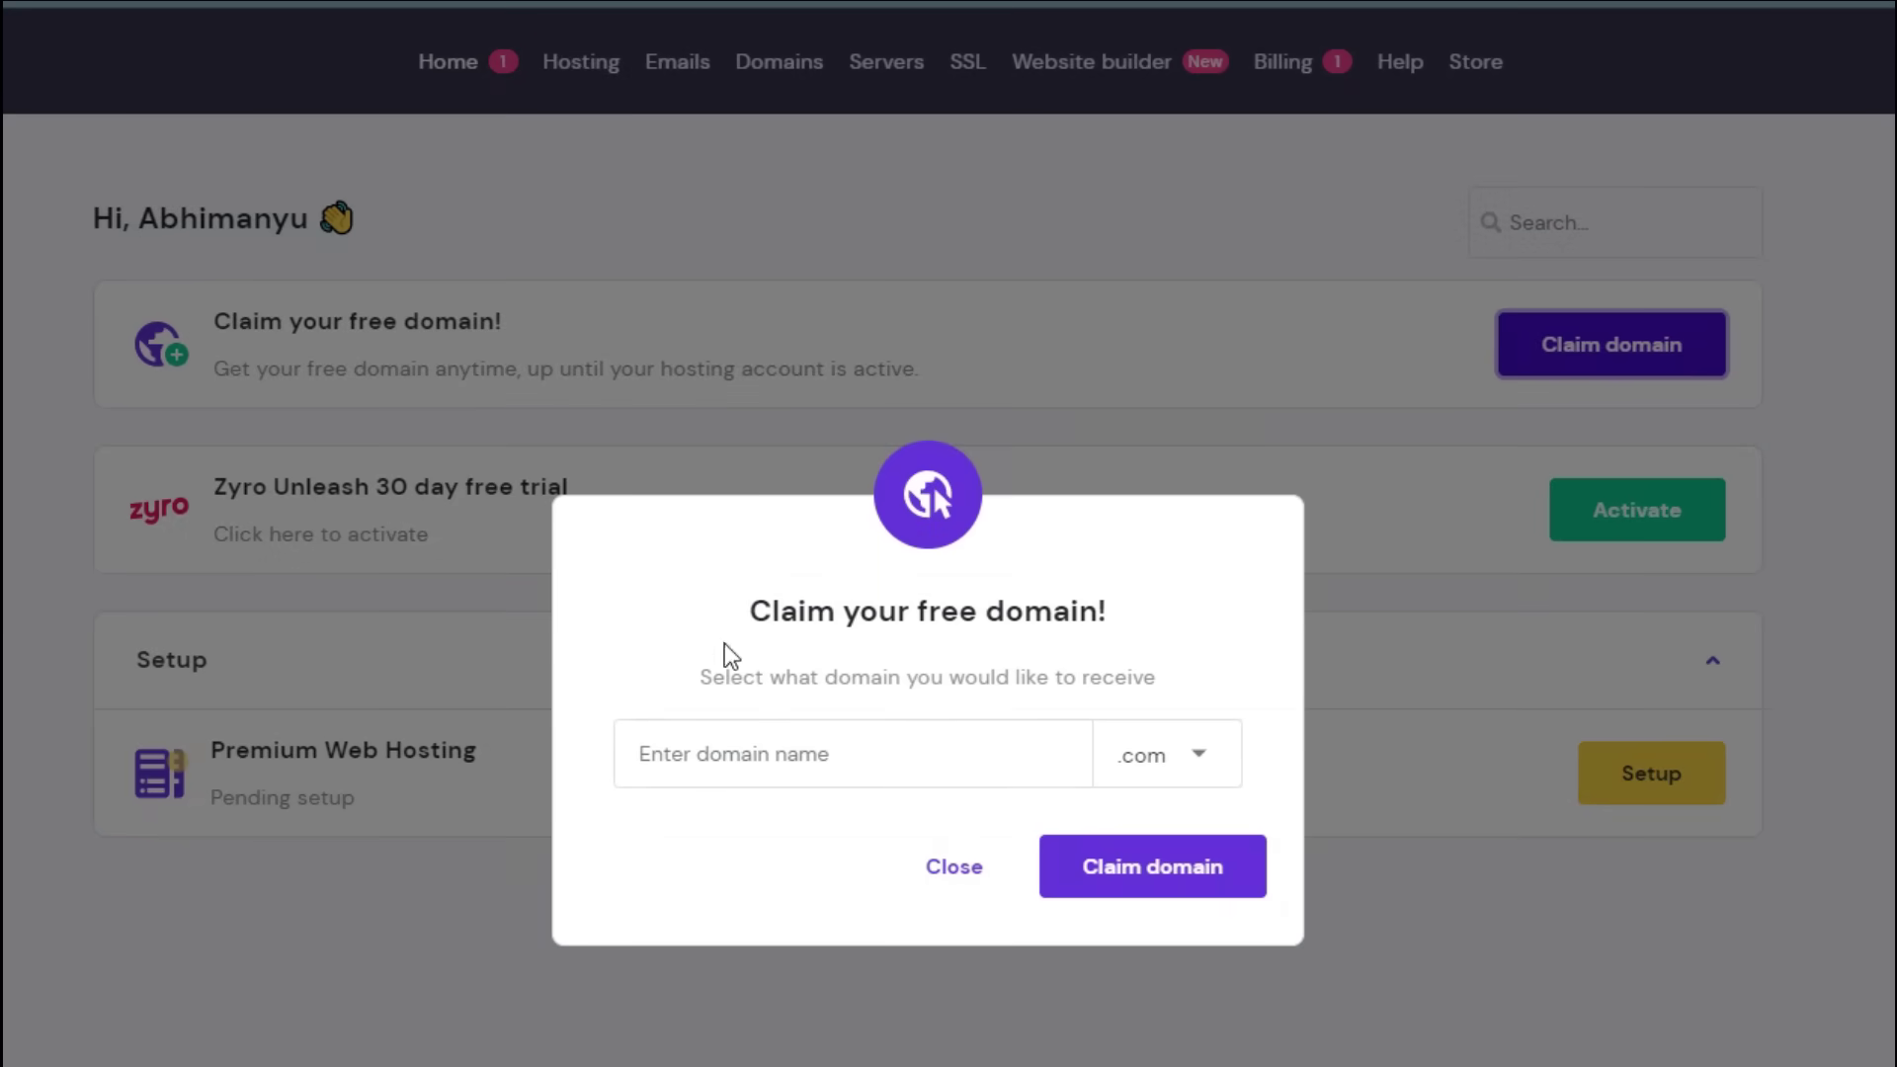
left_click(720, 763)
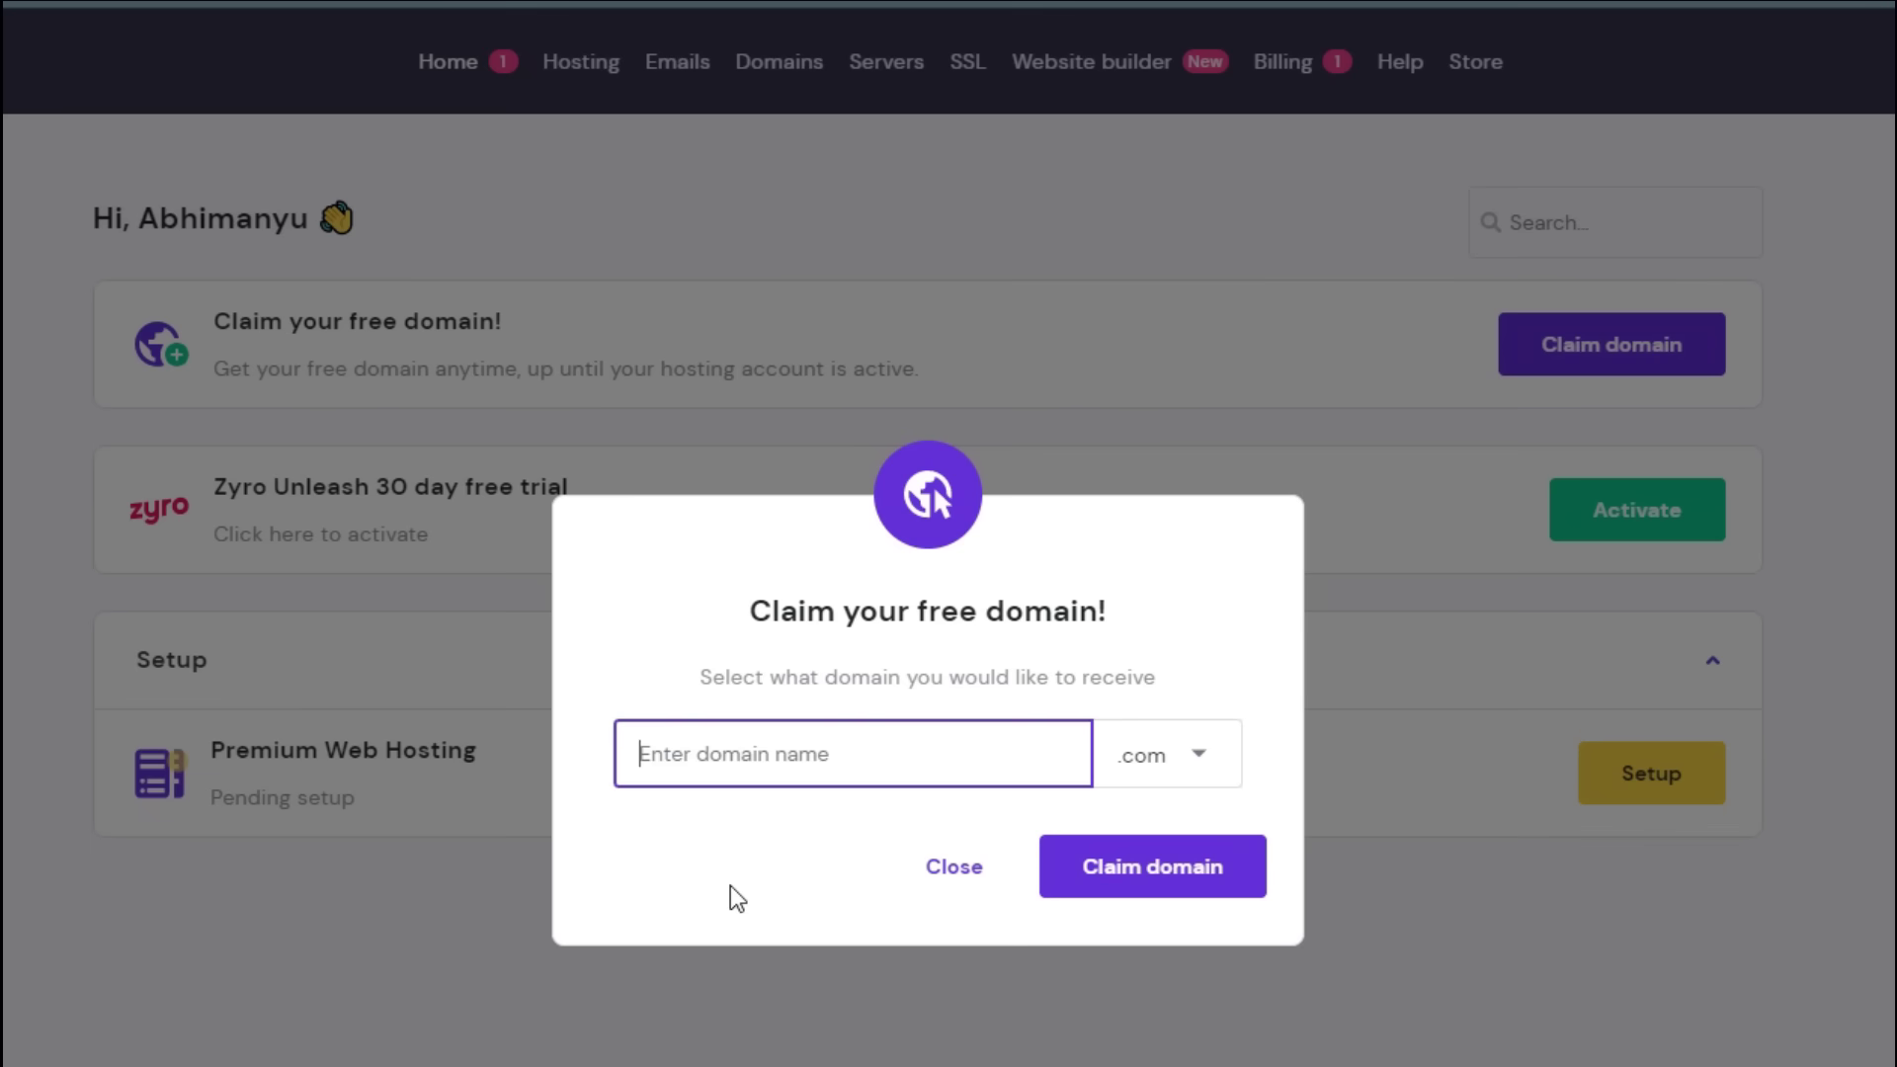
type("sharm")
key("BackSpace")
type("majikishop")
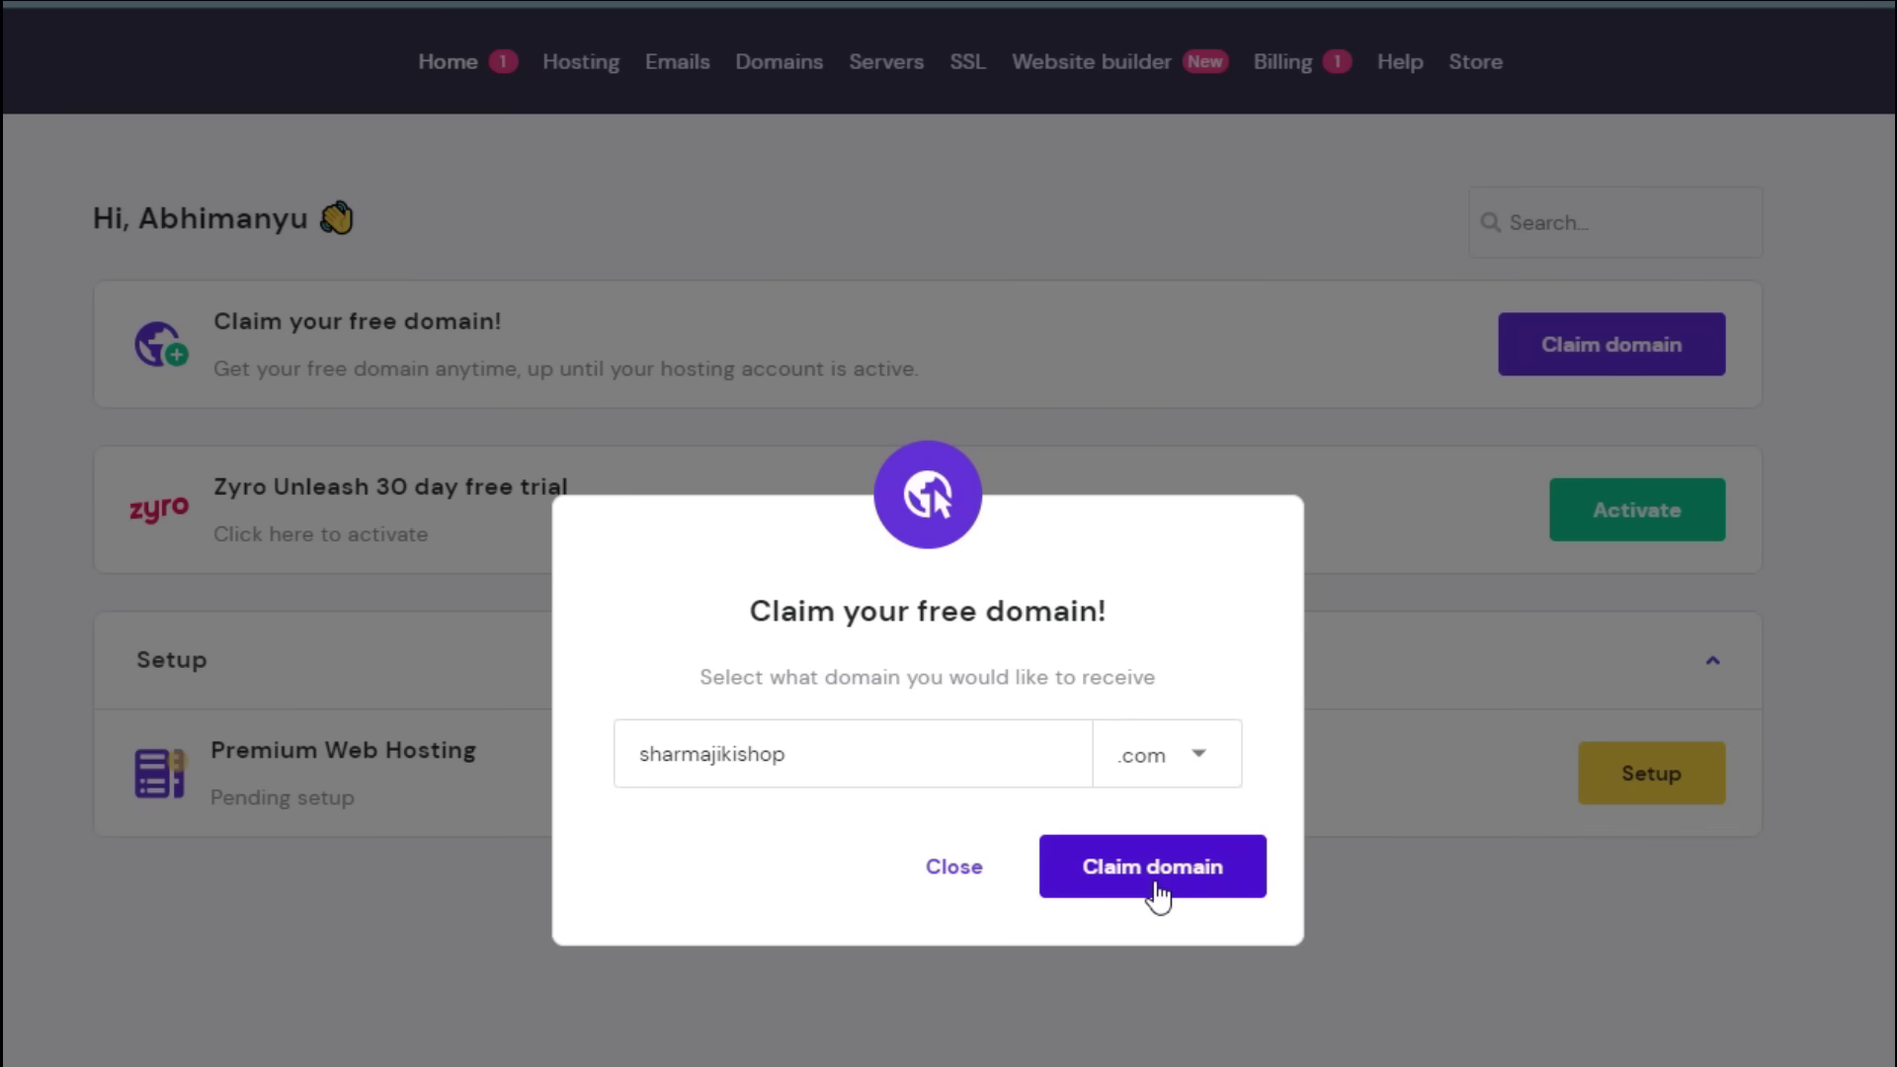
left_click(1158, 895)
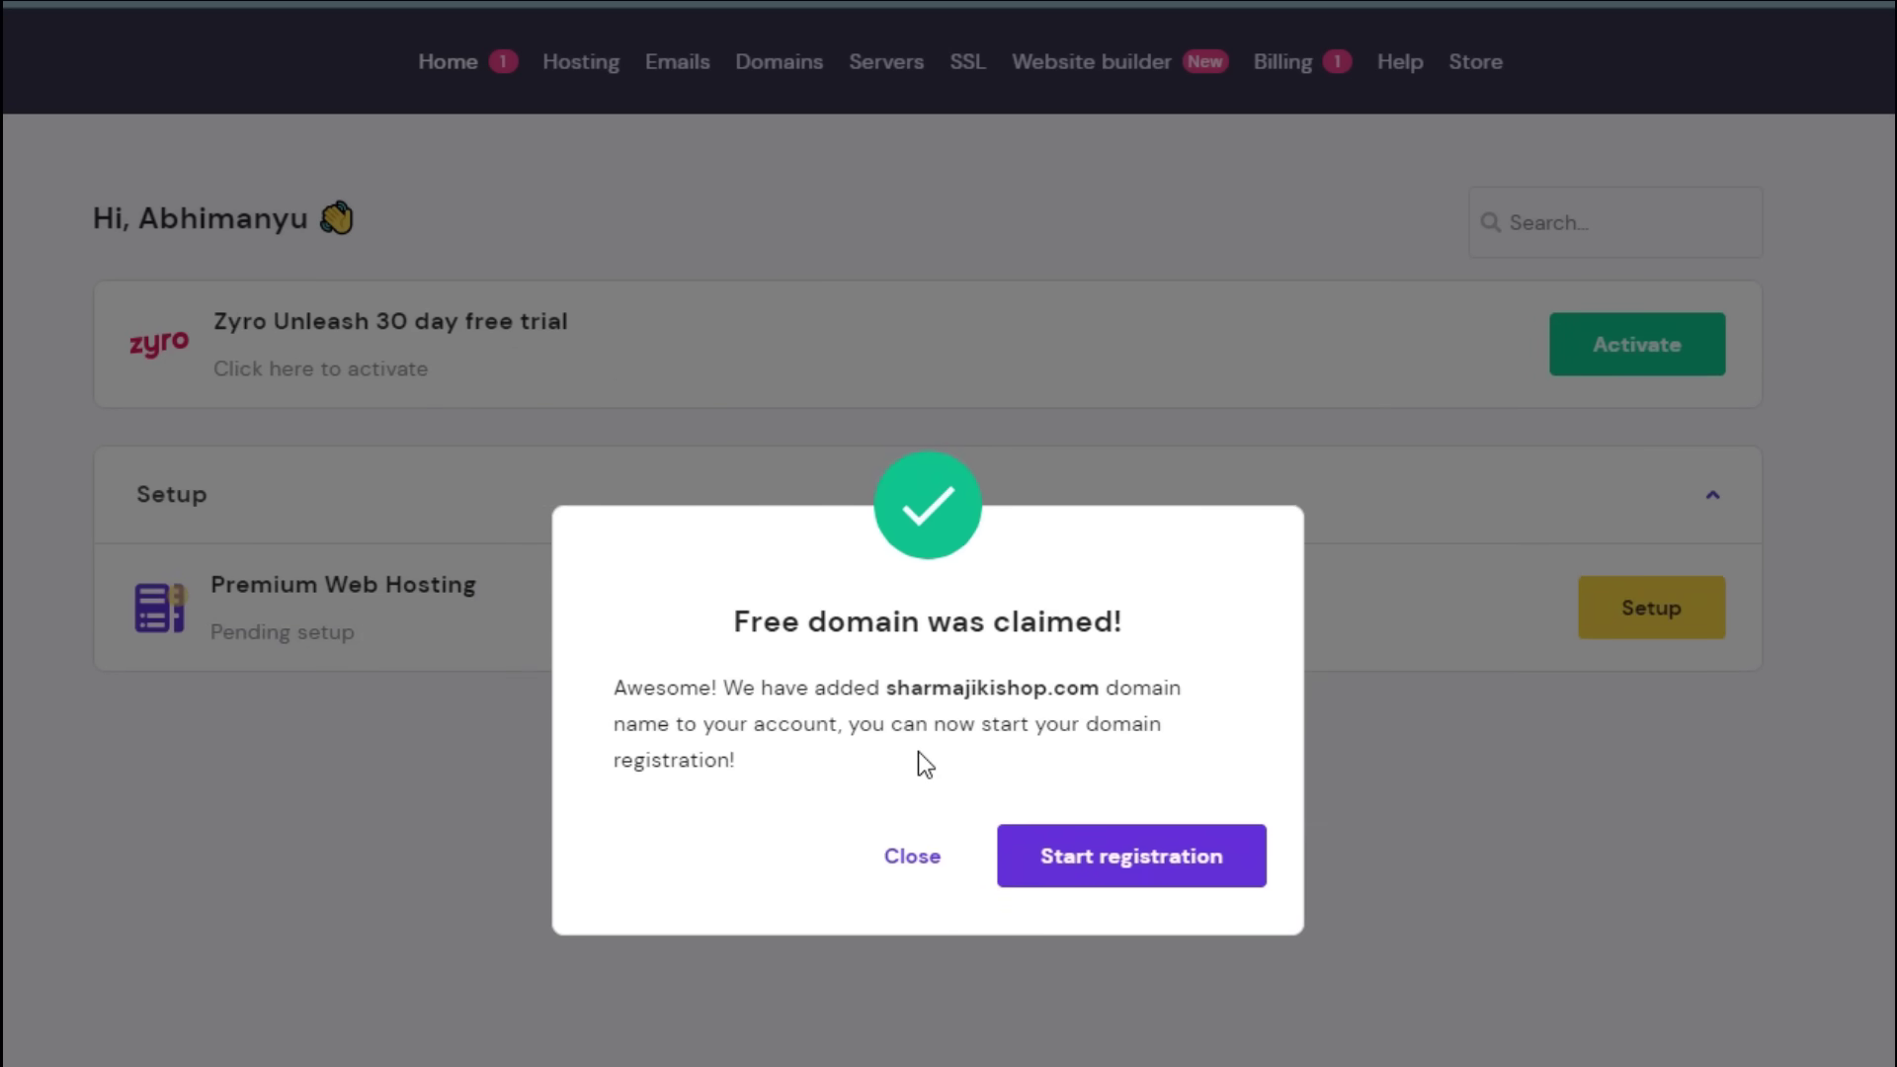
- Register the claimed domain with India and Personal as primary details, and resend its verification email
left_click(1112, 869)
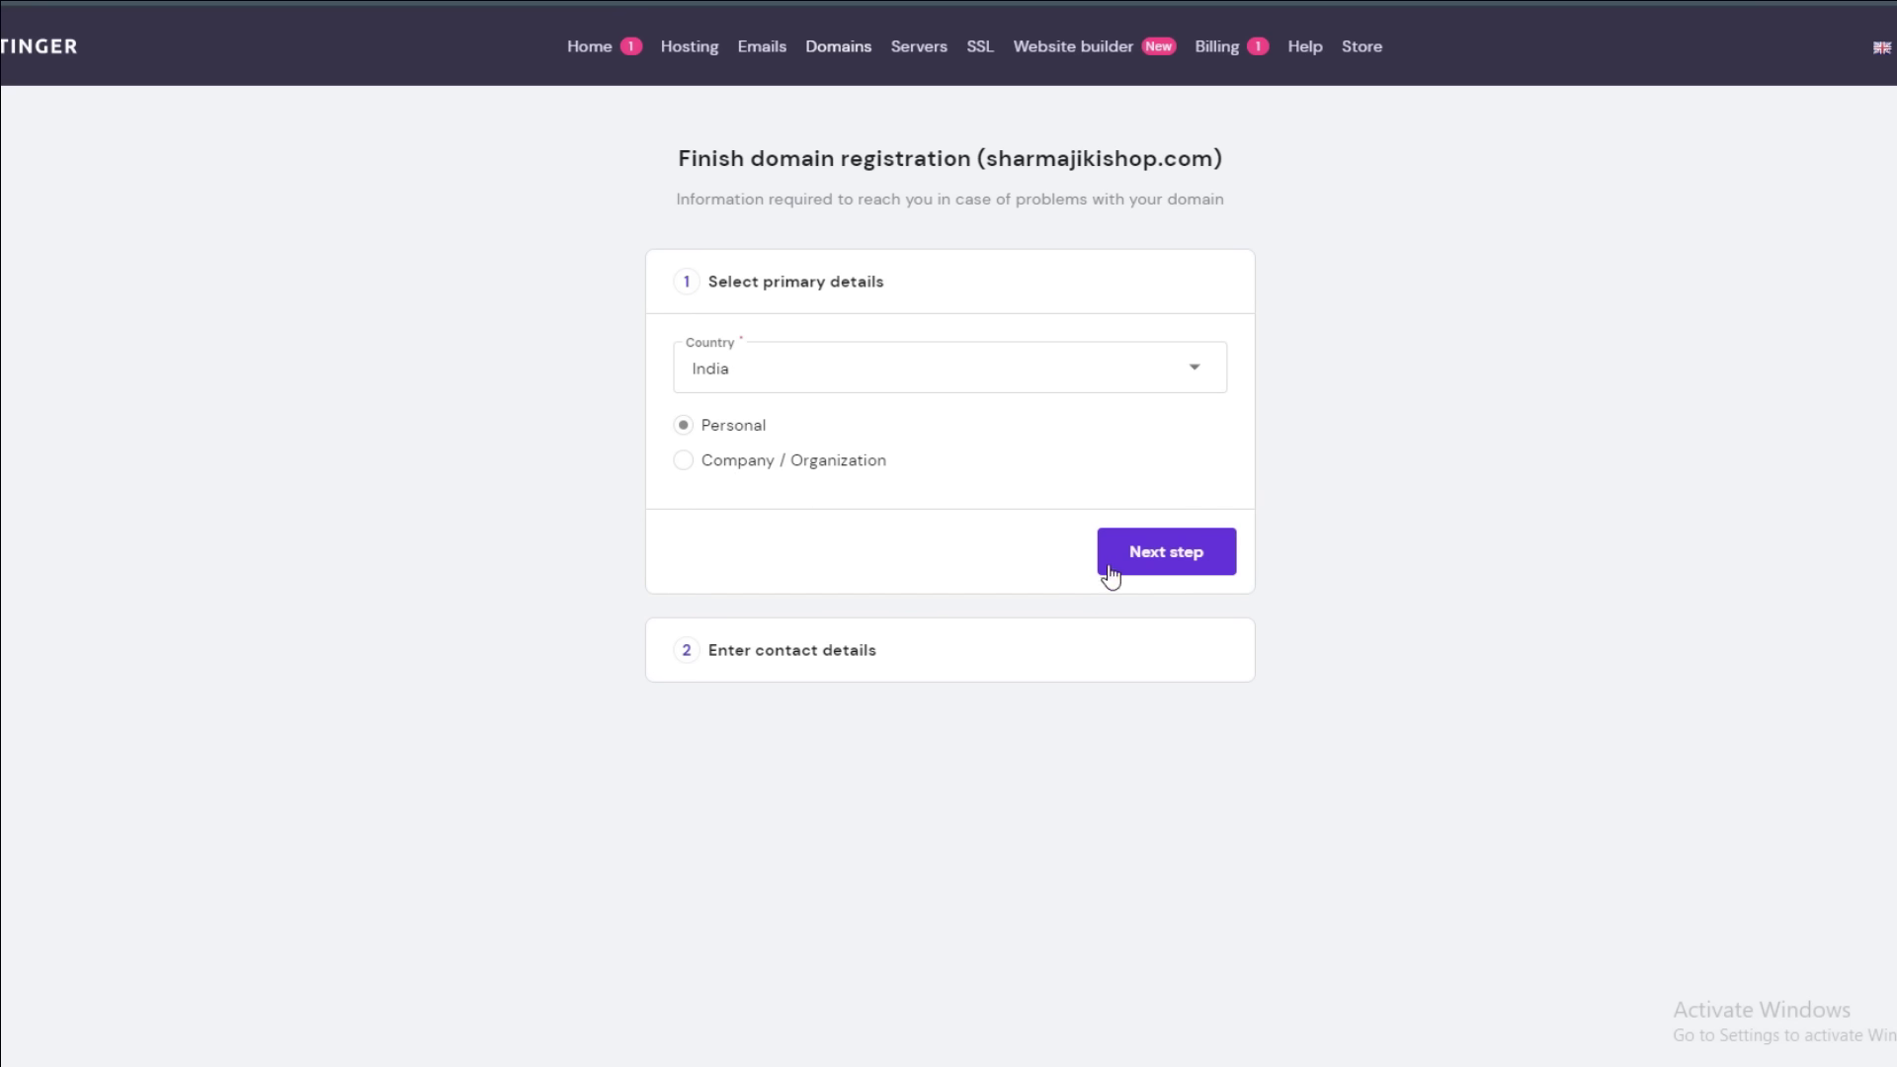
left_click(1183, 570)
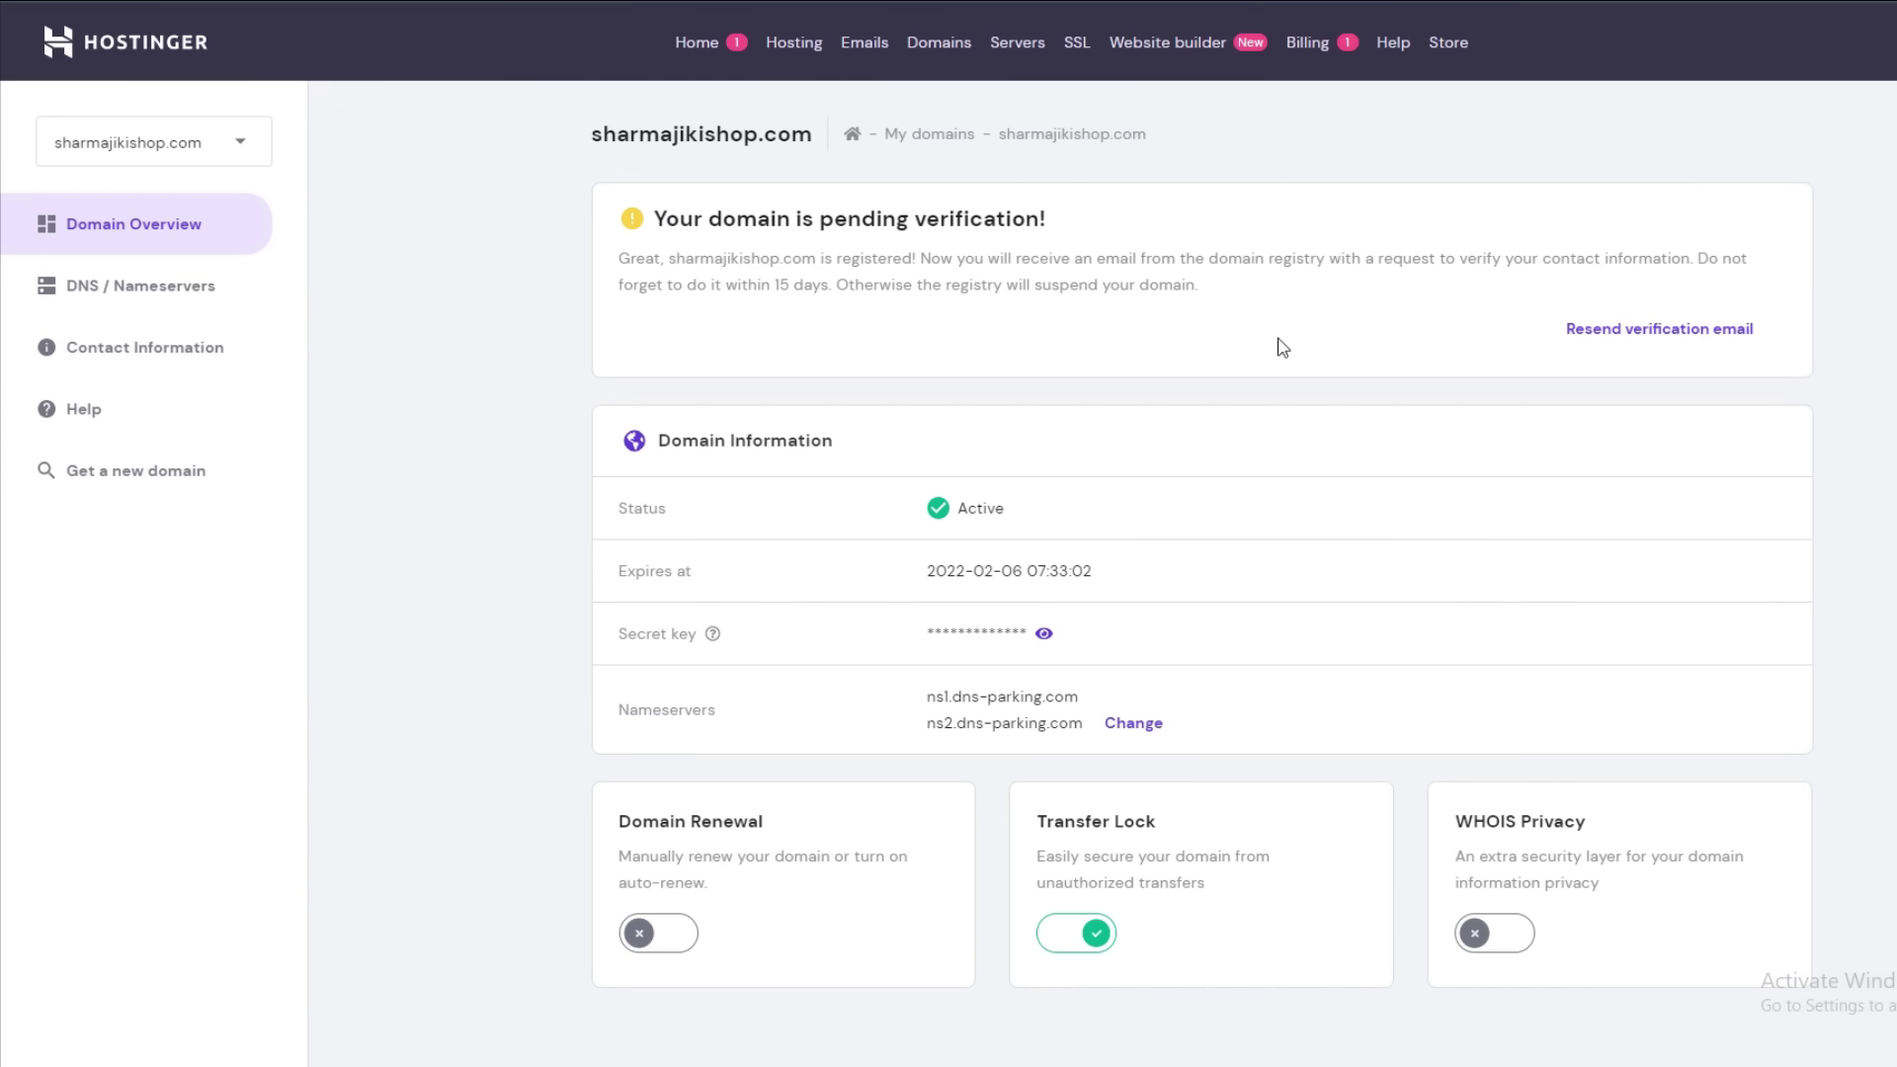
left_click(1670, 332)
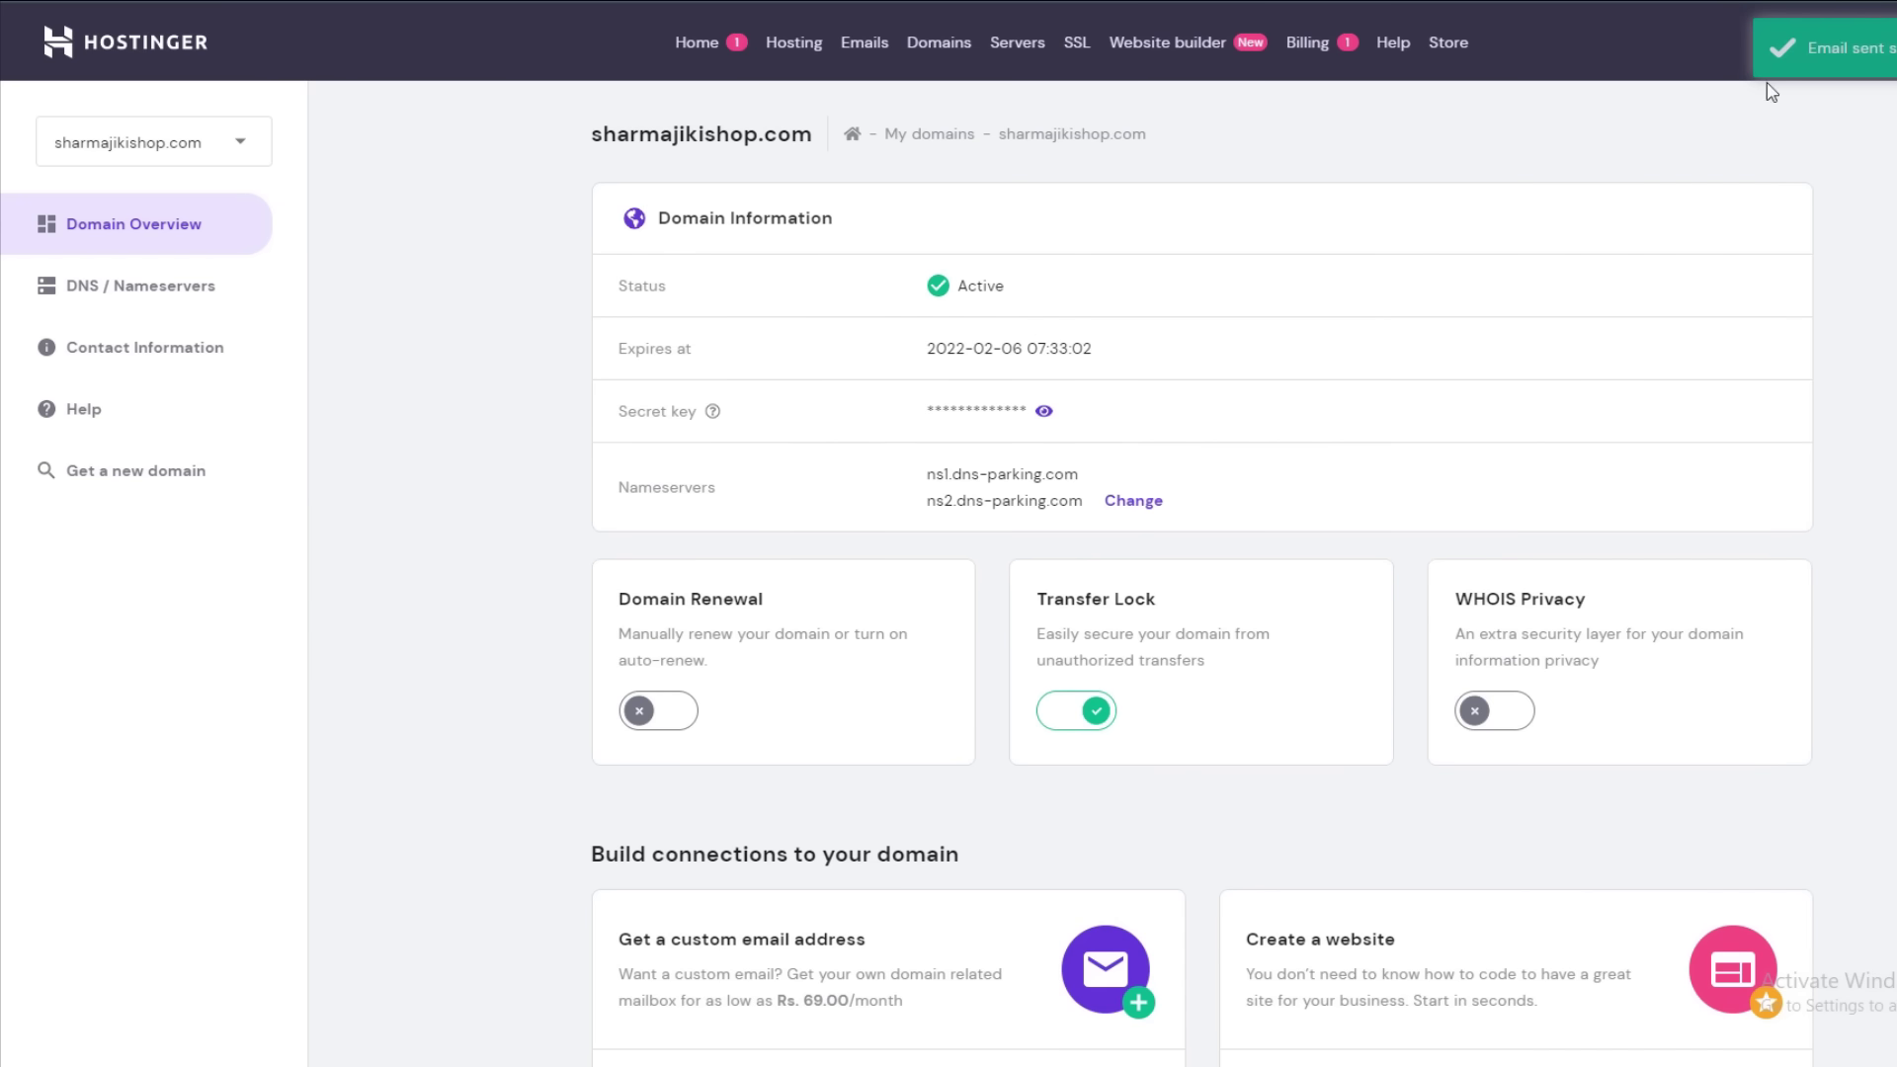
- Start the pending Premium Web Hosting setup and choose sharmajikishop.com as the website's domain
left_click(801, 50)
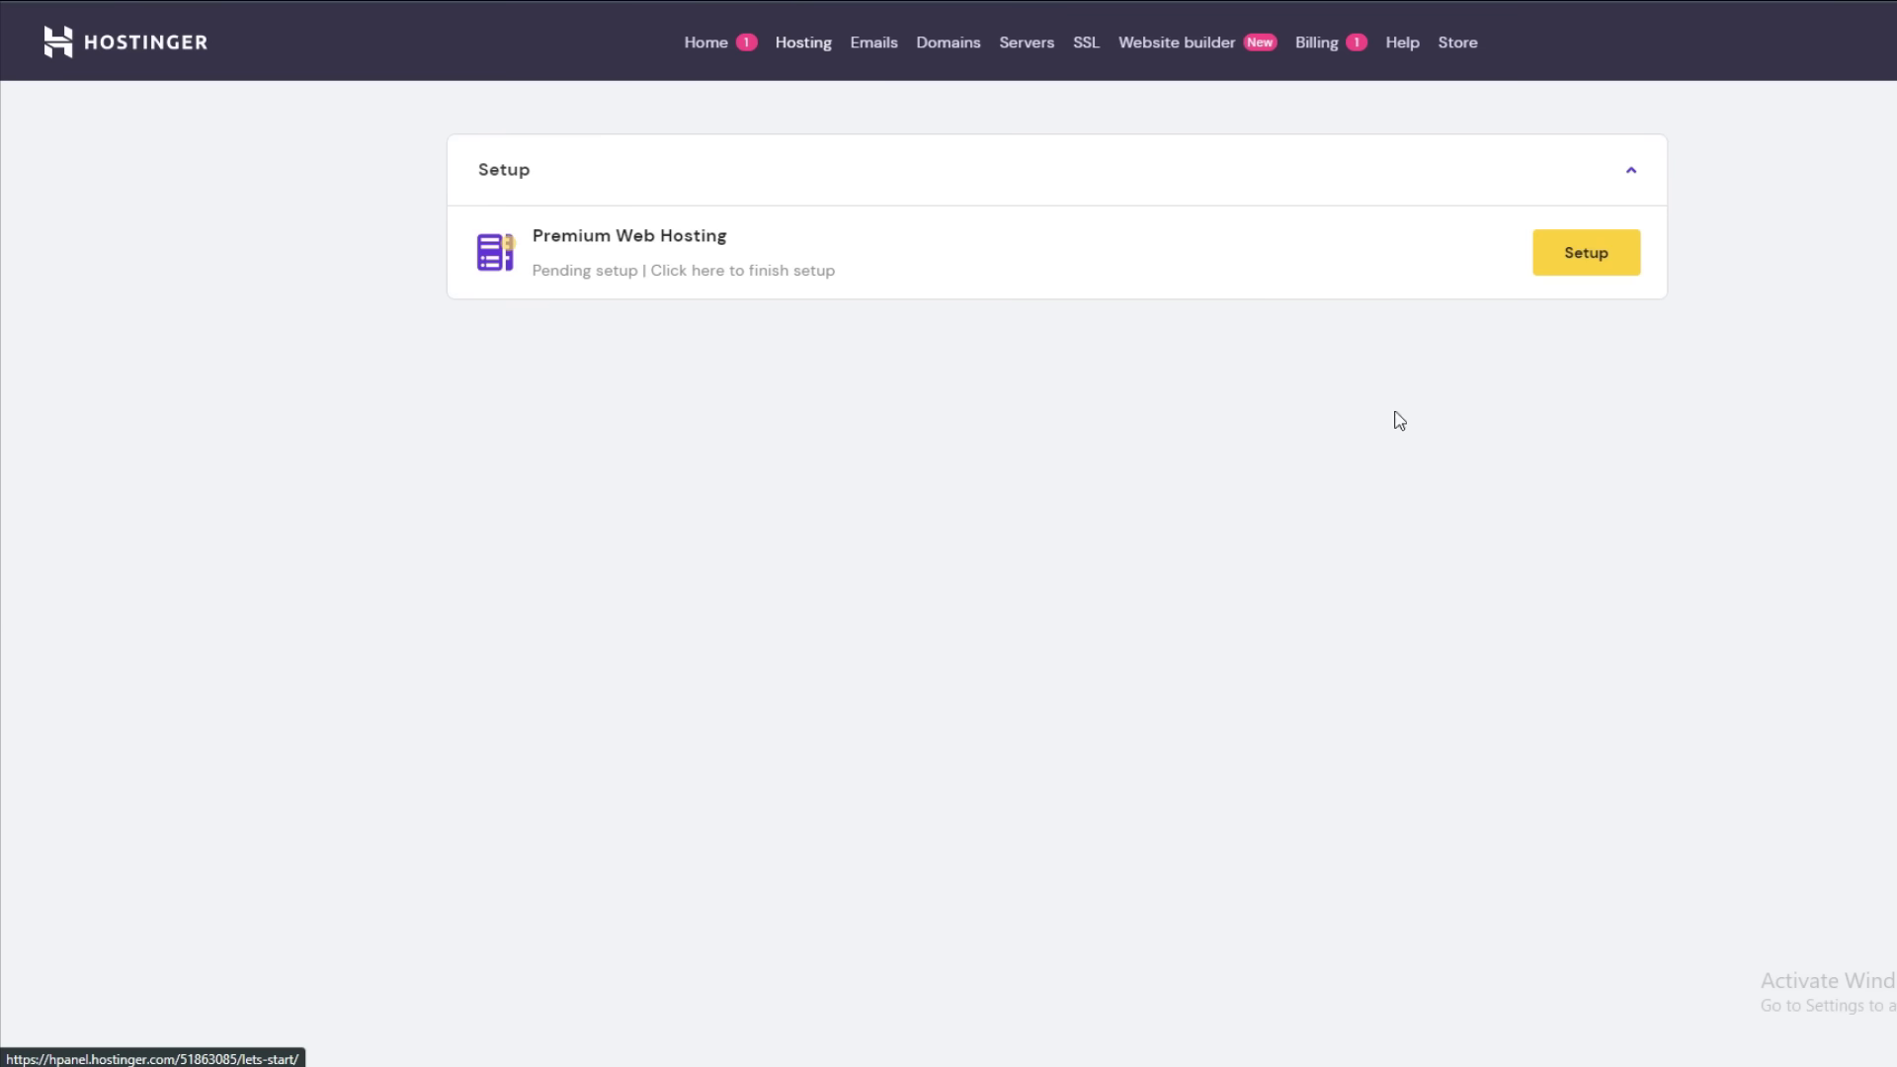
left_click(1589, 262)
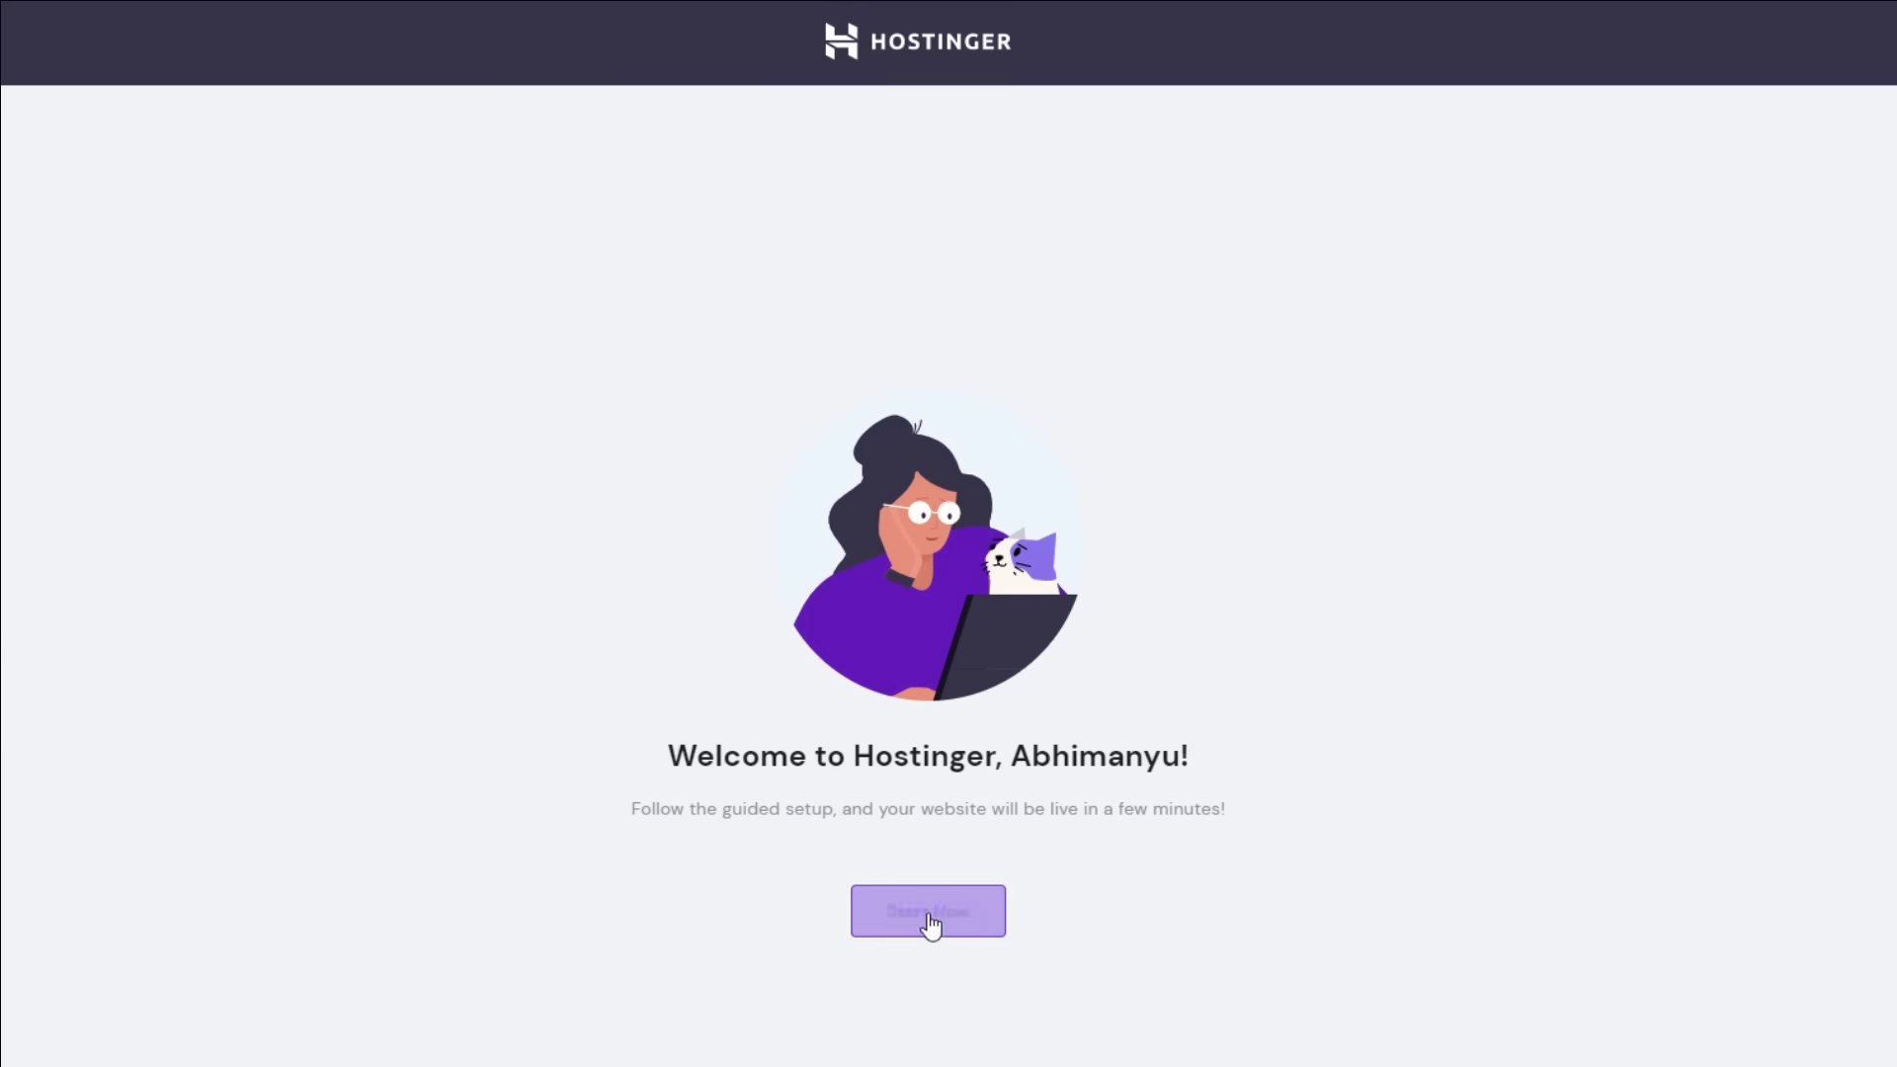
left_click(945, 924)
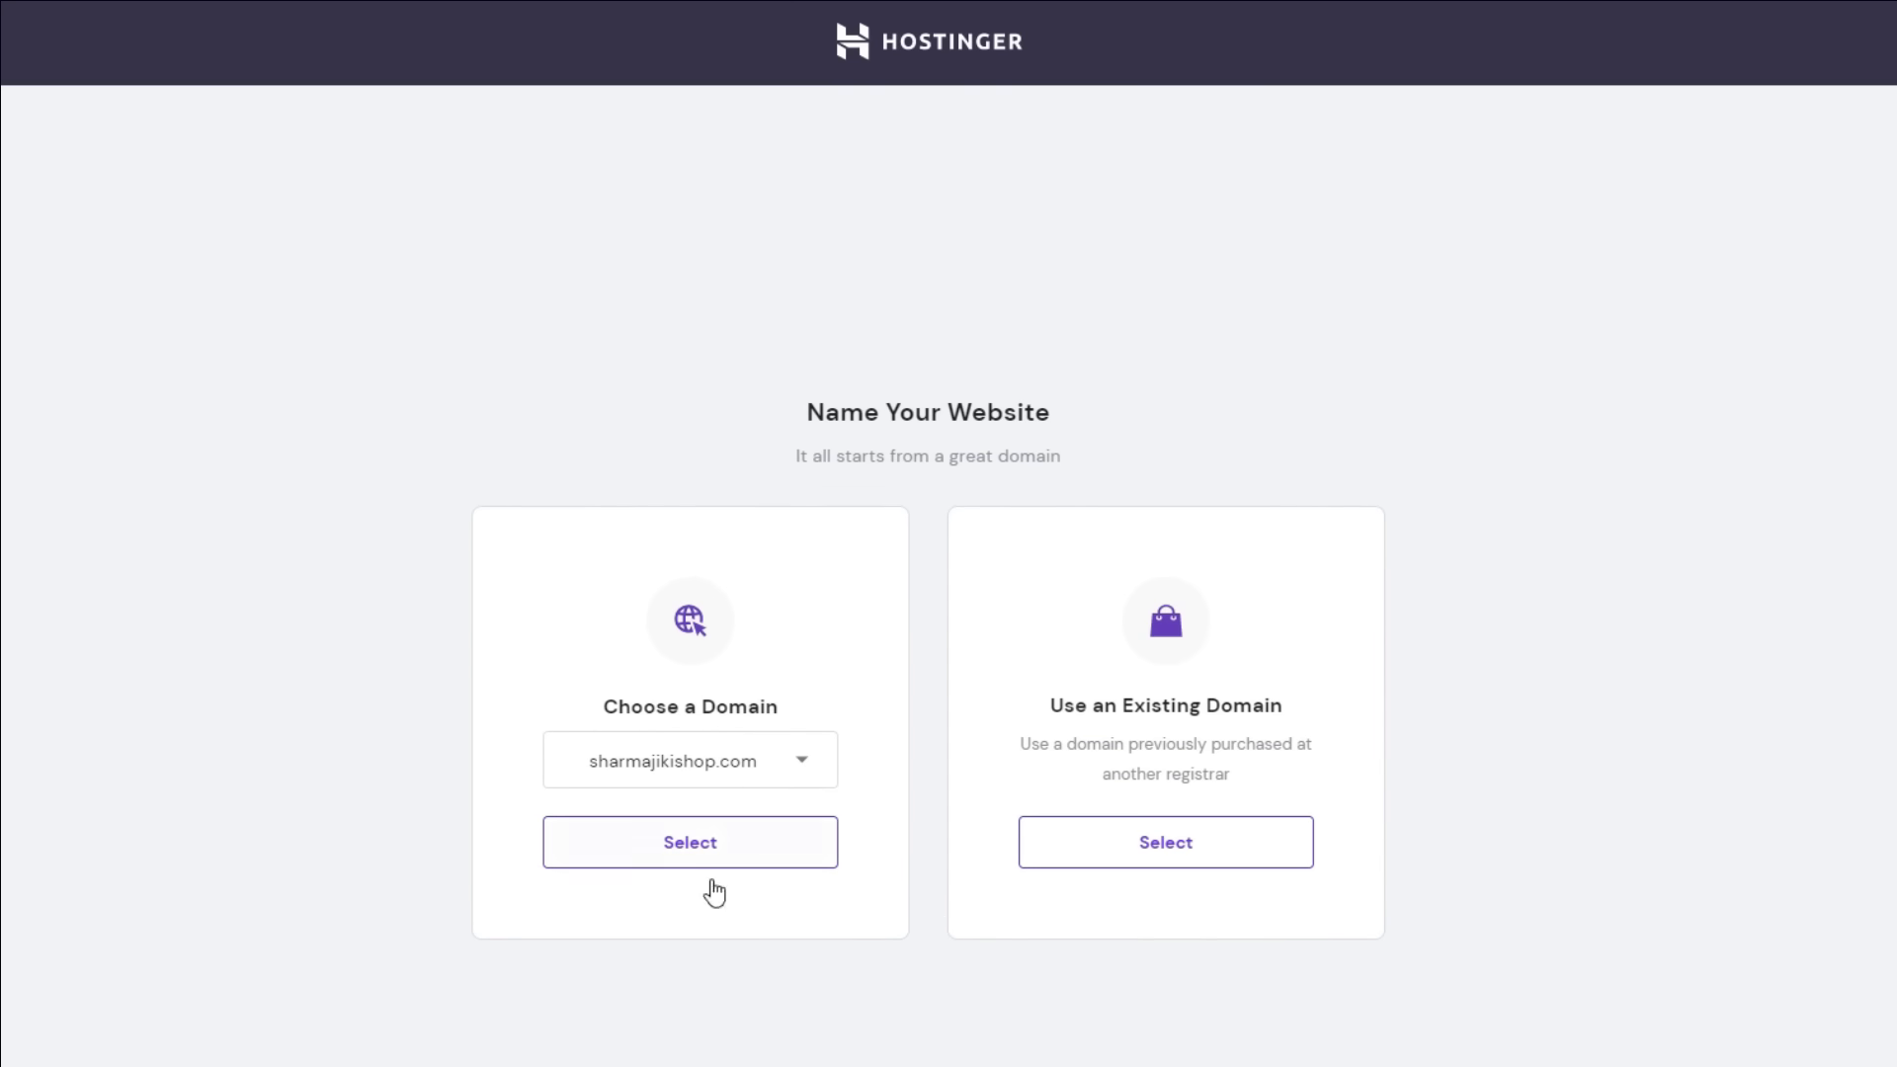
left_click(678, 861)
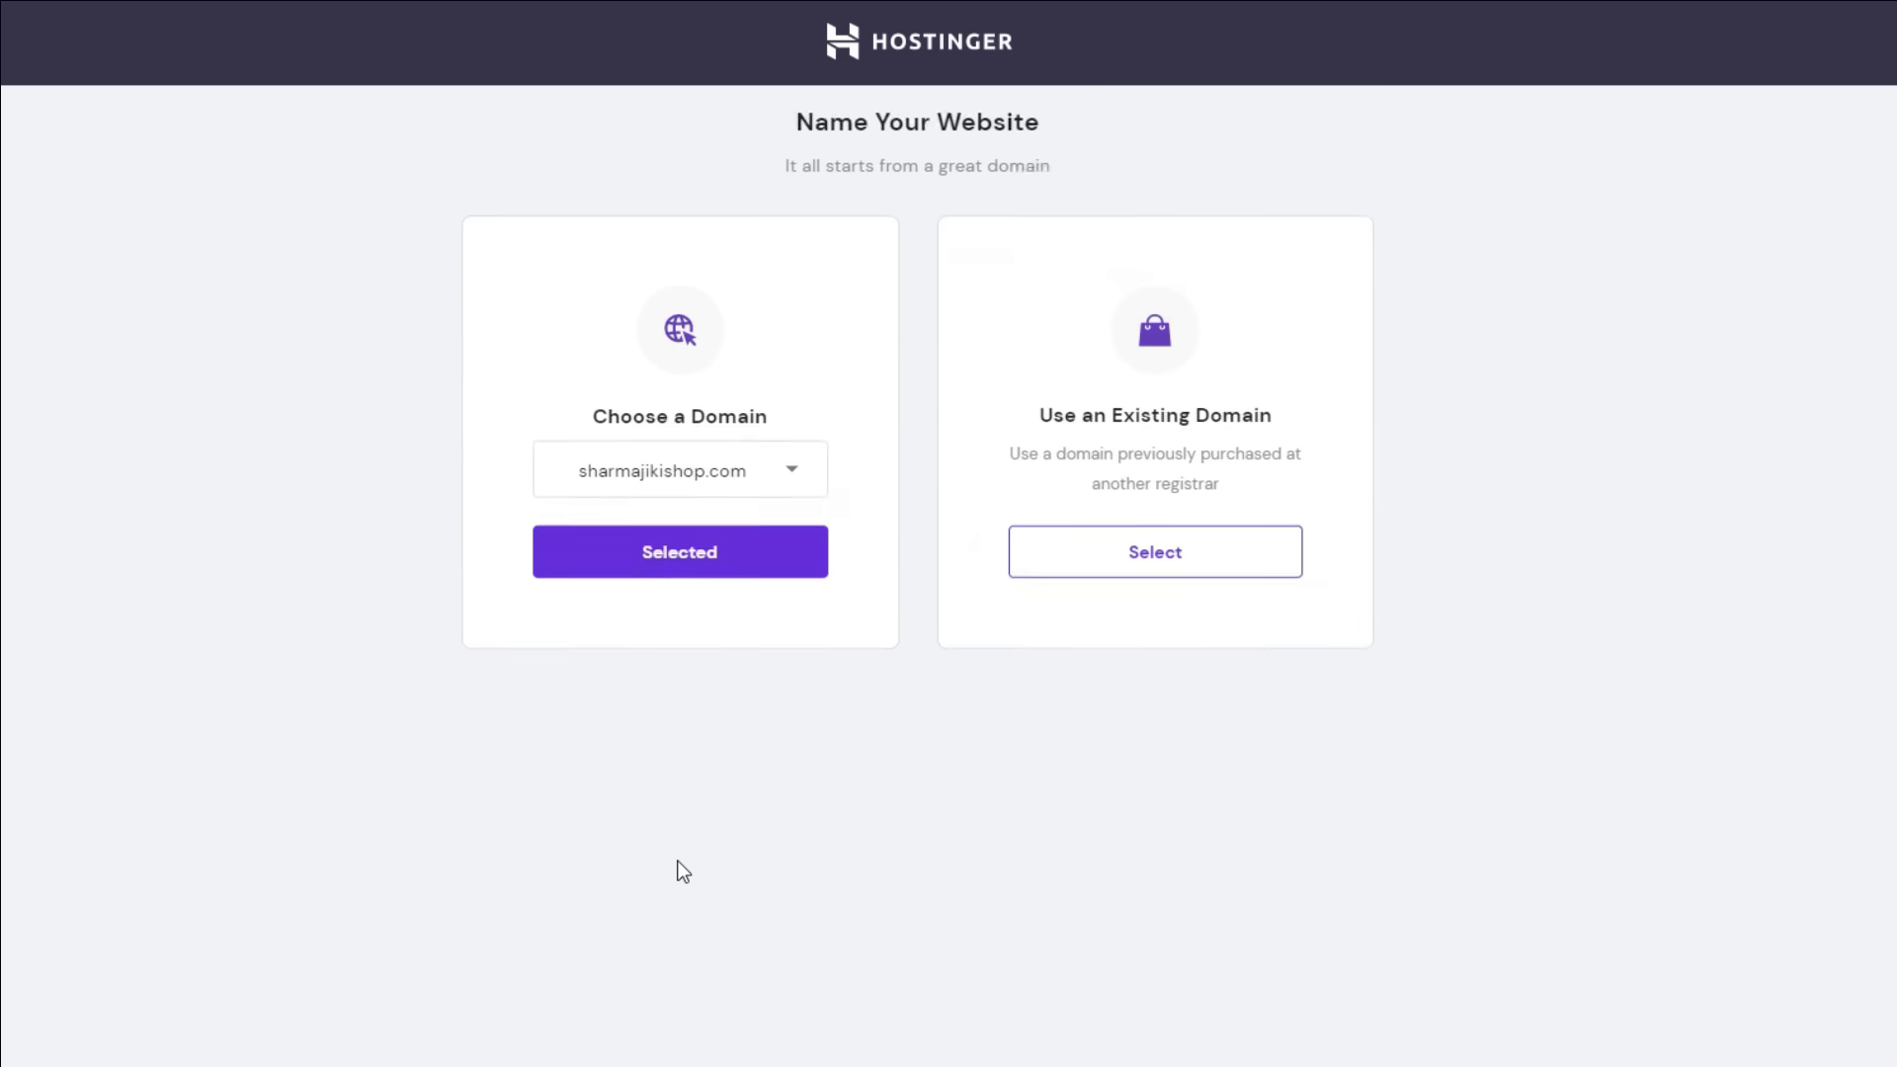
left_click(677, 869)
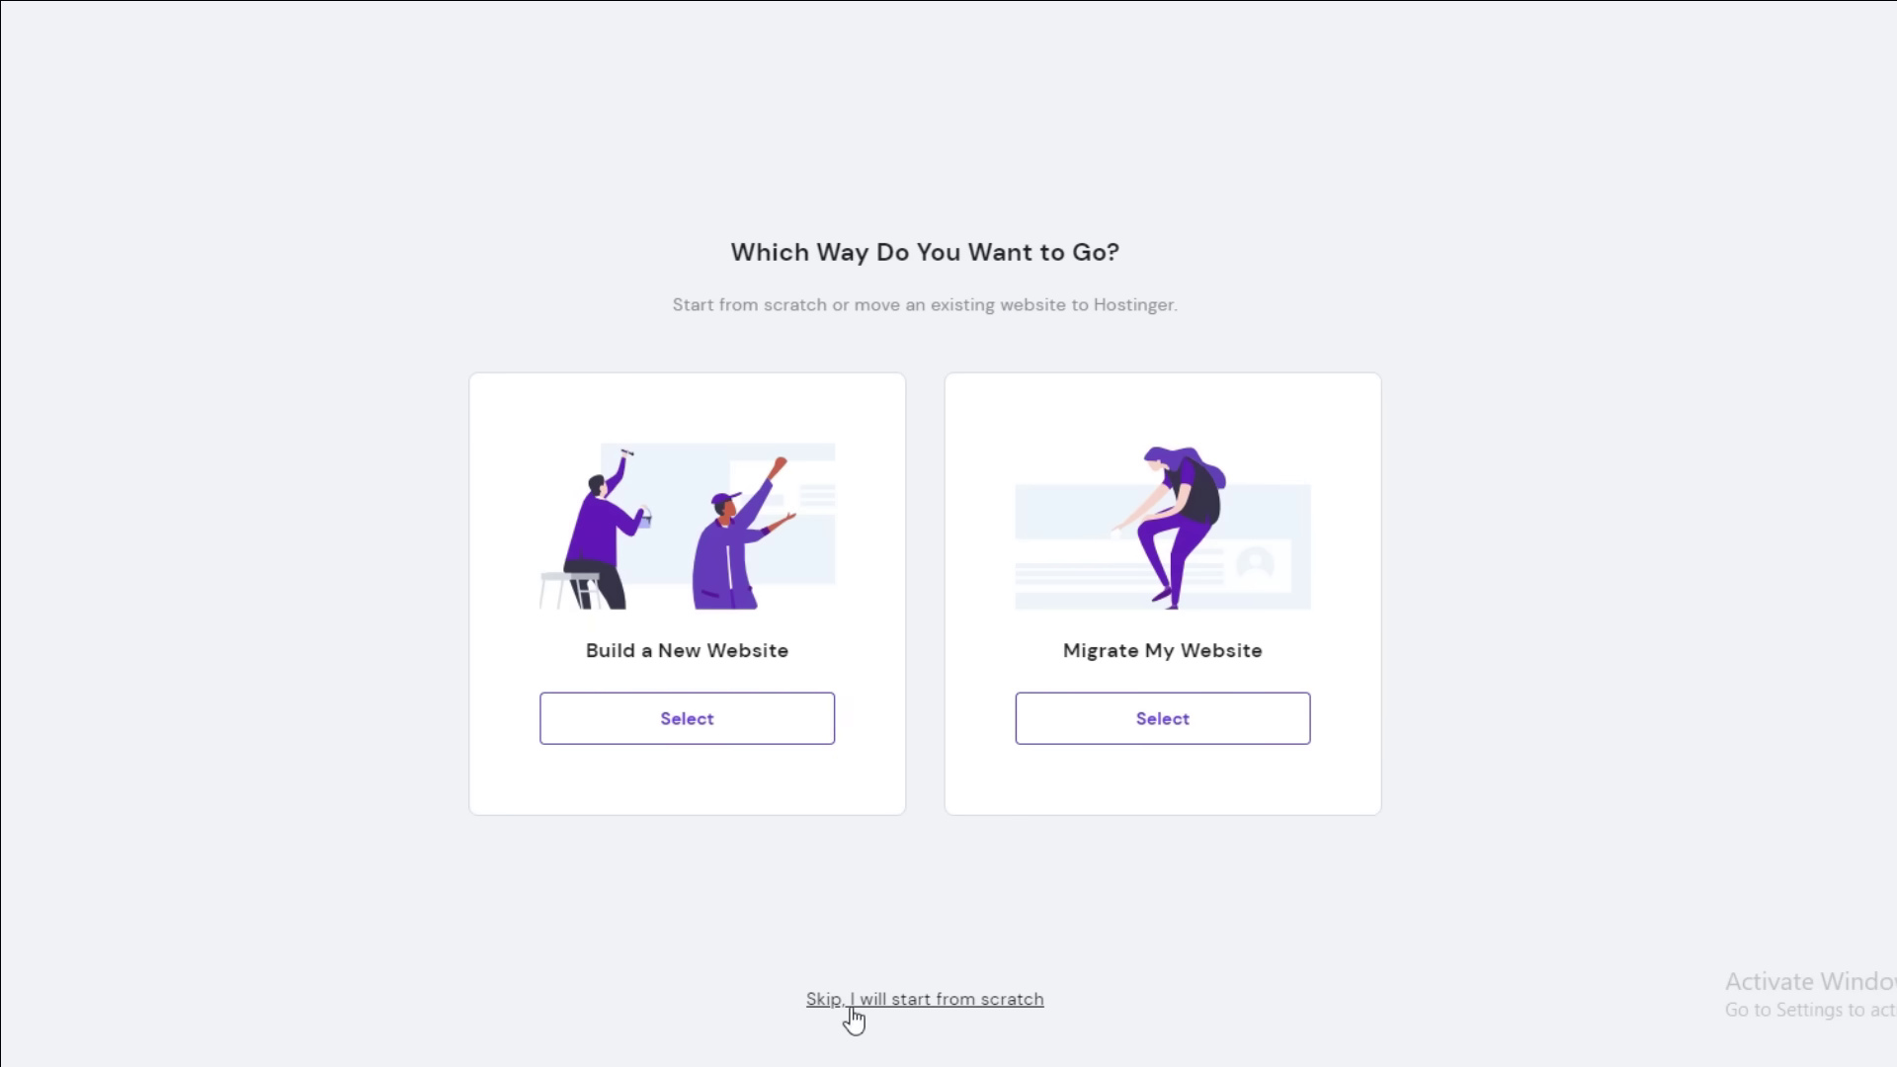
- Choose to build a new website as a first-time builder and select WordPress as the platform
left_click(668, 734)
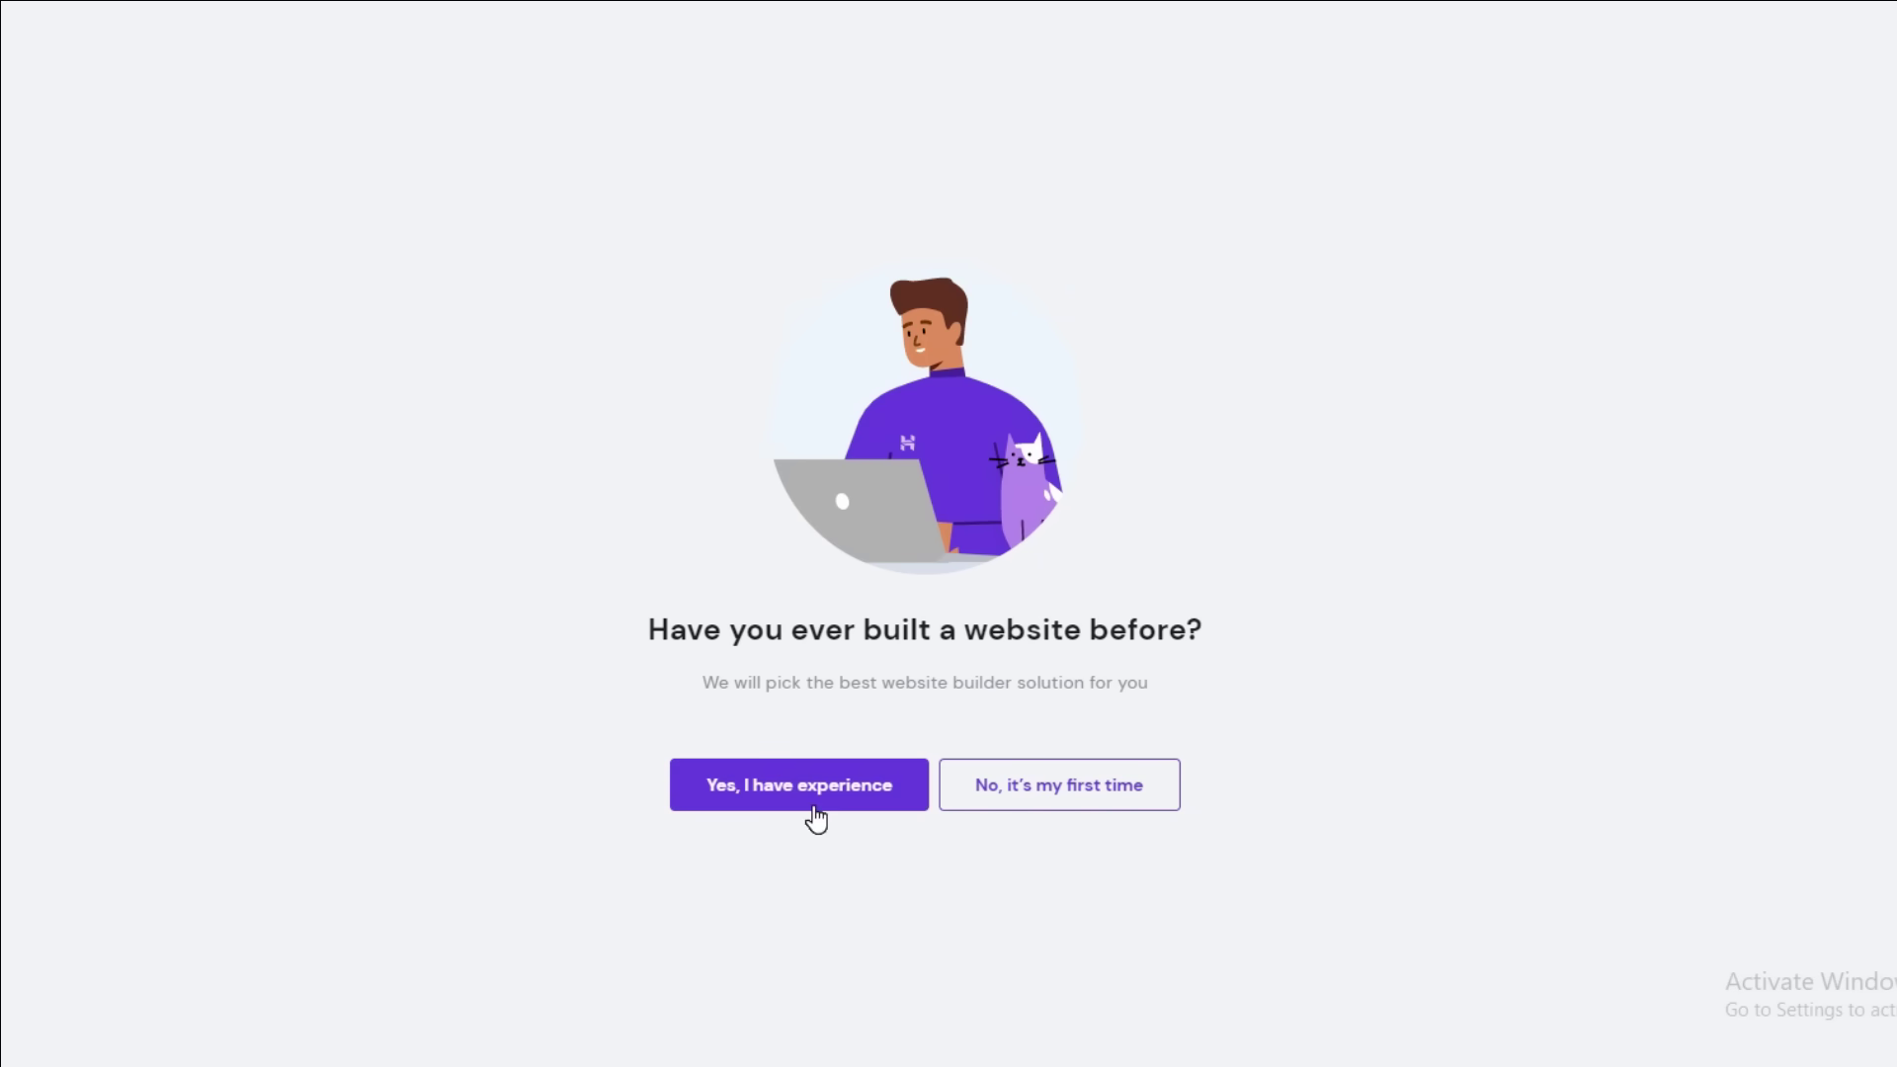
left_click(1043, 810)
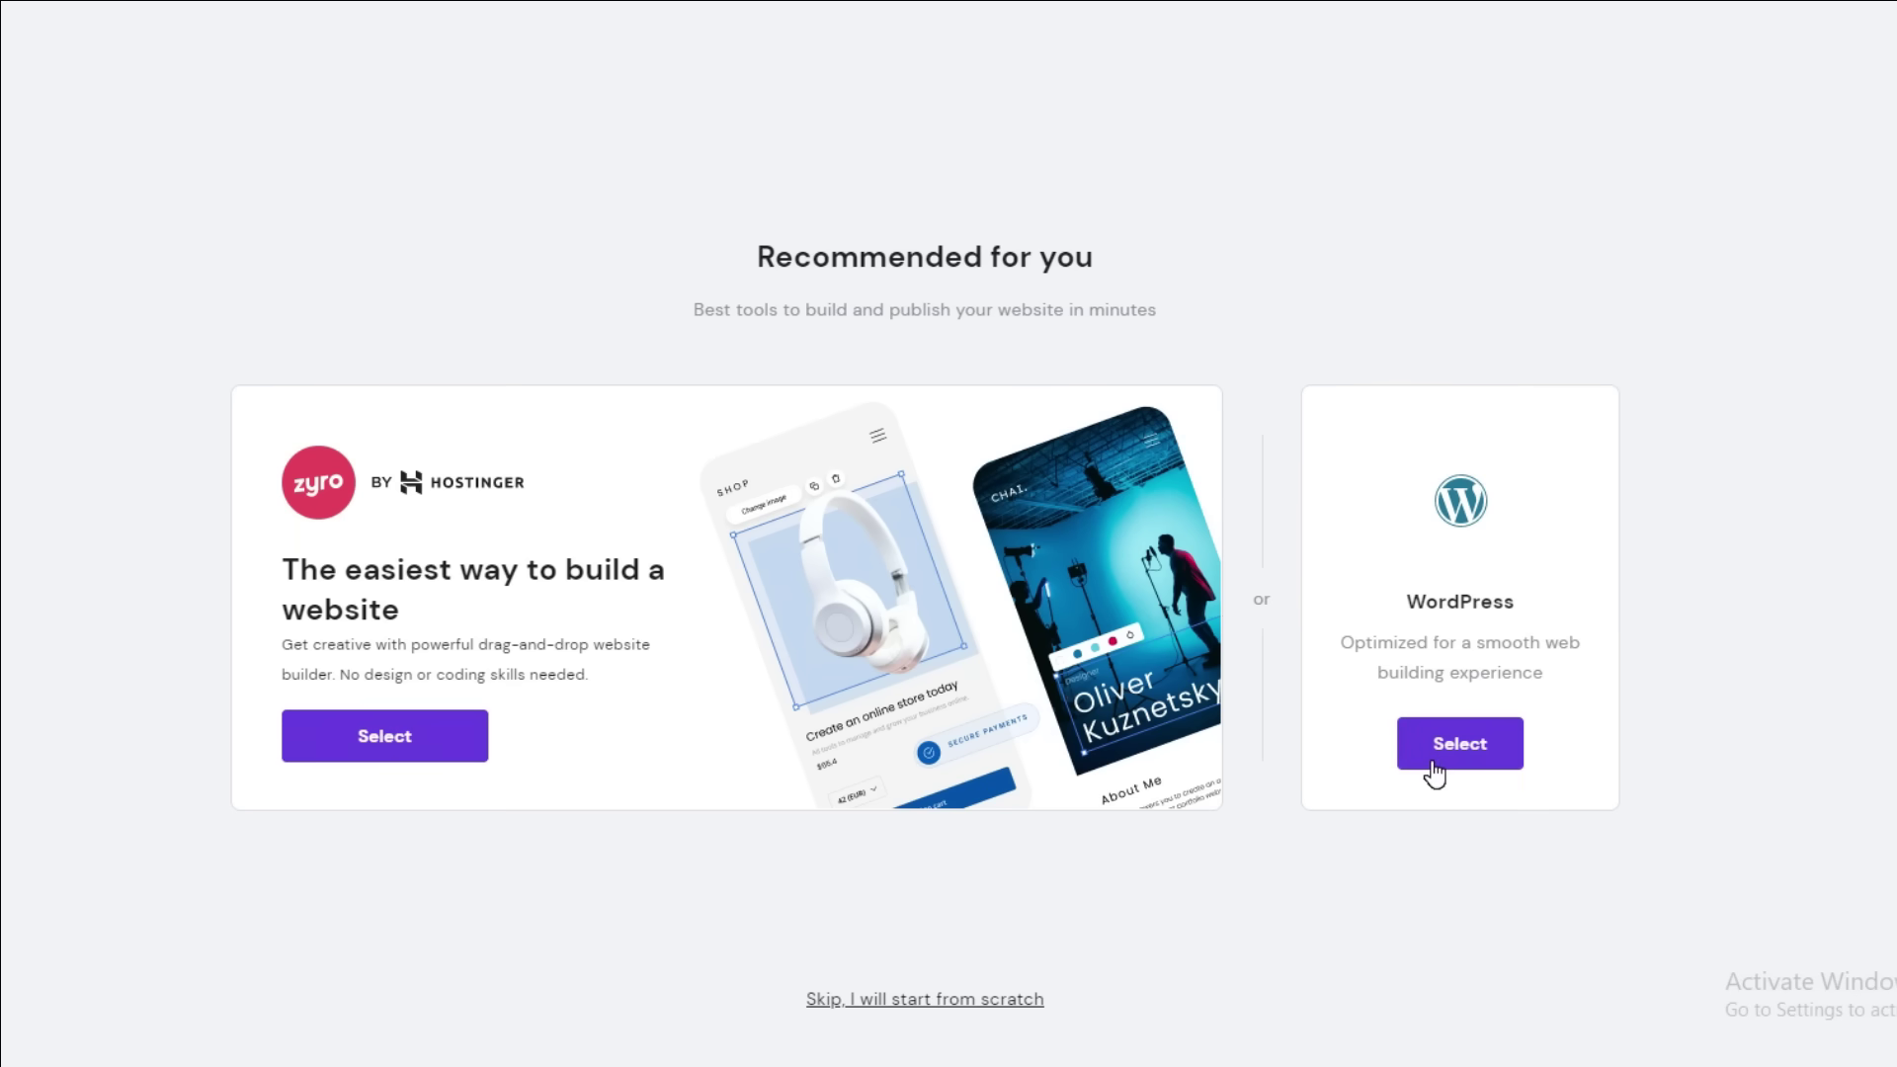
left_click(1472, 761)
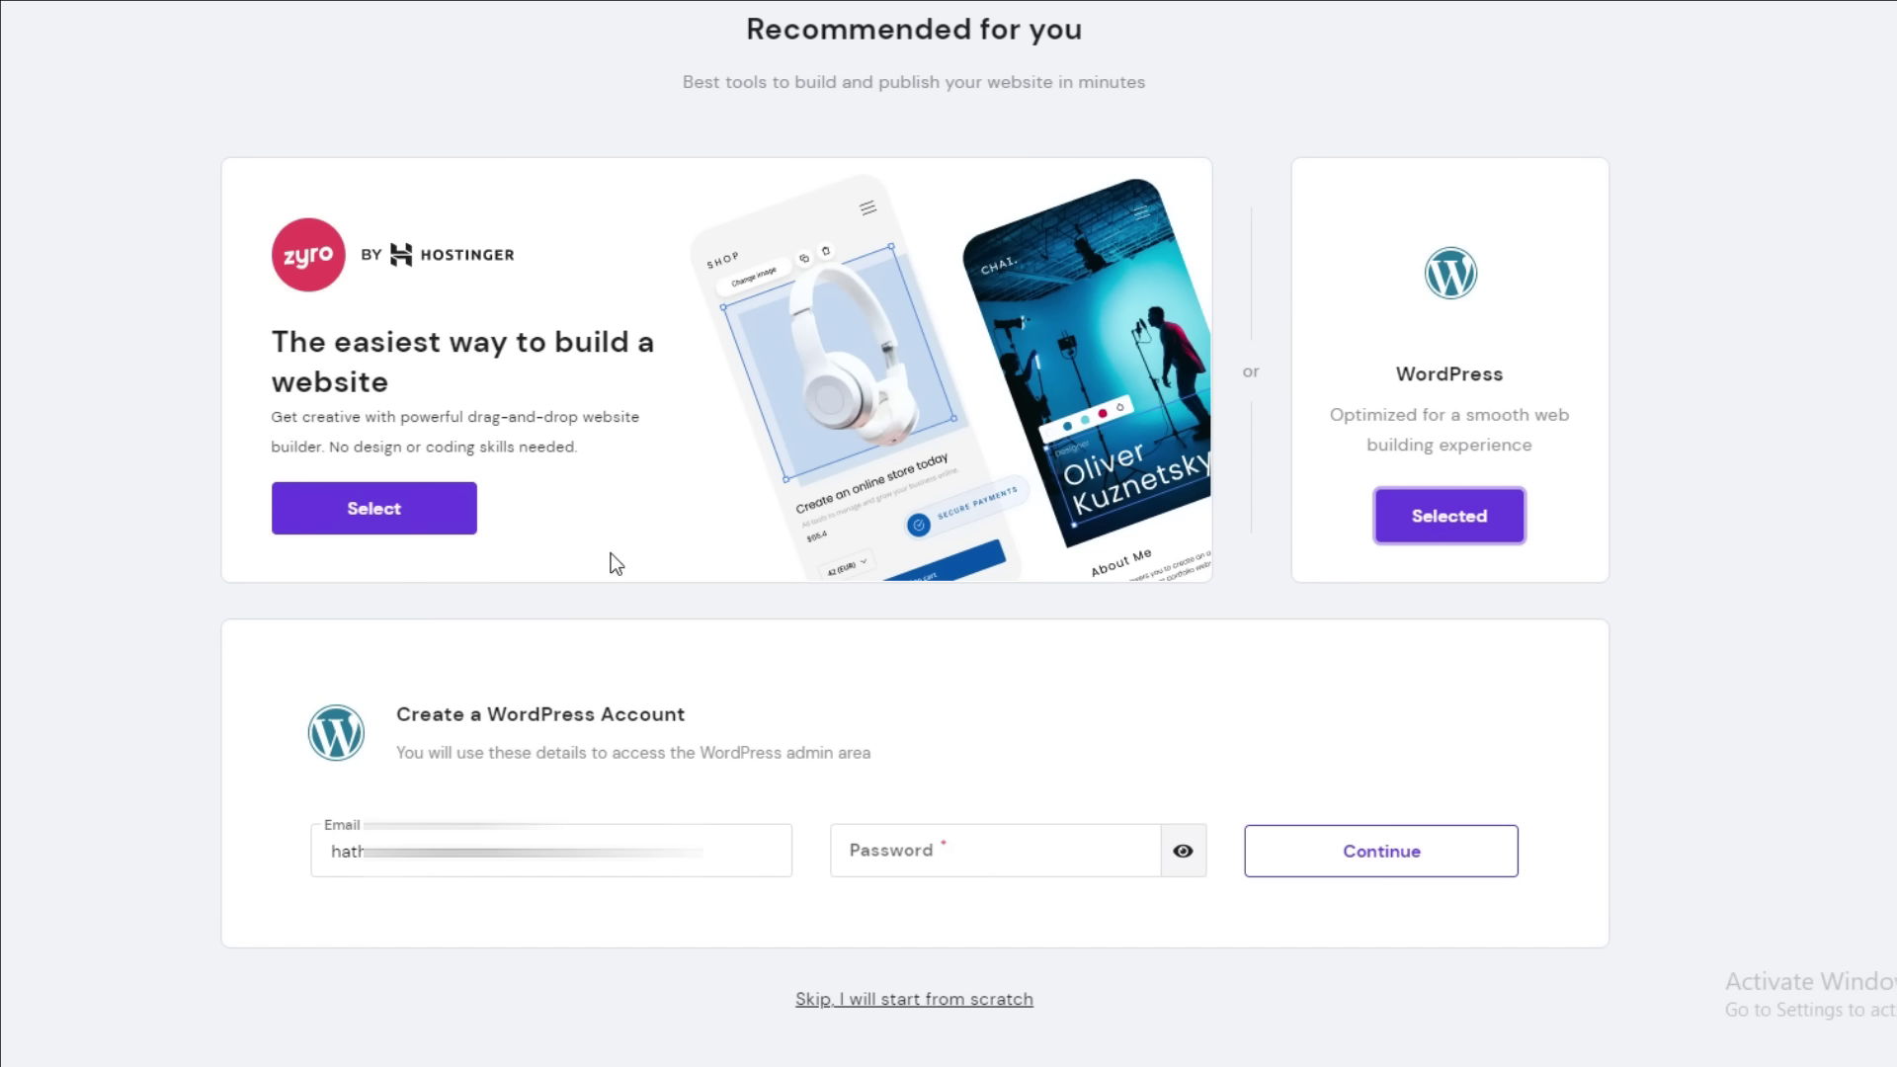
- Enter the password for the new WordPress admin account and submit the account details
left_click(937, 856)
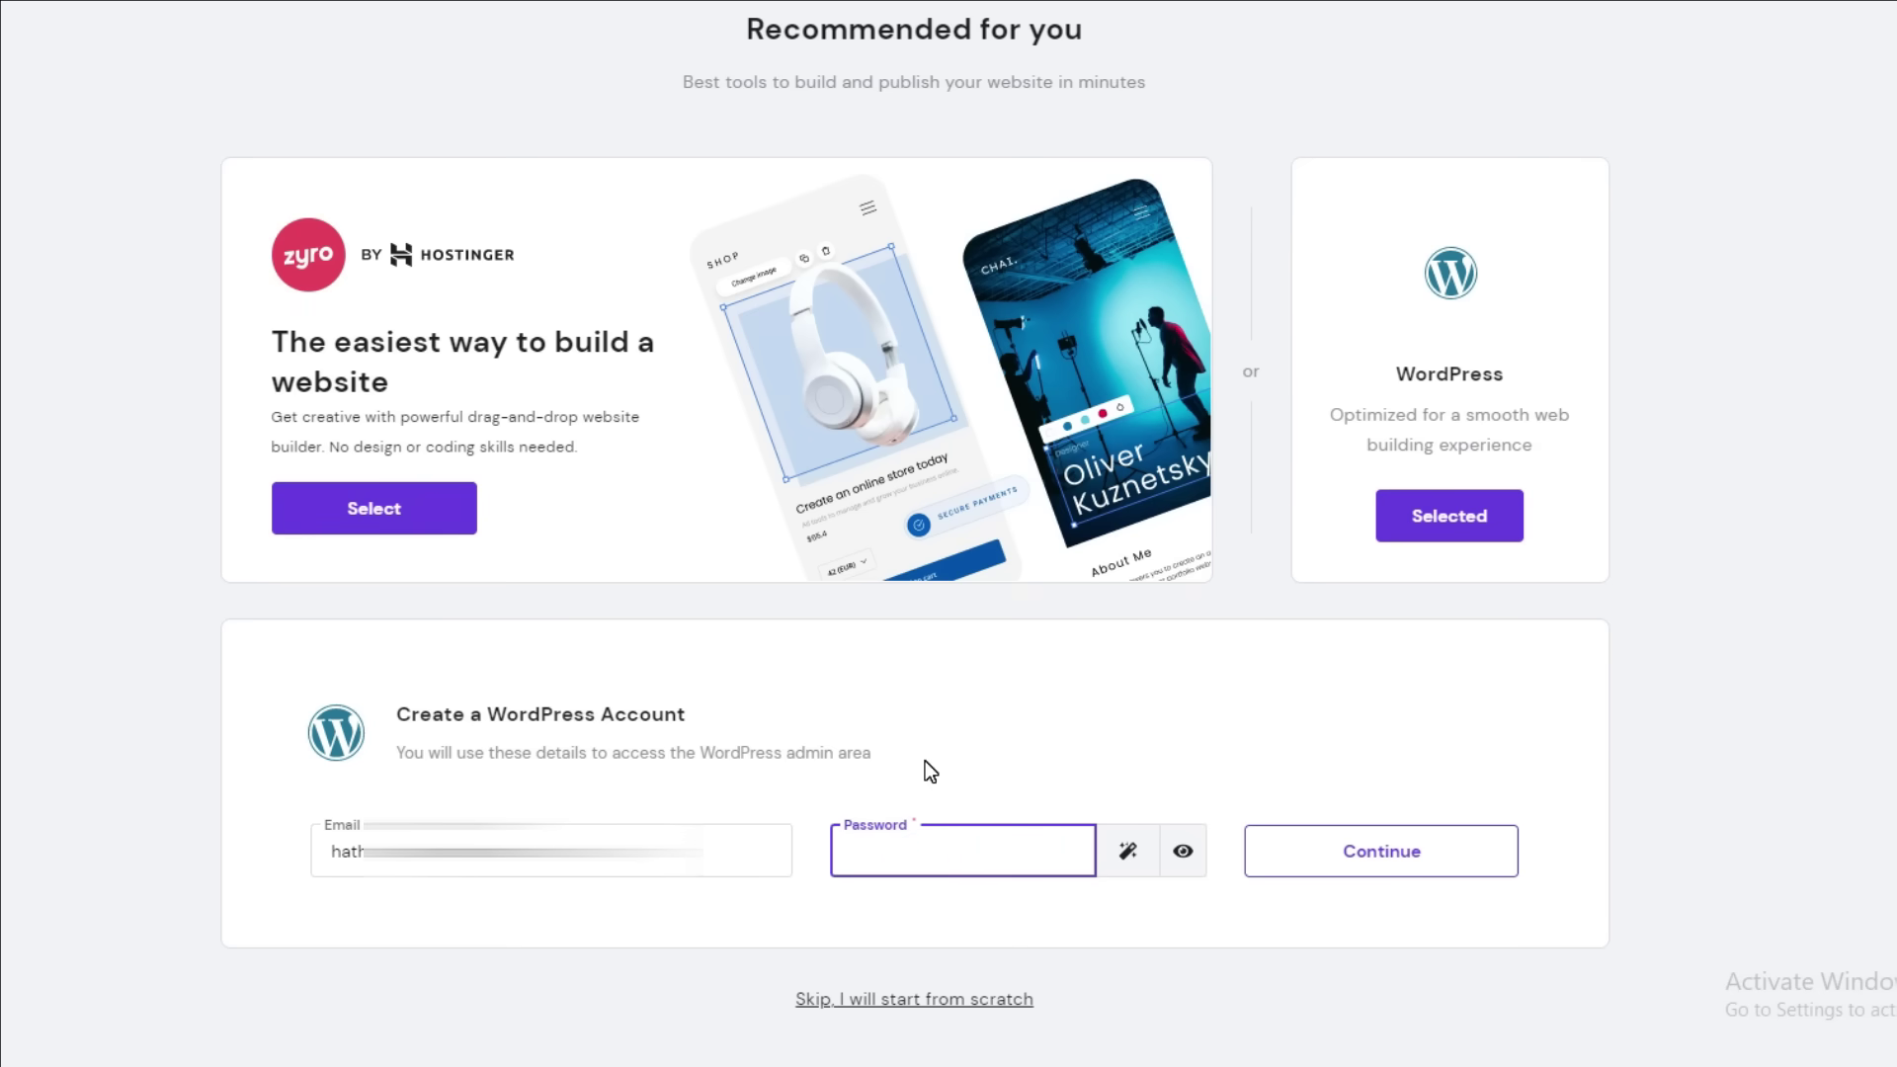
key("ctrl+v")
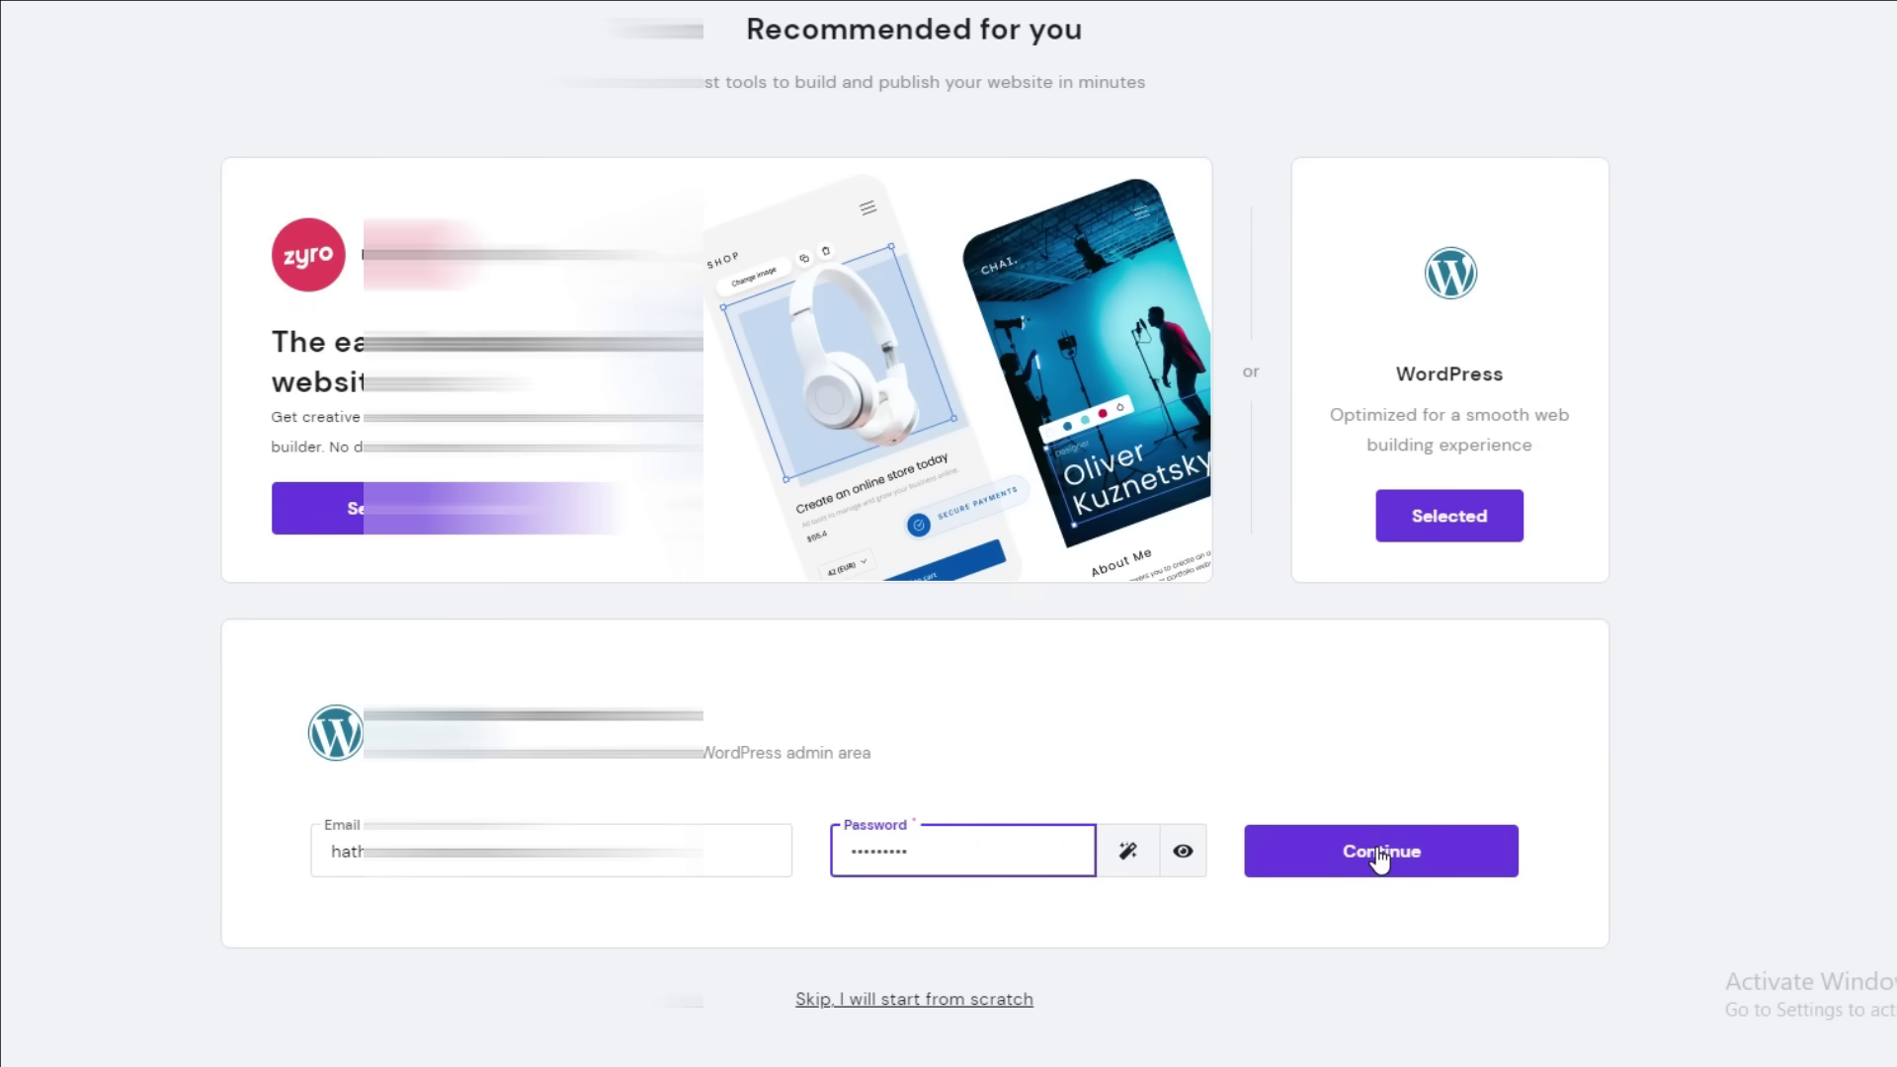
left_click(1378, 853)
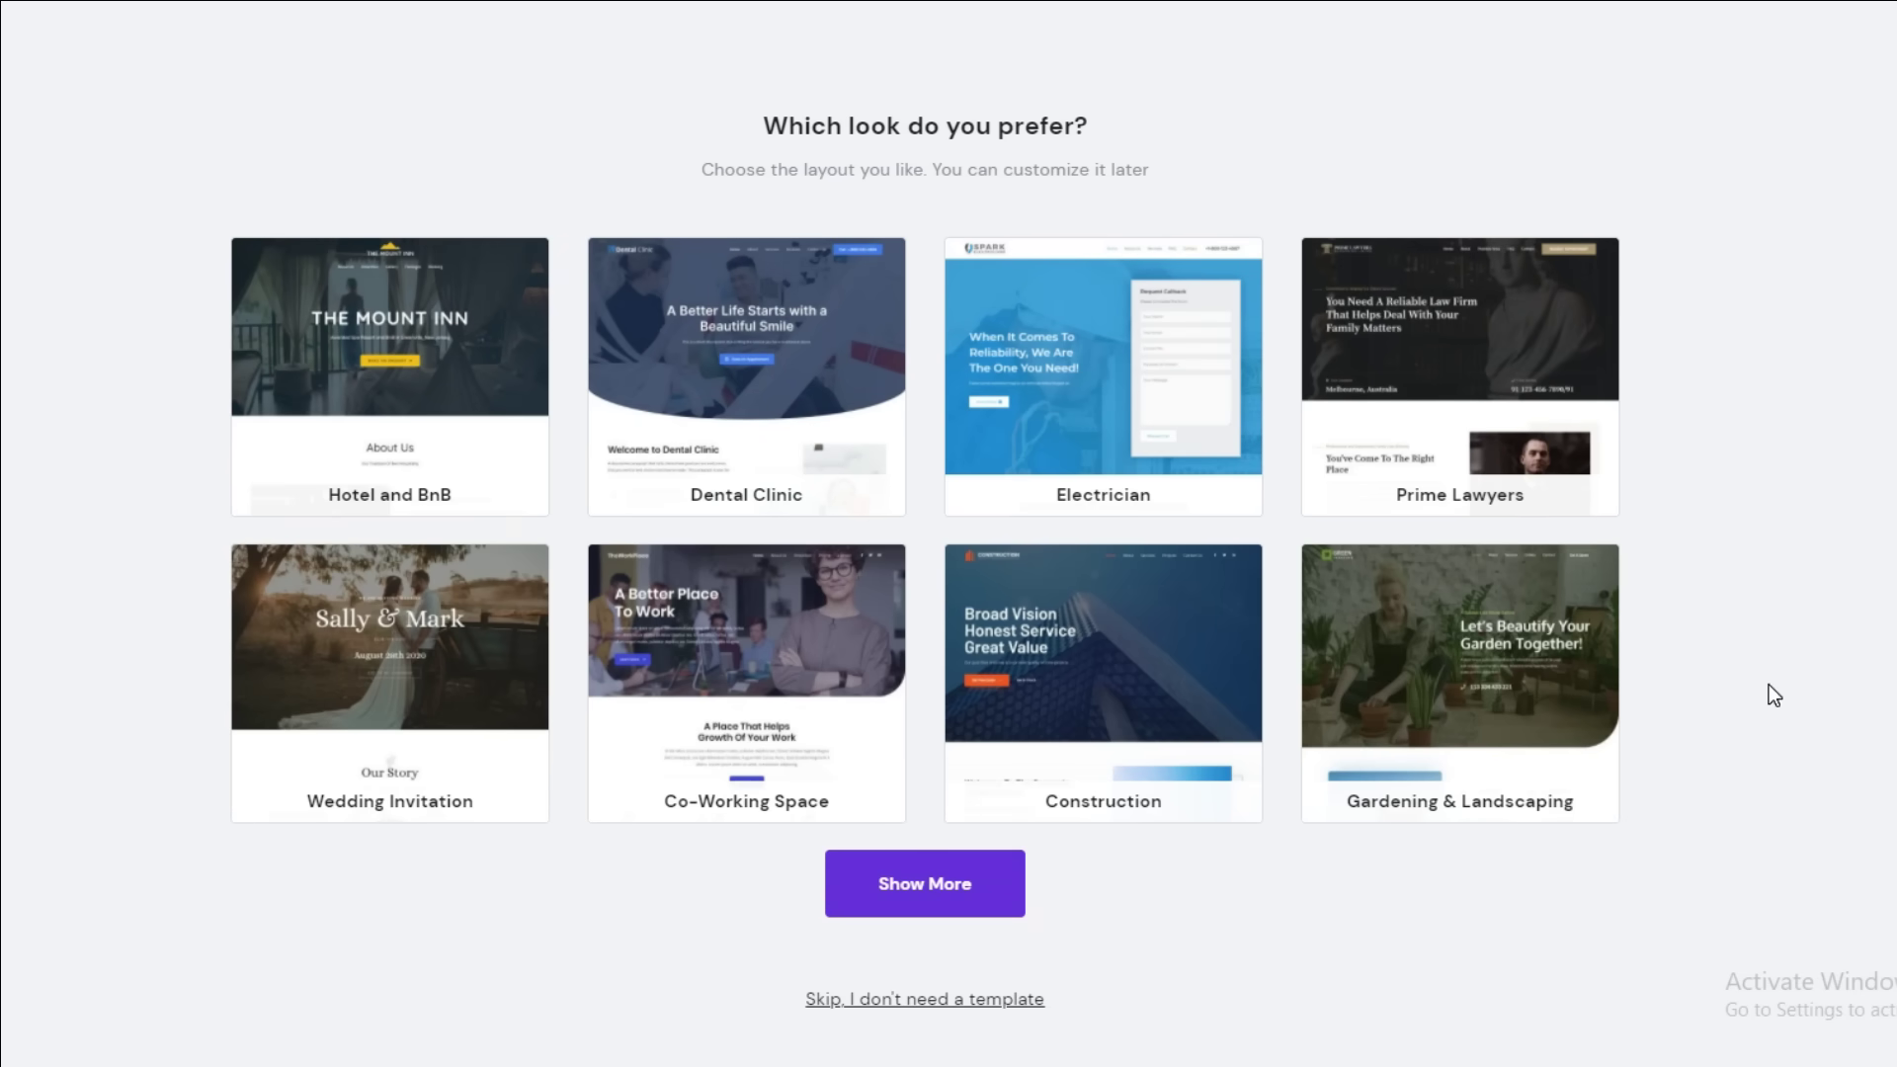
- Show more layout templates, select the Motivational Speaker theme and finish the website setup
left_click(901, 889)
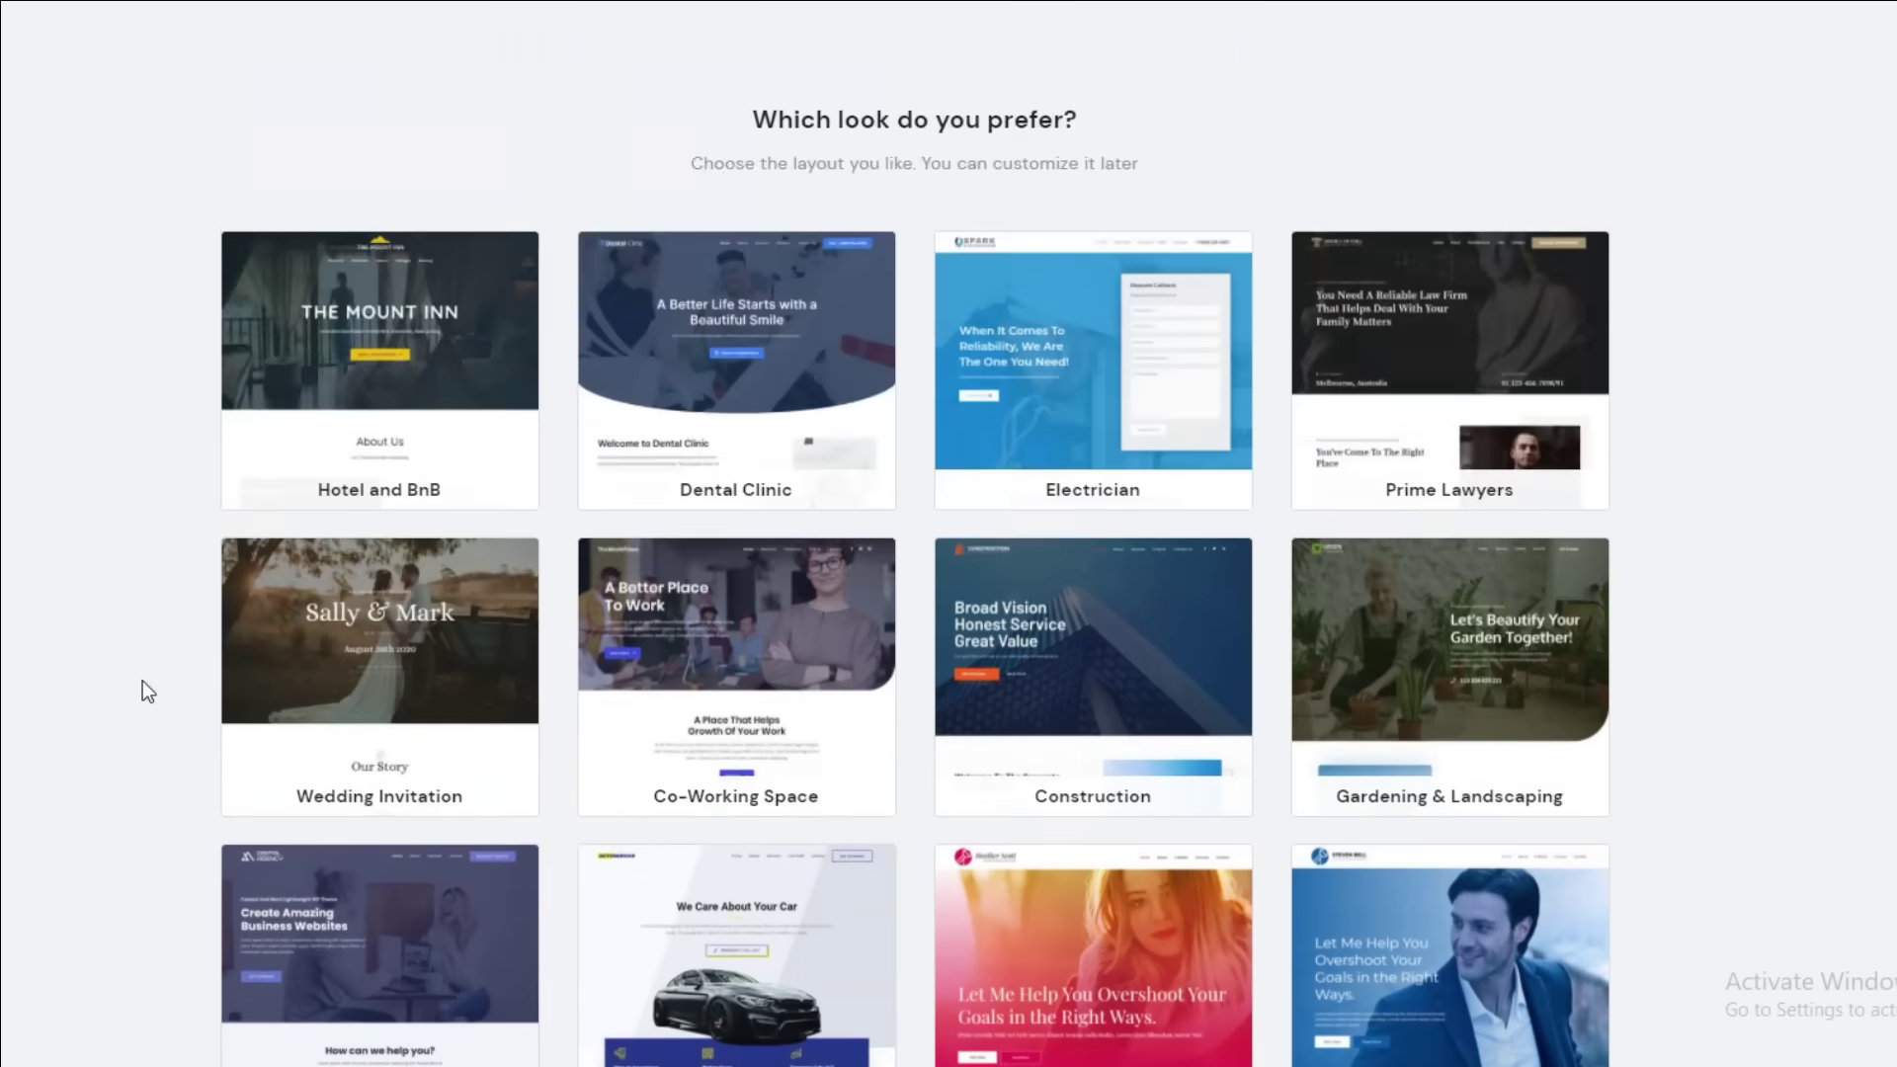
scroll(142, 682, "down", 5)
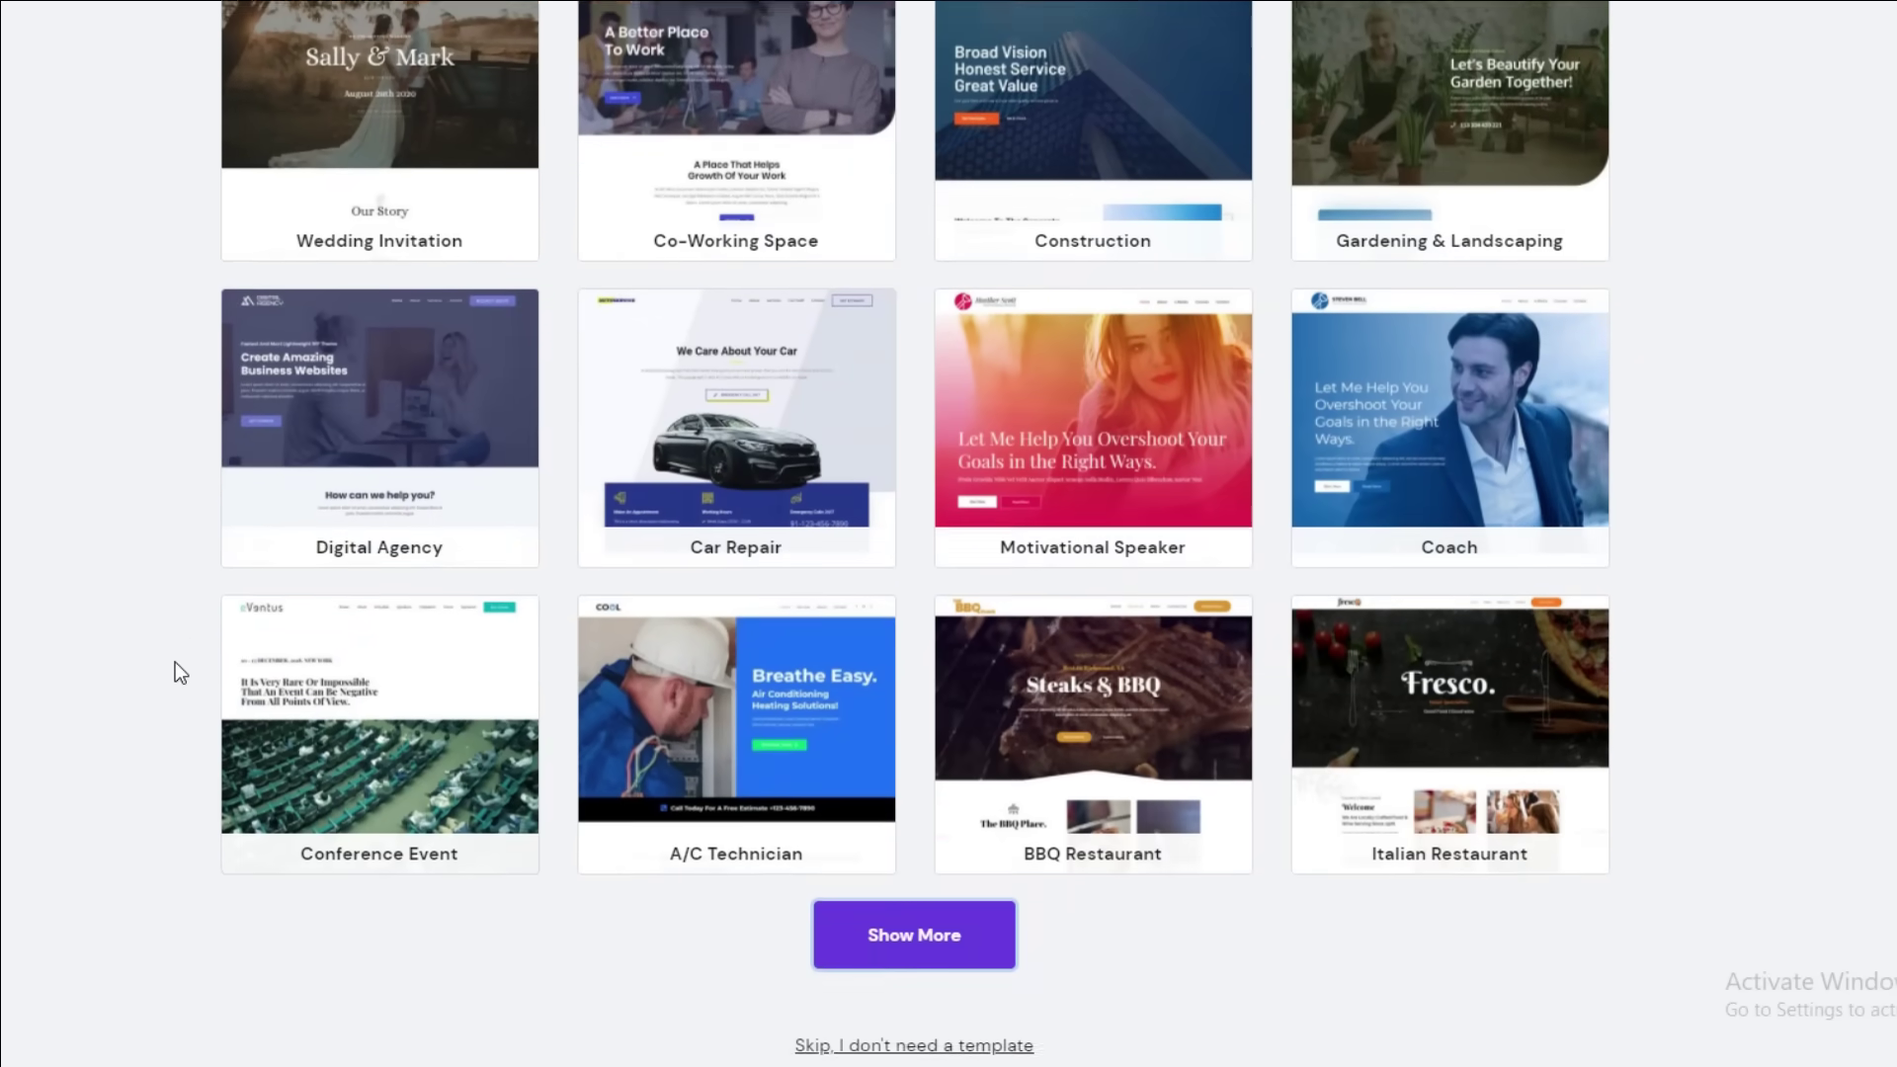
scroll(175, 662, "up", 4)
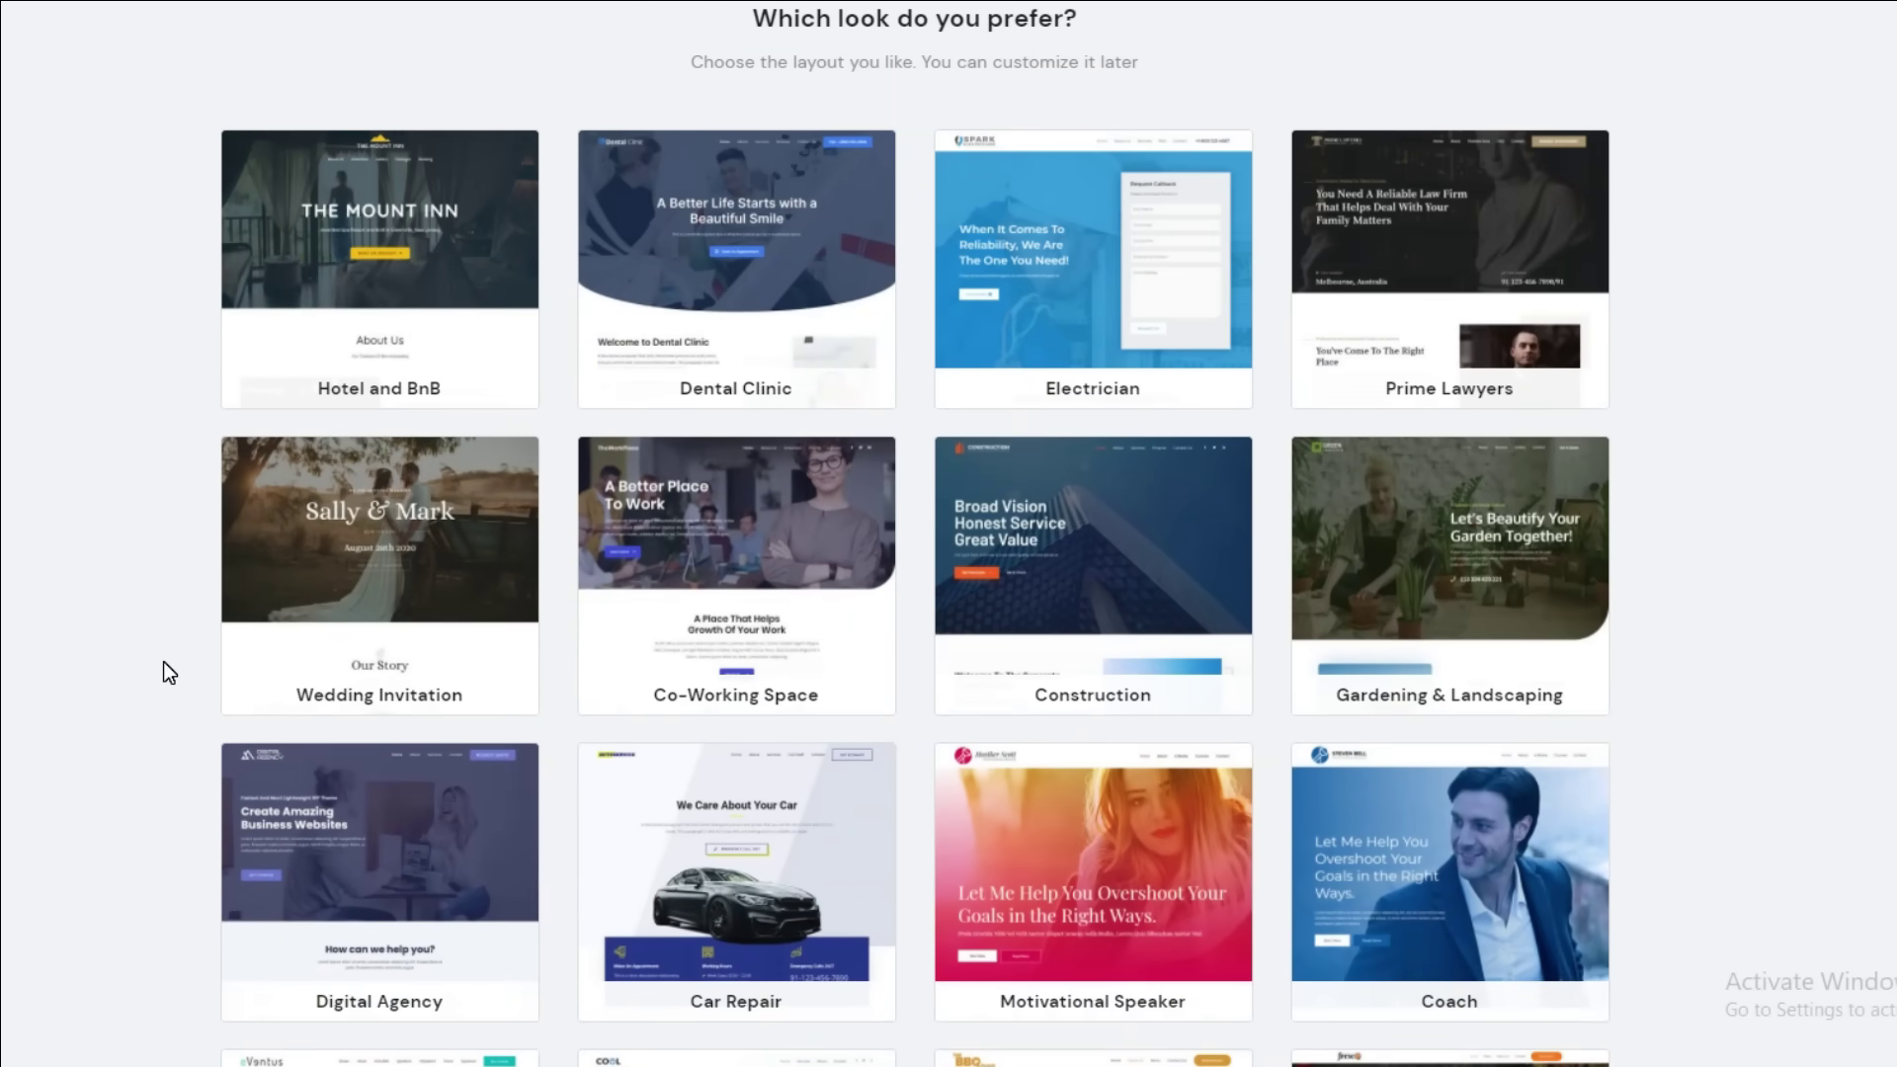
scroll(139, 672, "down", 3)
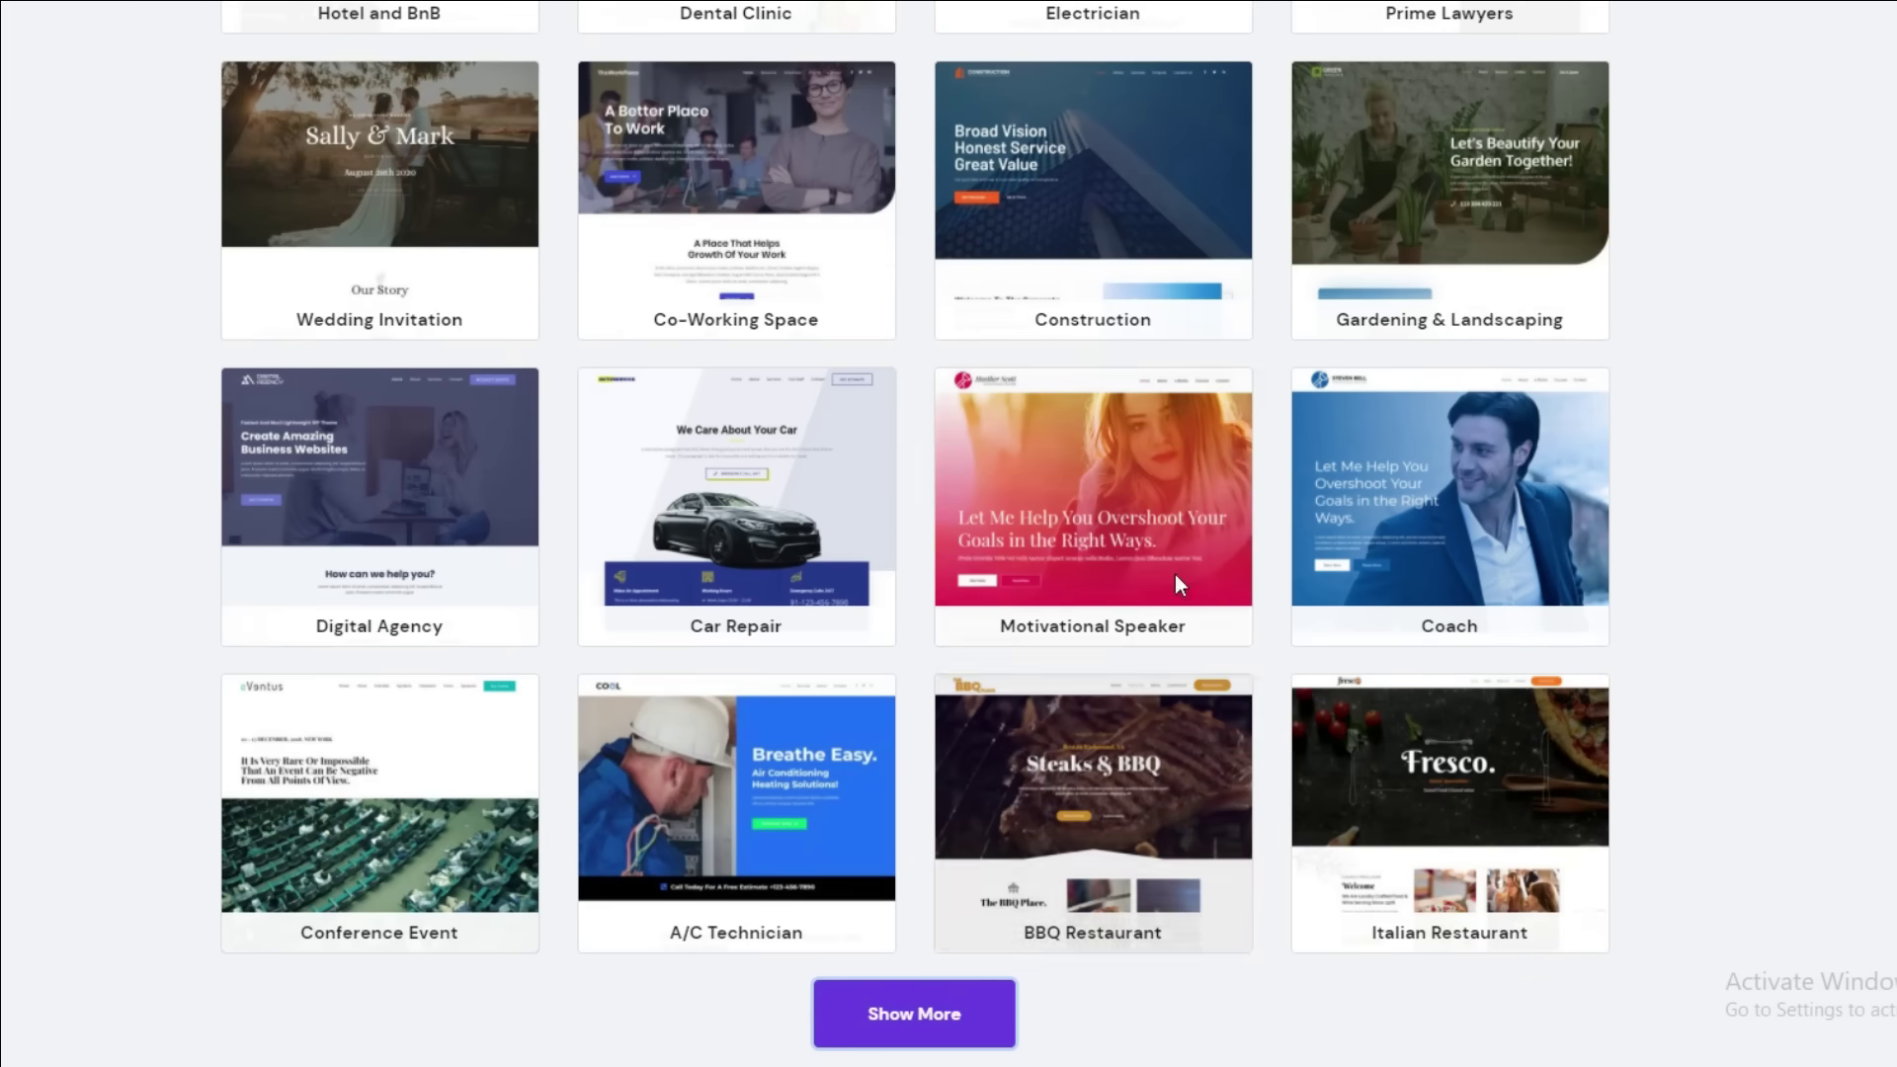
mouse_move(1146, 518)
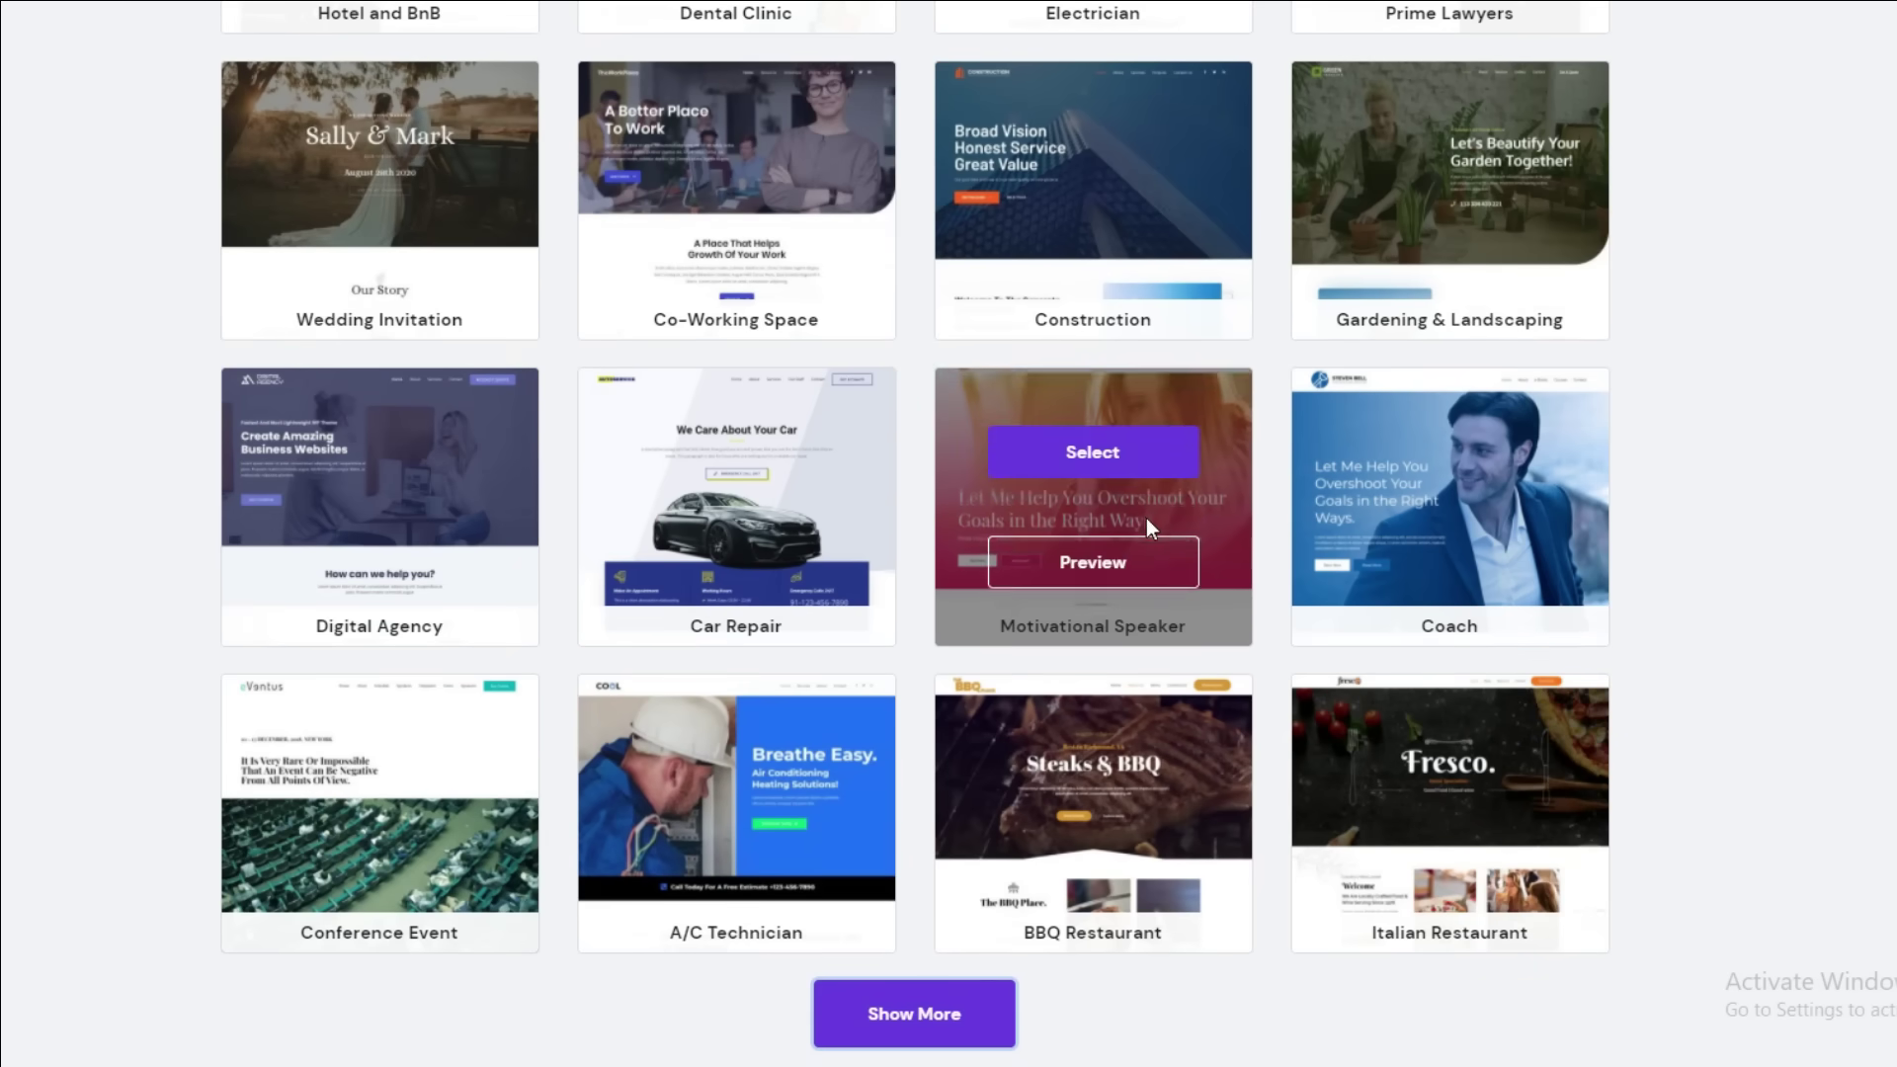
left_click(1085, 457)
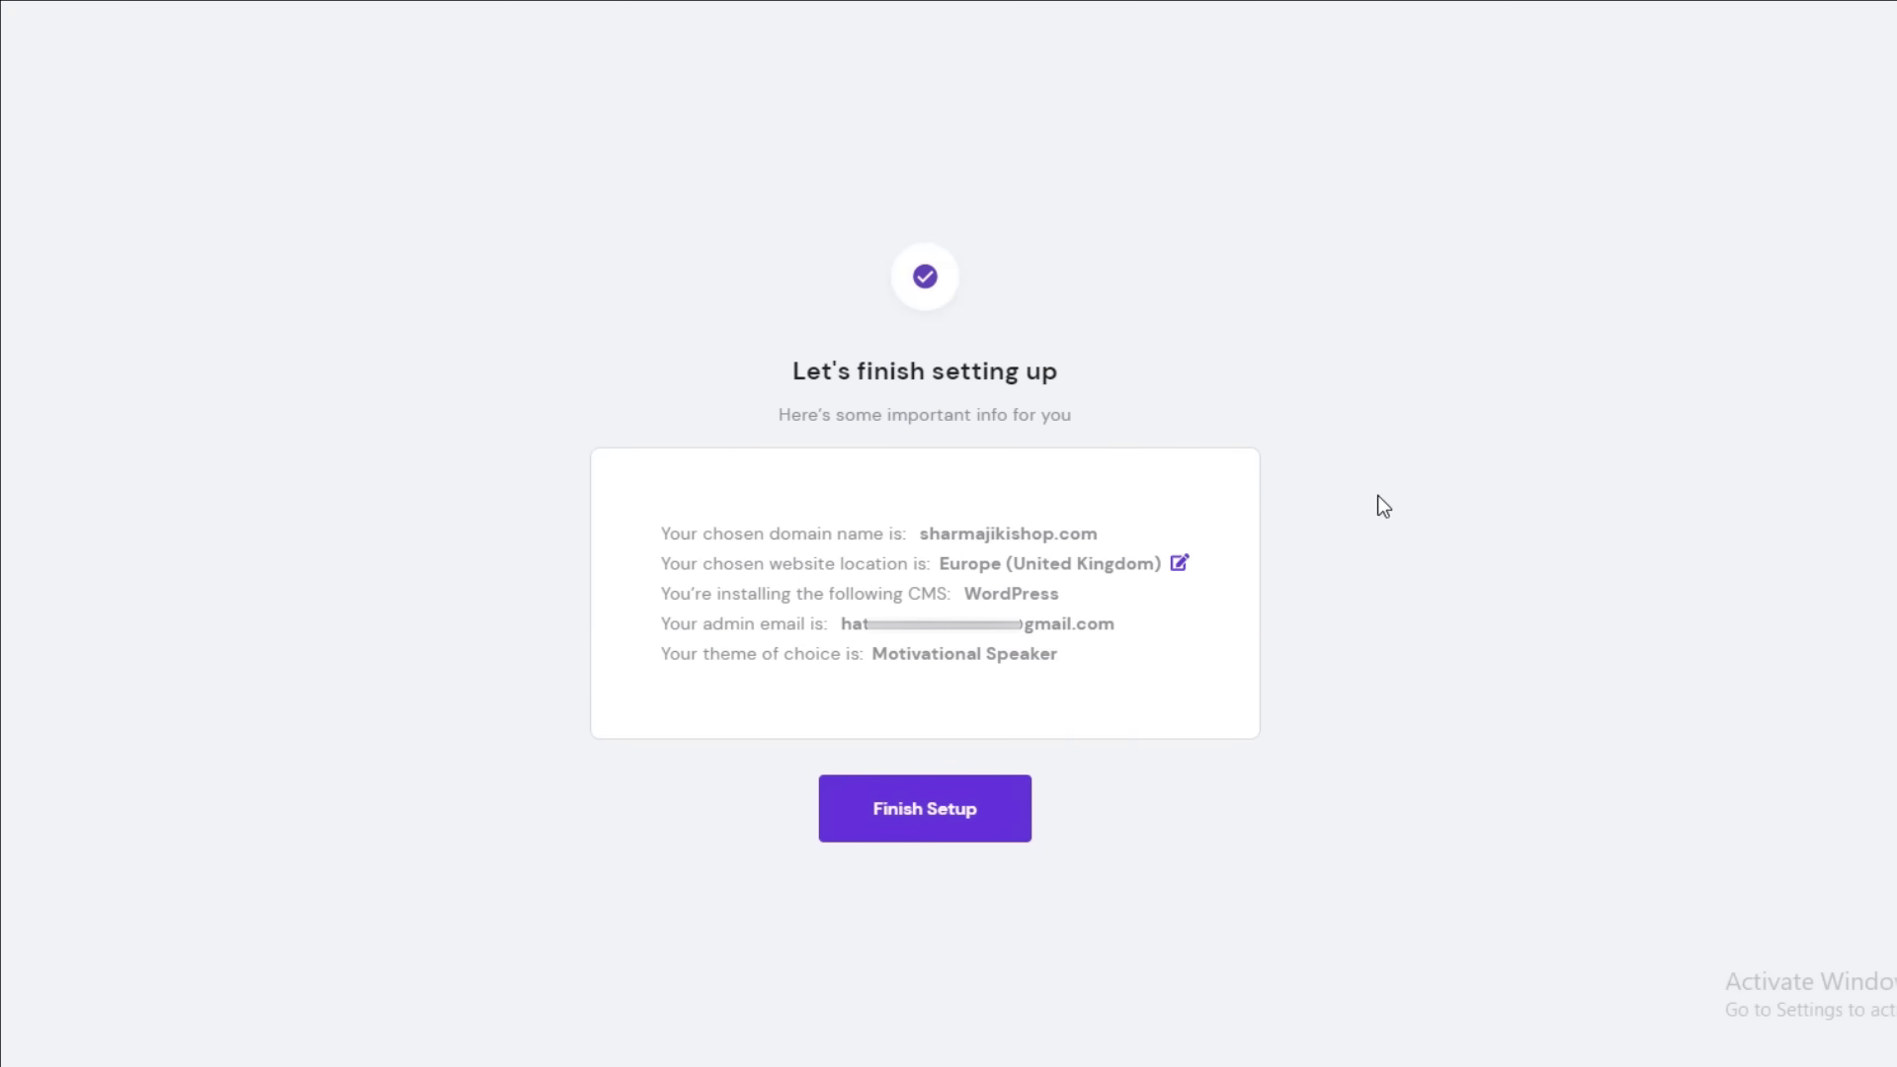
left_click(892, 822)
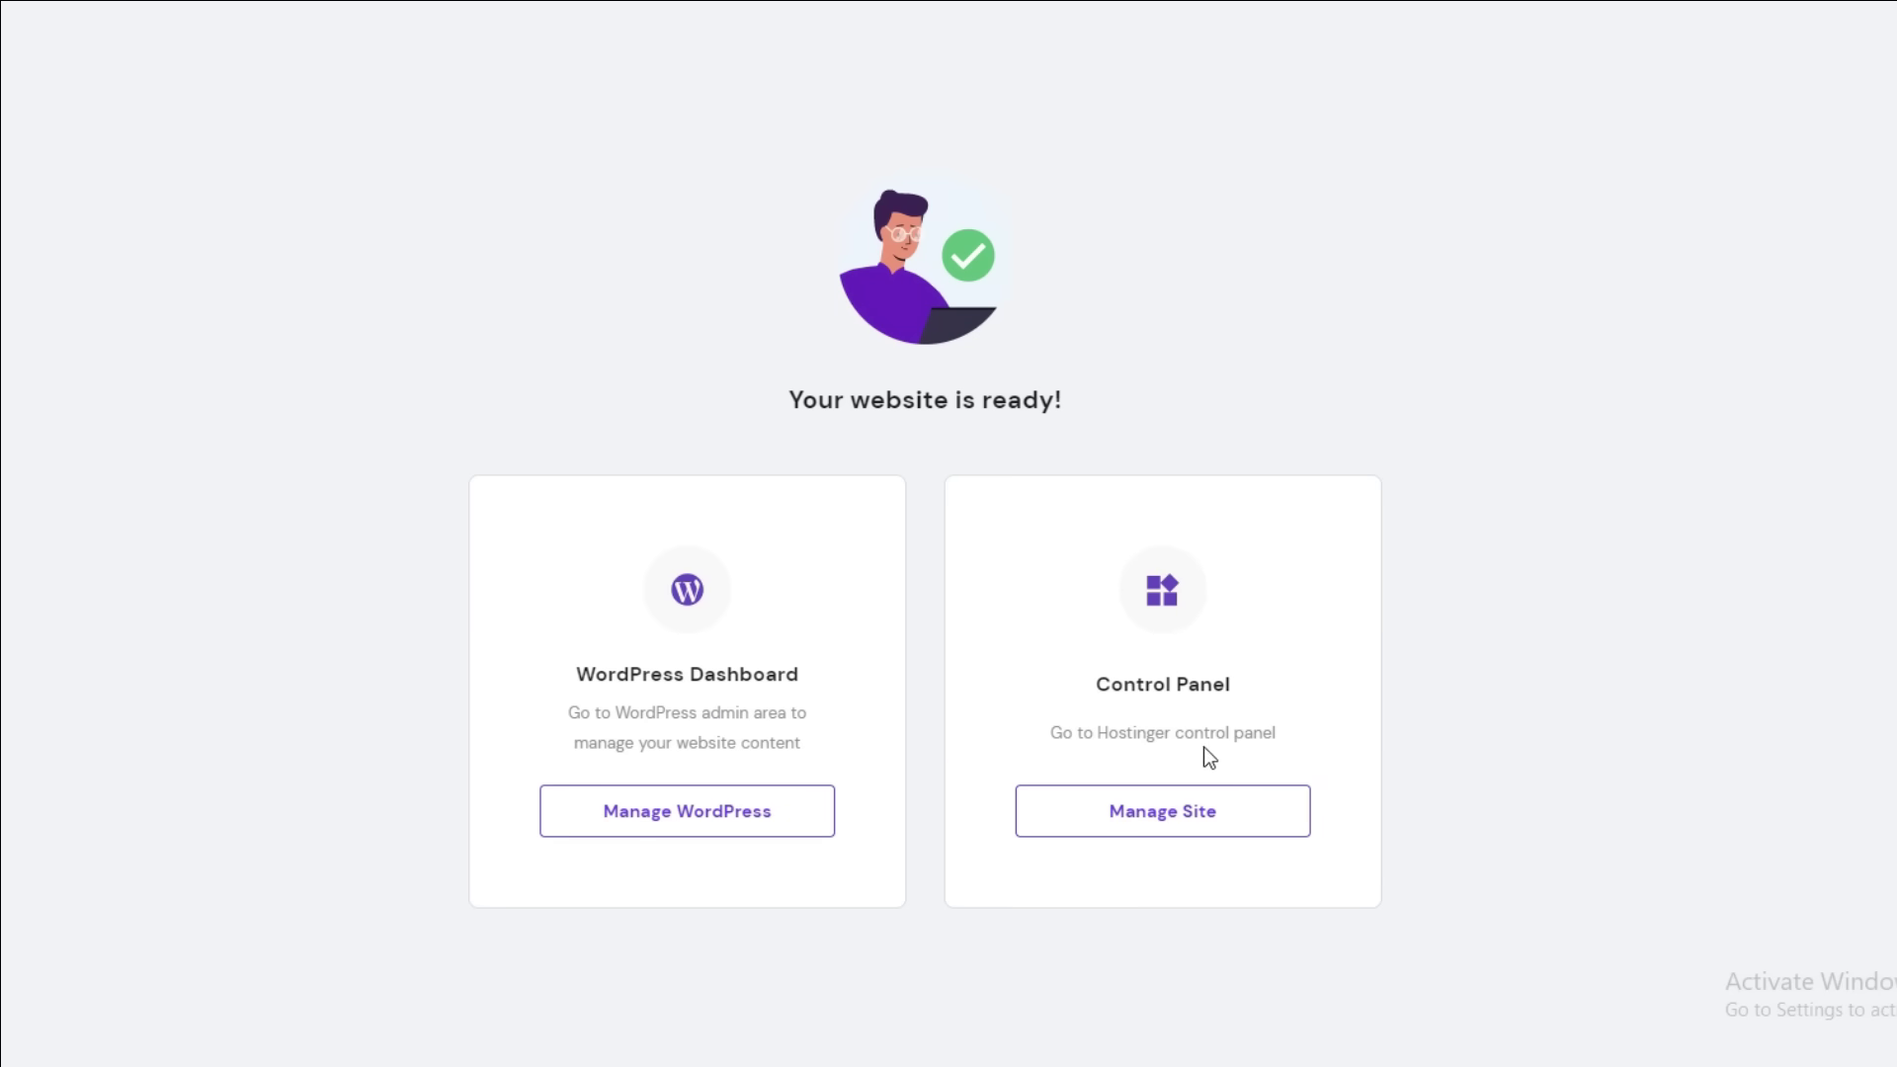
- Open the new site's WordPress dashboard and visit the live sharmajikishop.com website
left_click(708, 832)
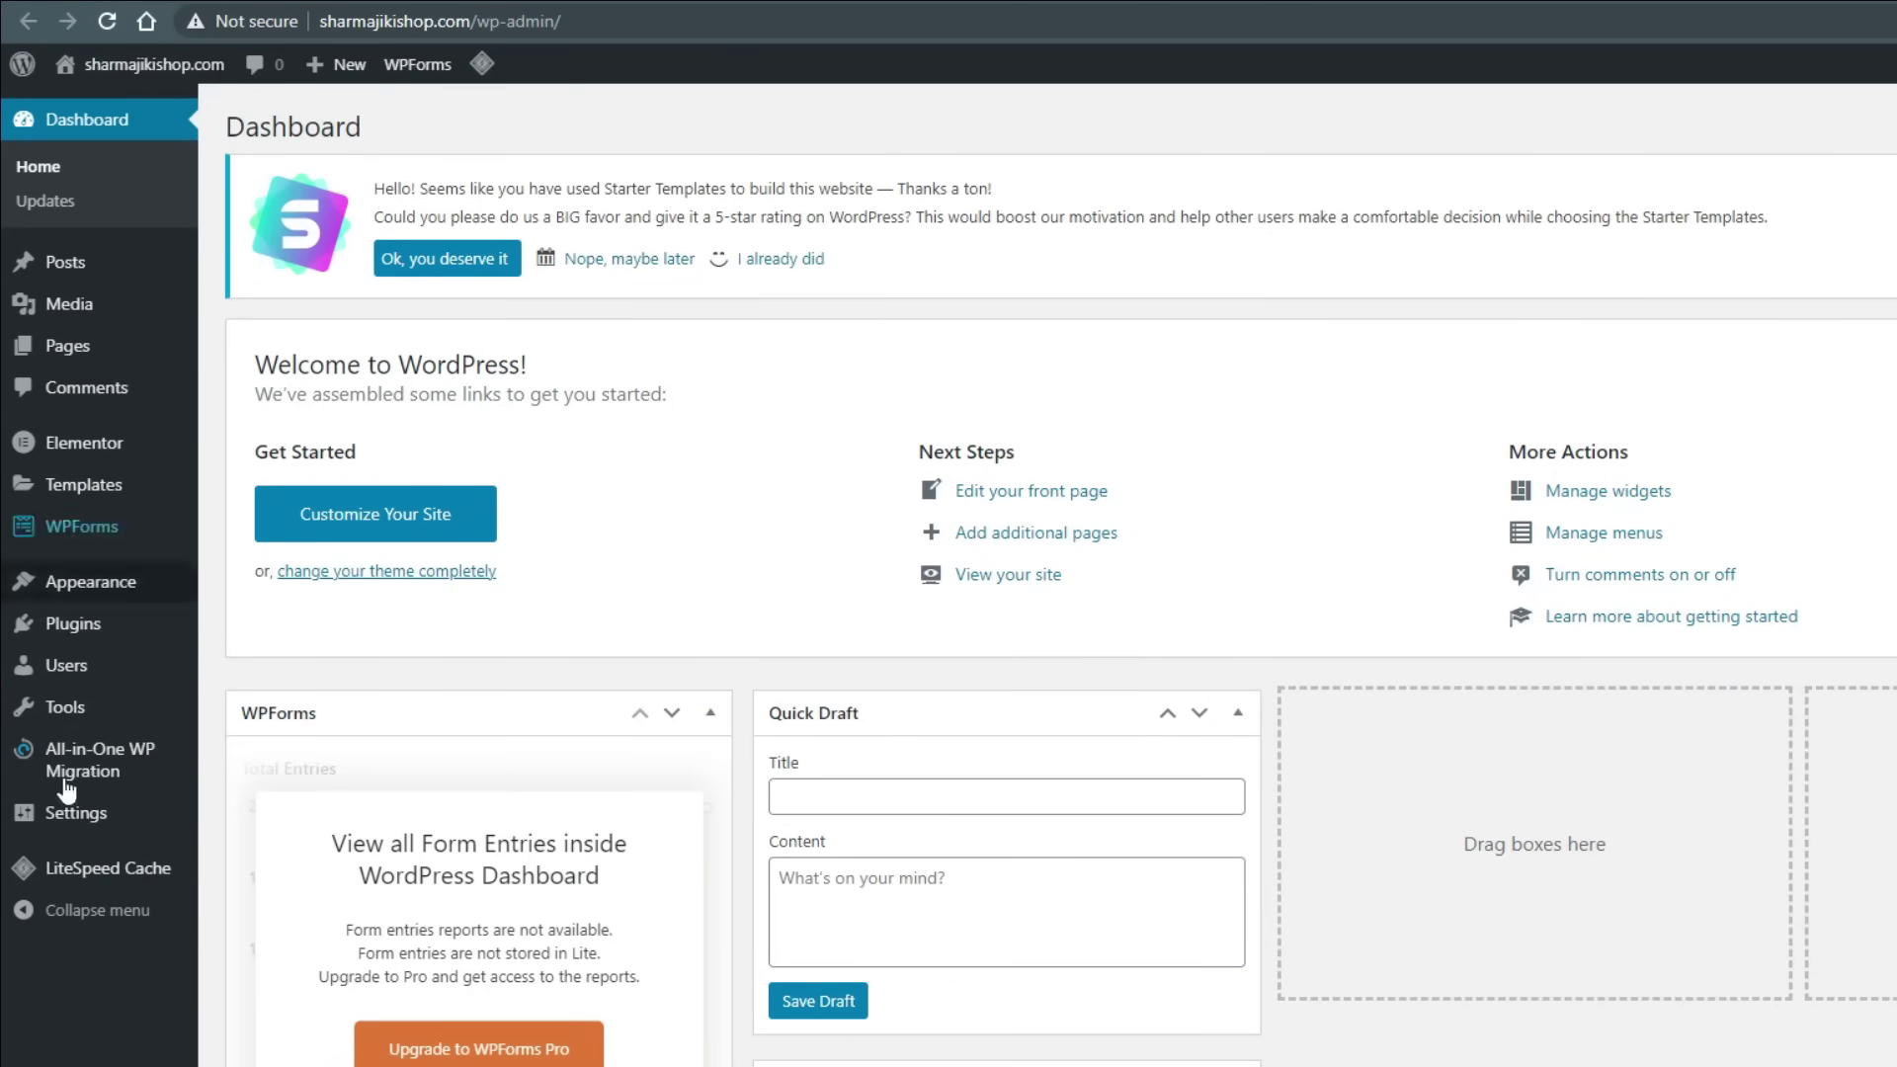
mouse_move(59, 887)
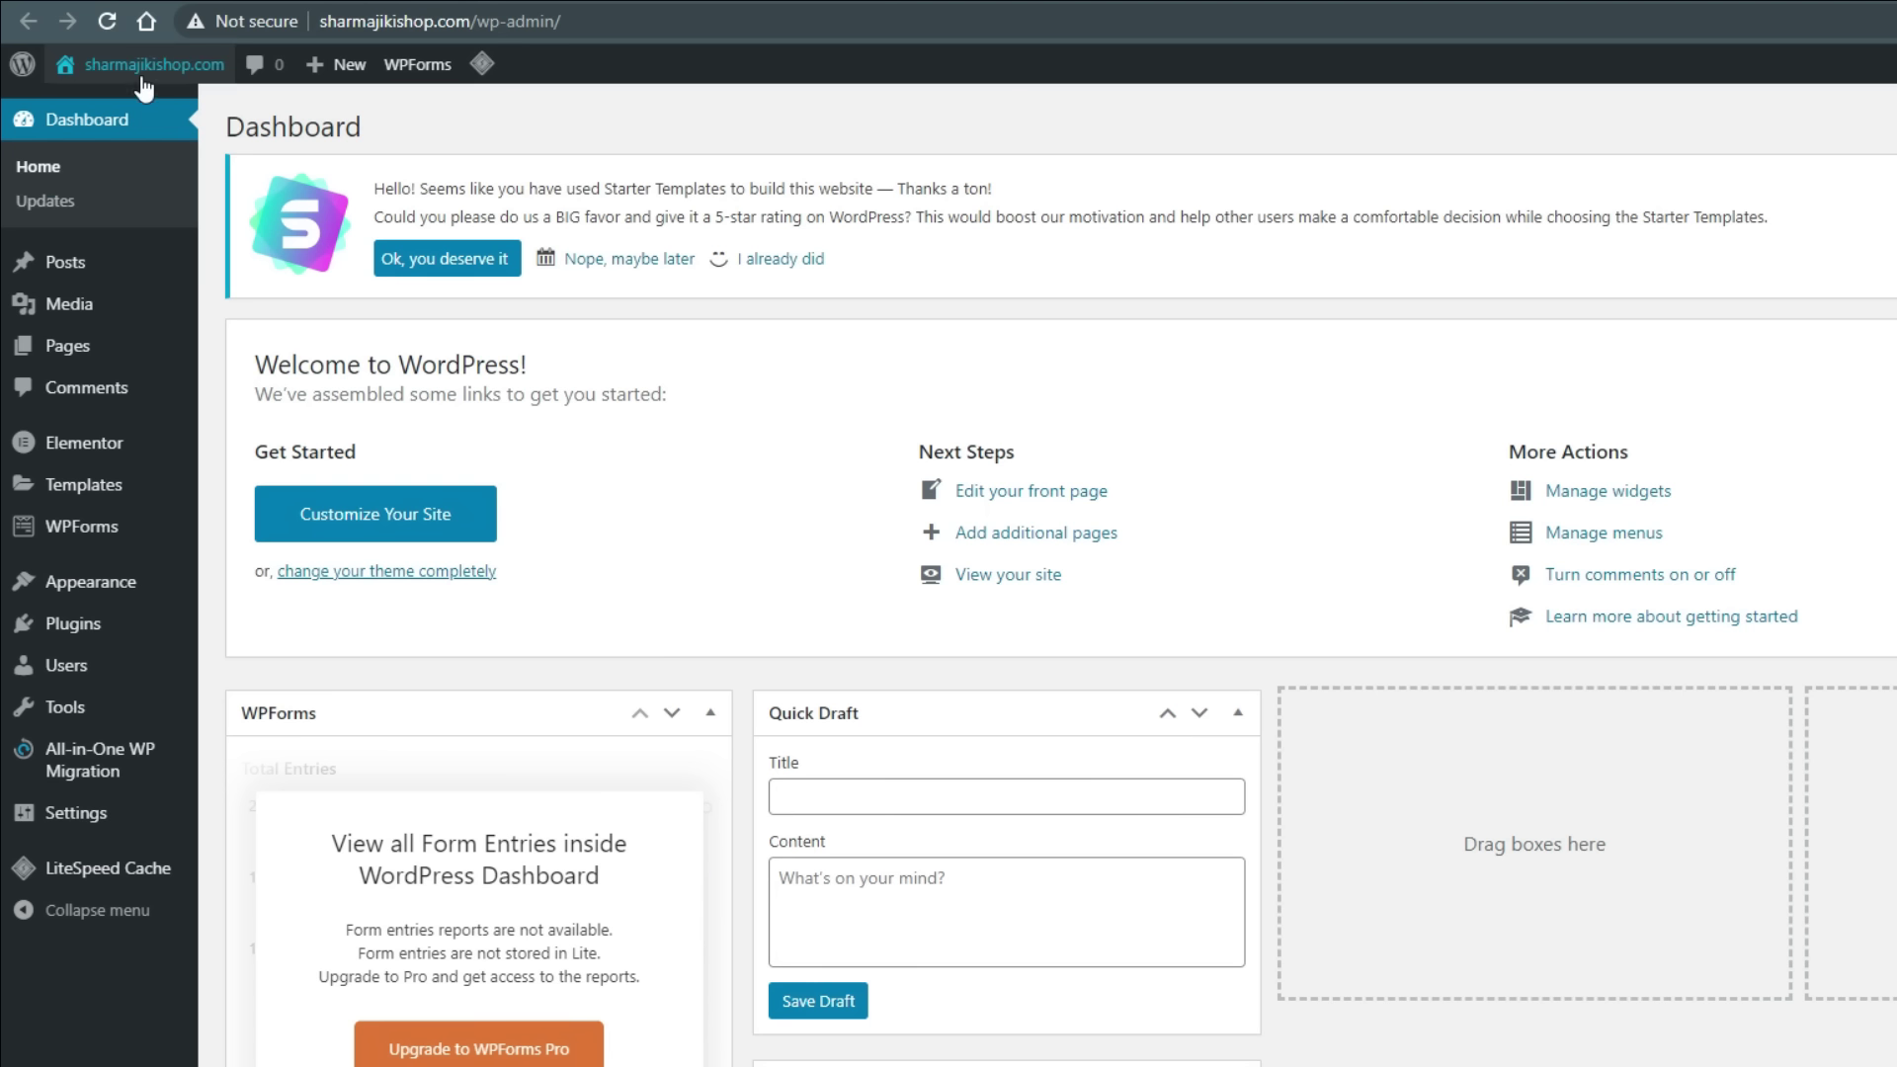
mouse_move(145, 89)
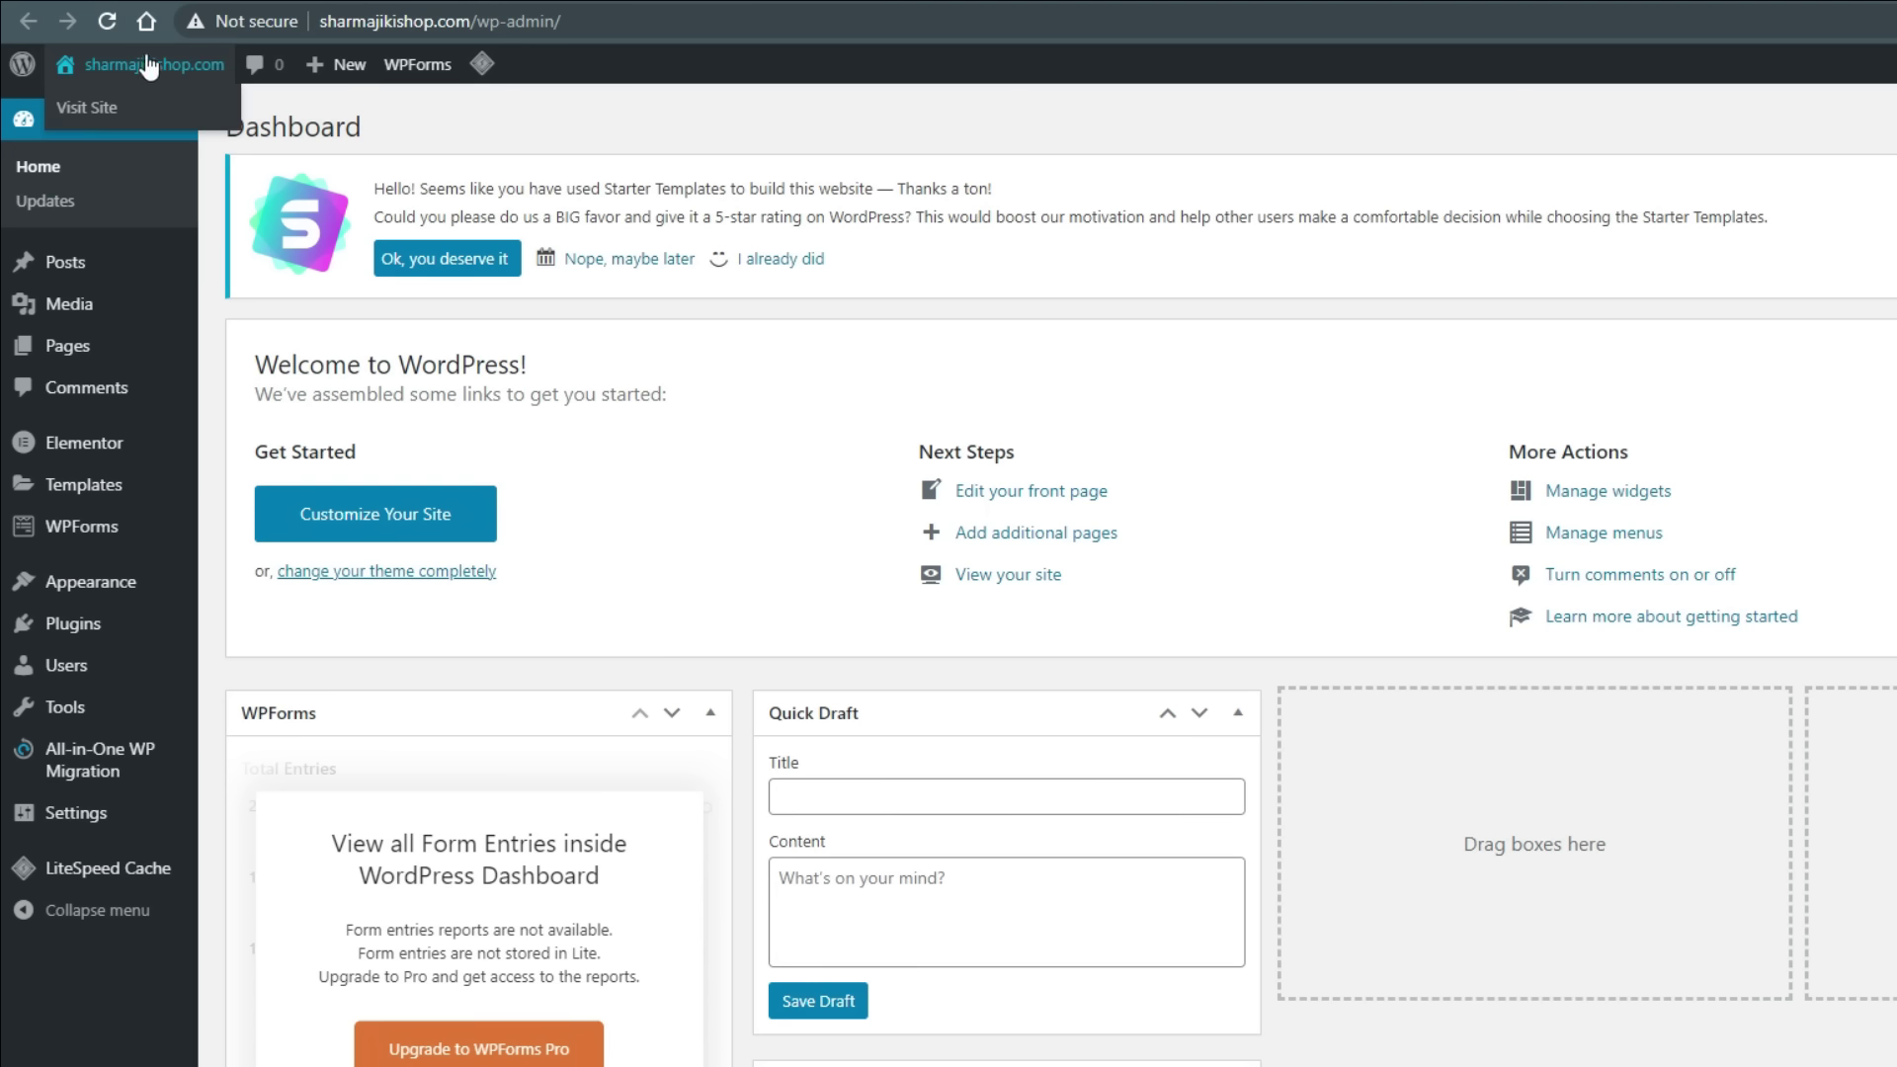
left_click(92, 116)
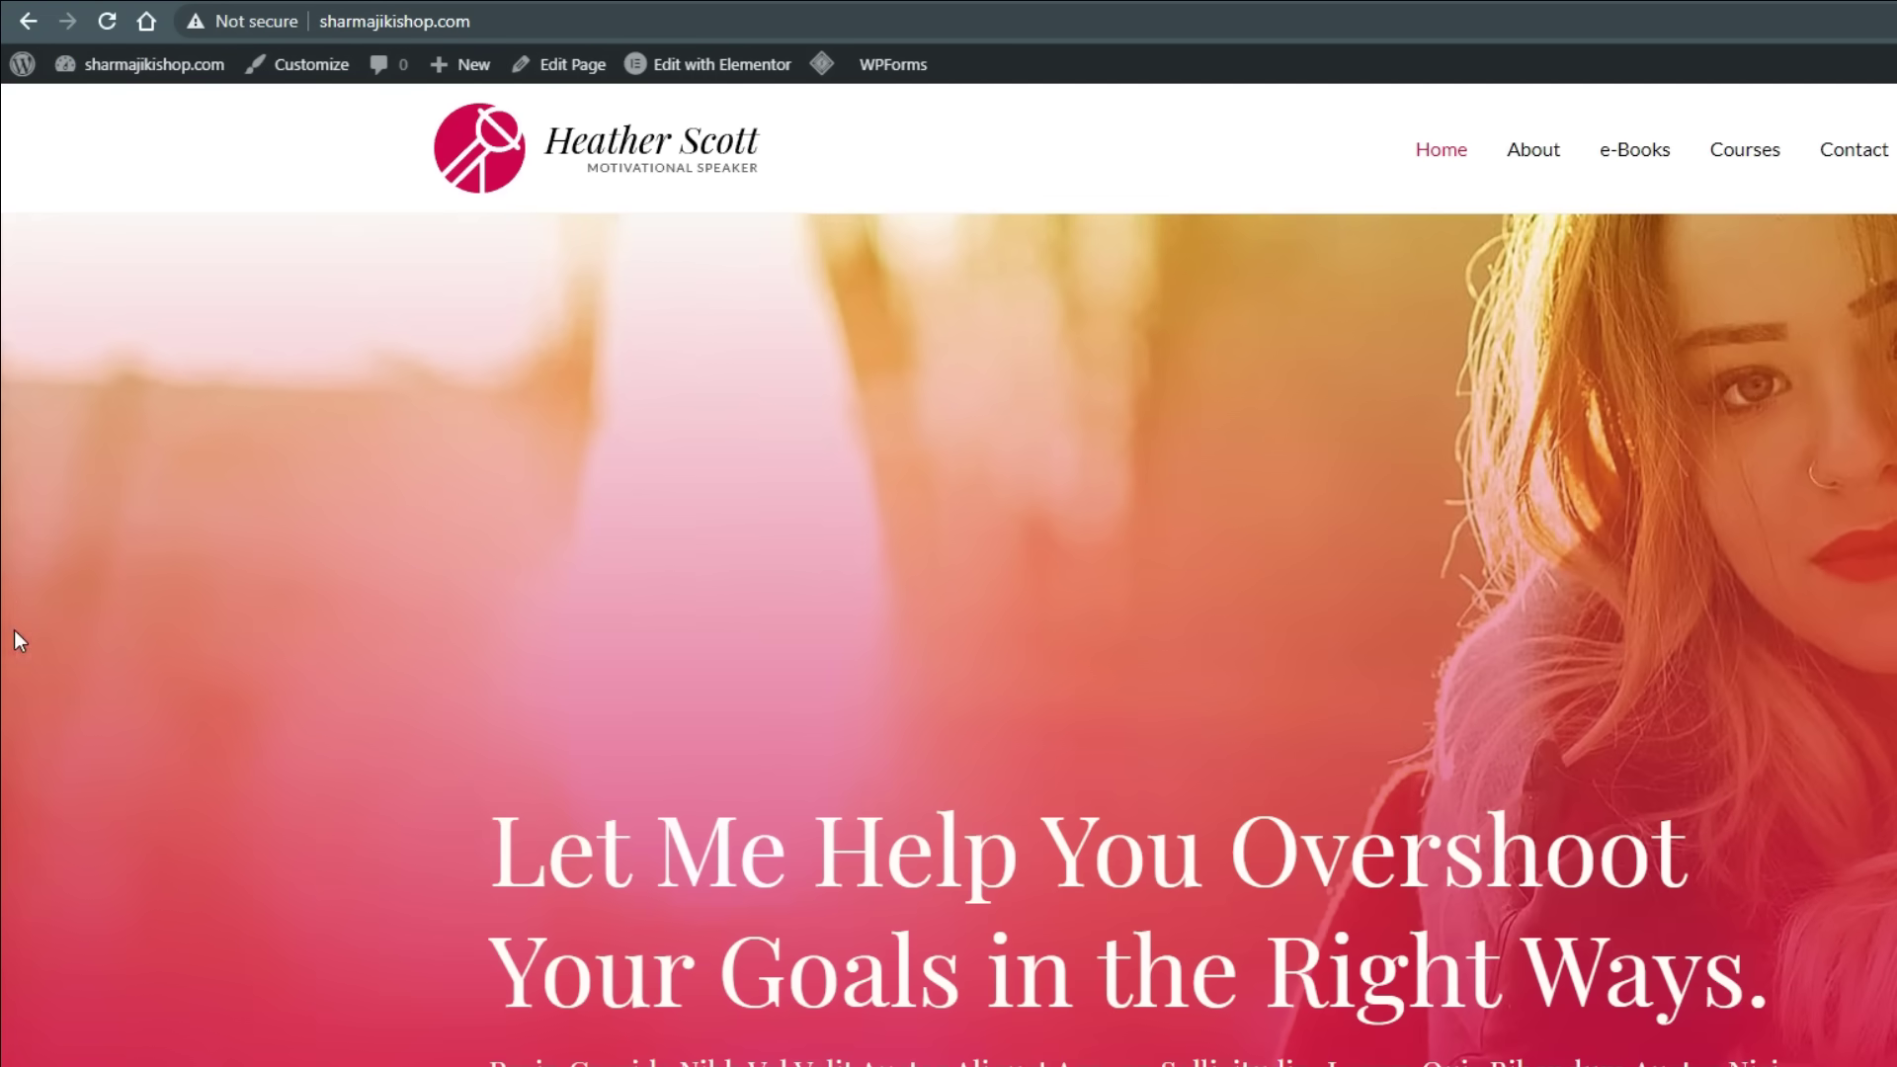
- Look through the live home page's sections from the hero banner downward and return to the header
scroll(14, 630, "down", 5)
scroll(16, 644, "down", 7)
scroll(29, 691, "down", 8)
scroll(34, 692, "up", 8)
scroll(32, 687, "up", 10)
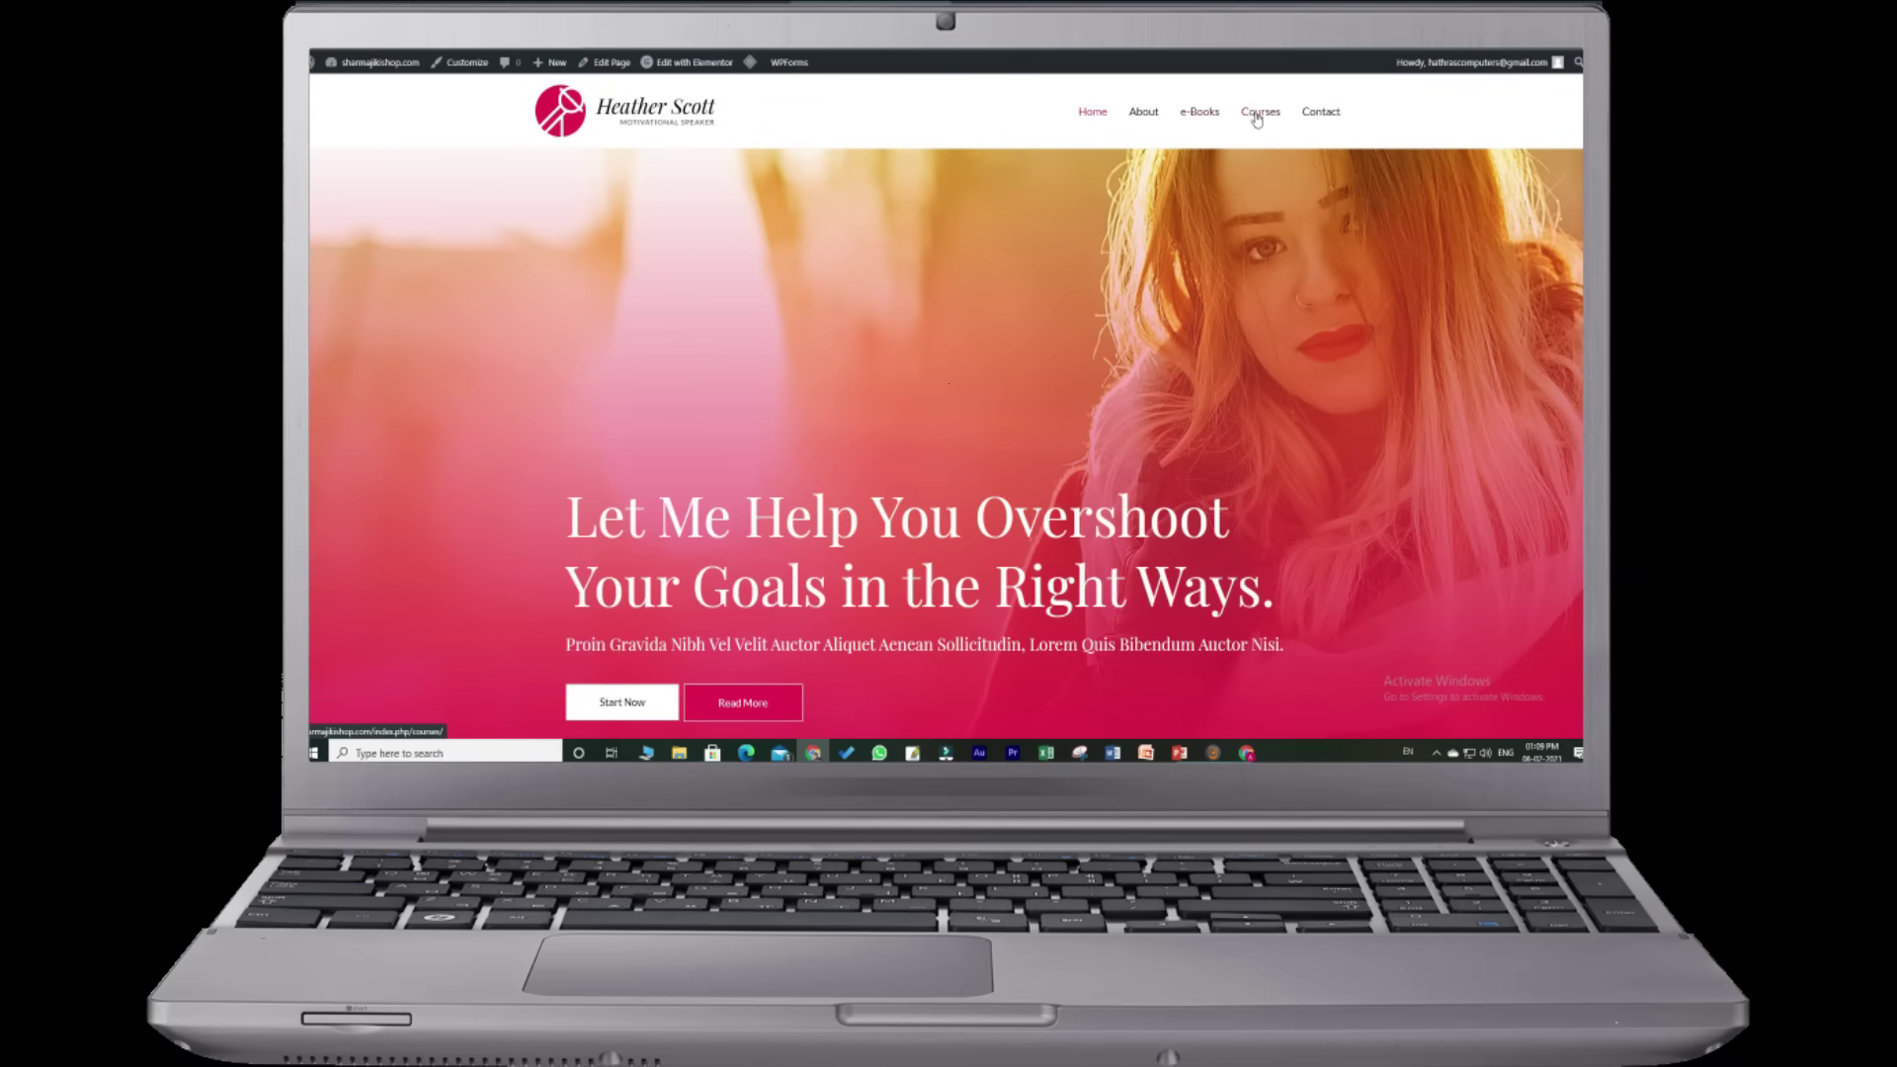
scroll(1326, 299, "down", 10)
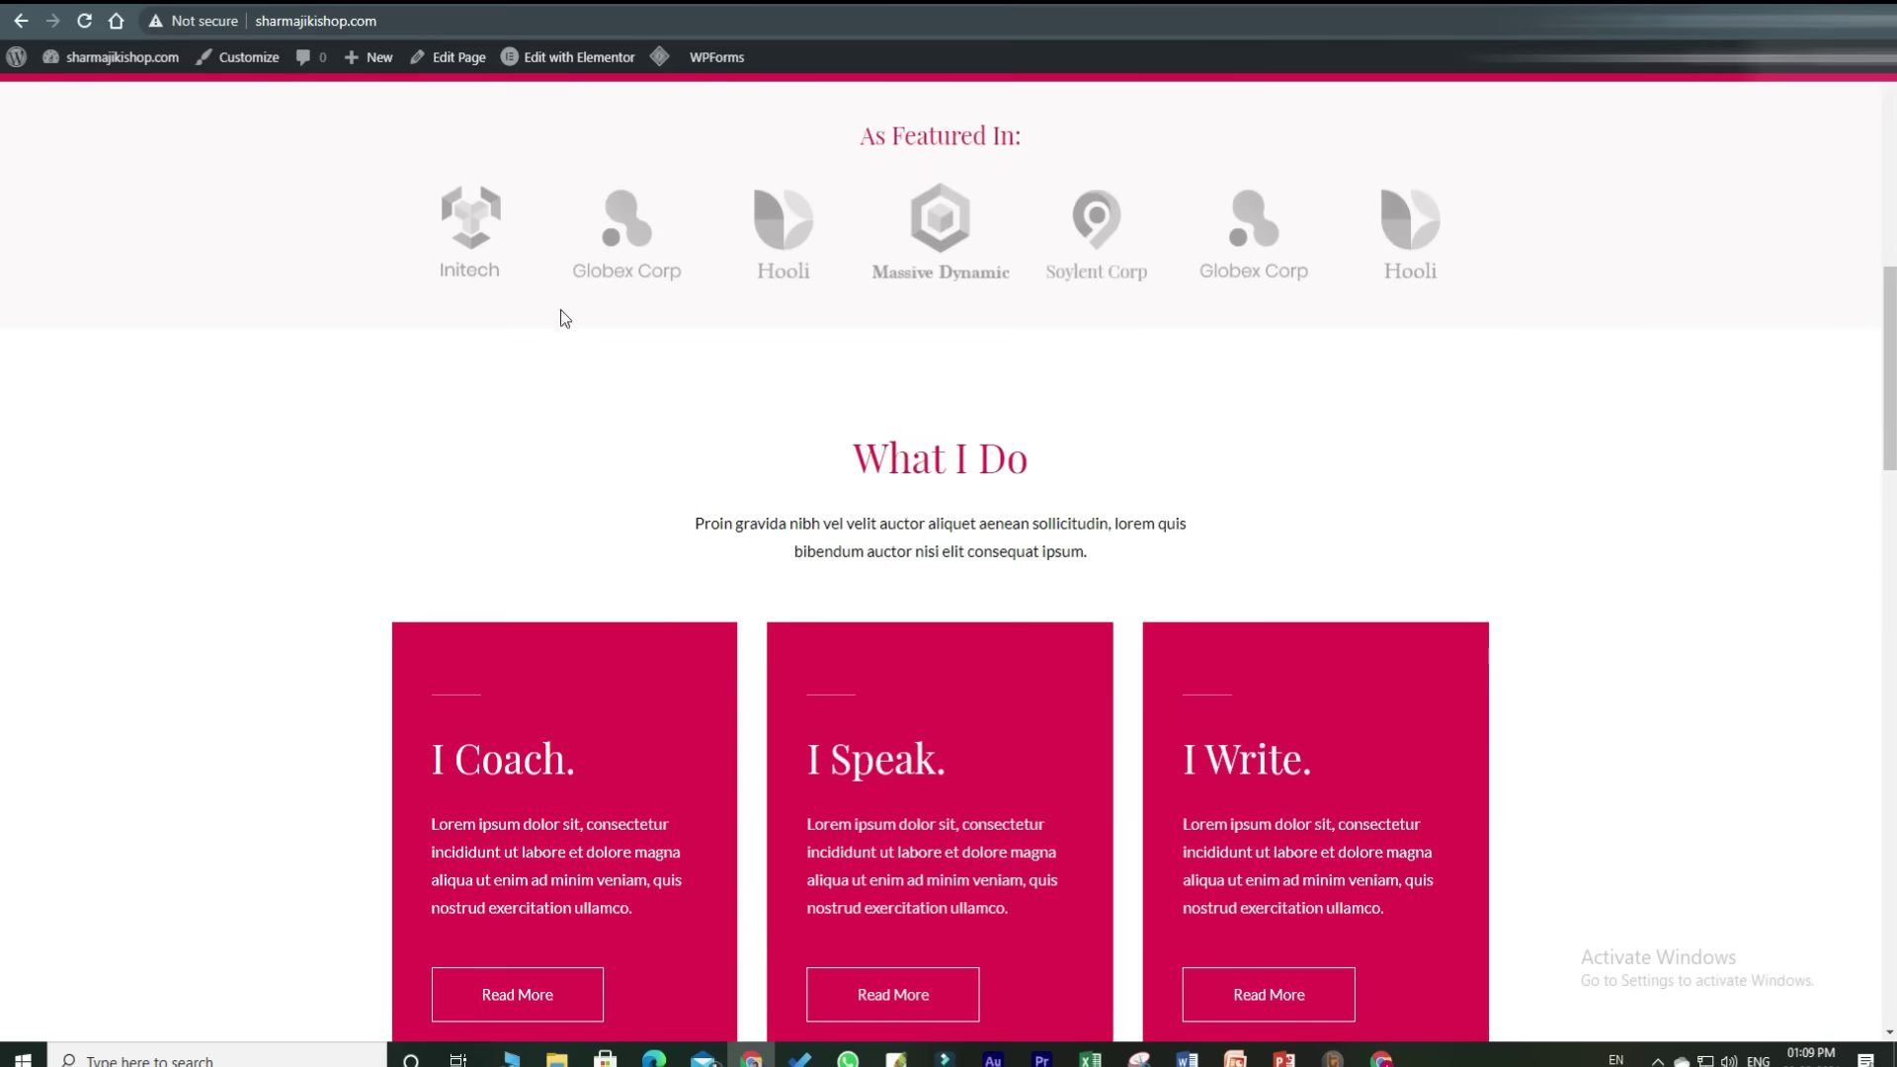
scroll(573, 326, "up", 8)
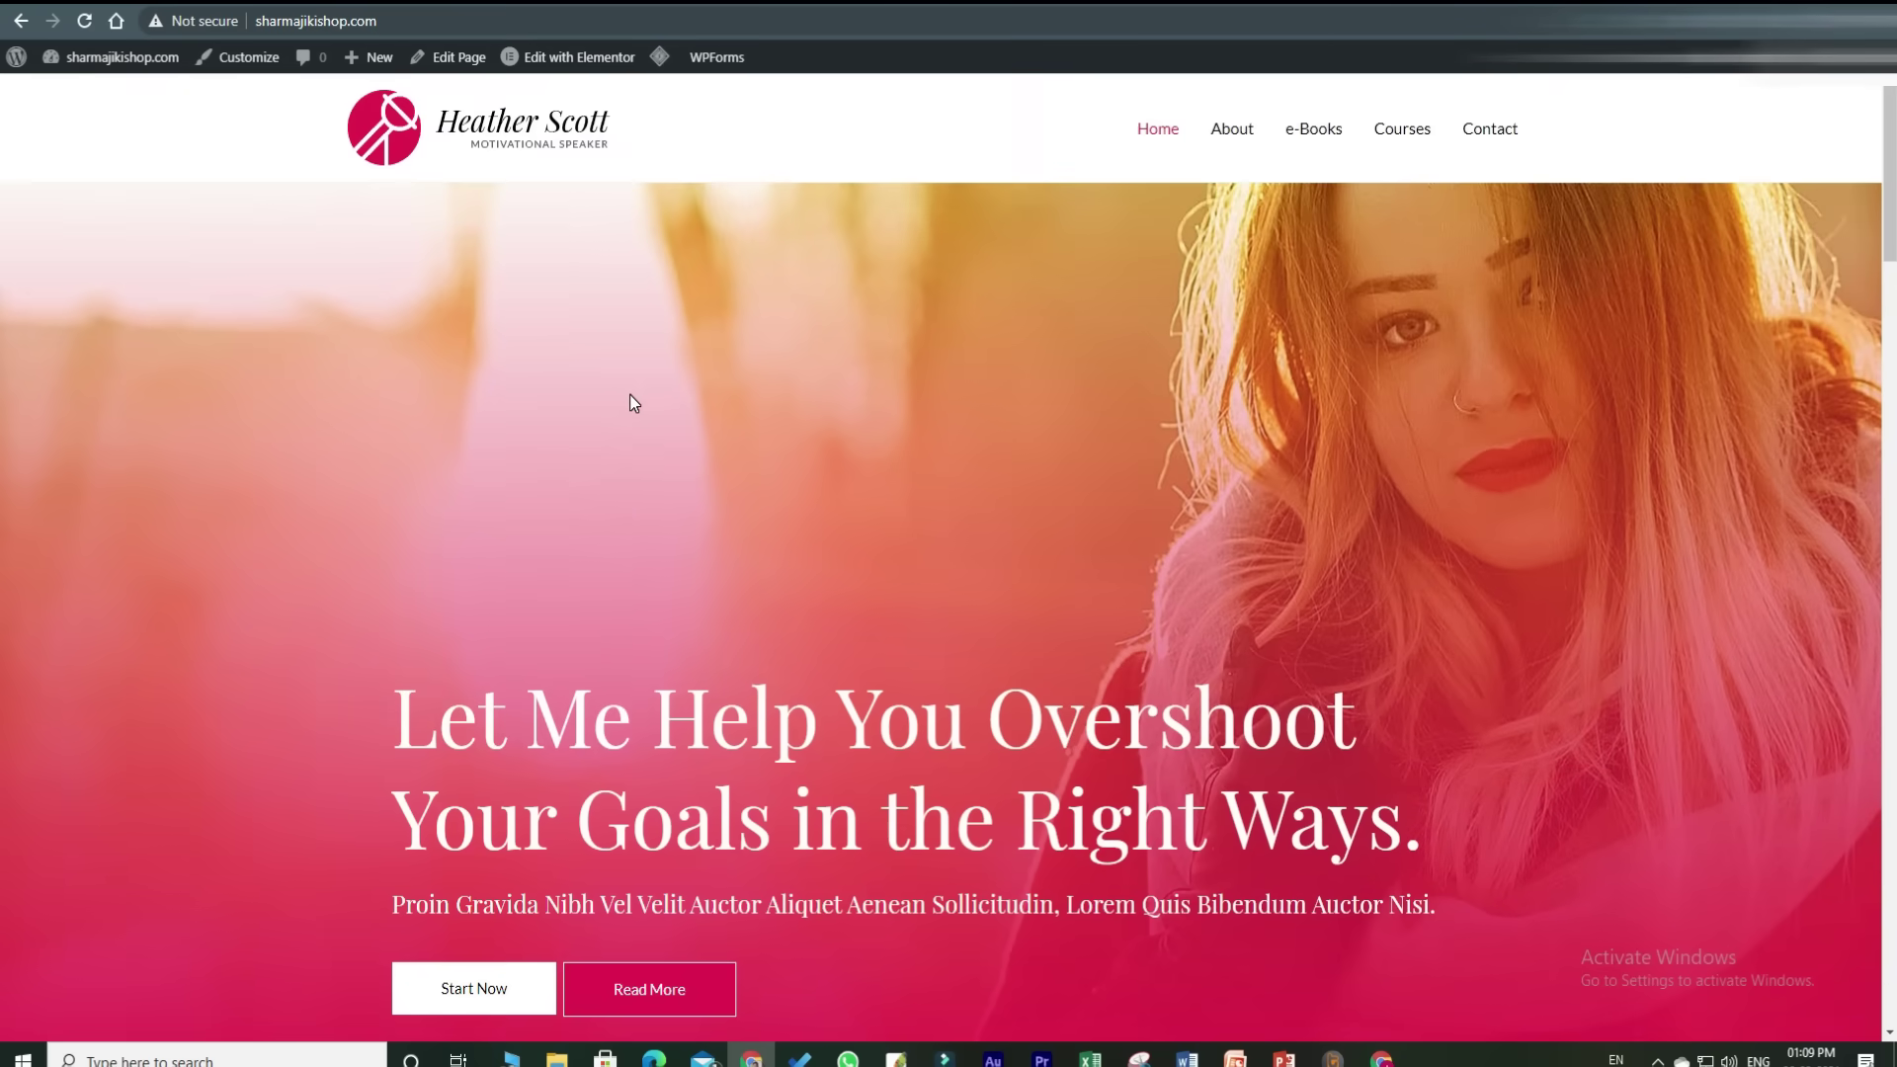
scroll(630, 396, "down", 1)
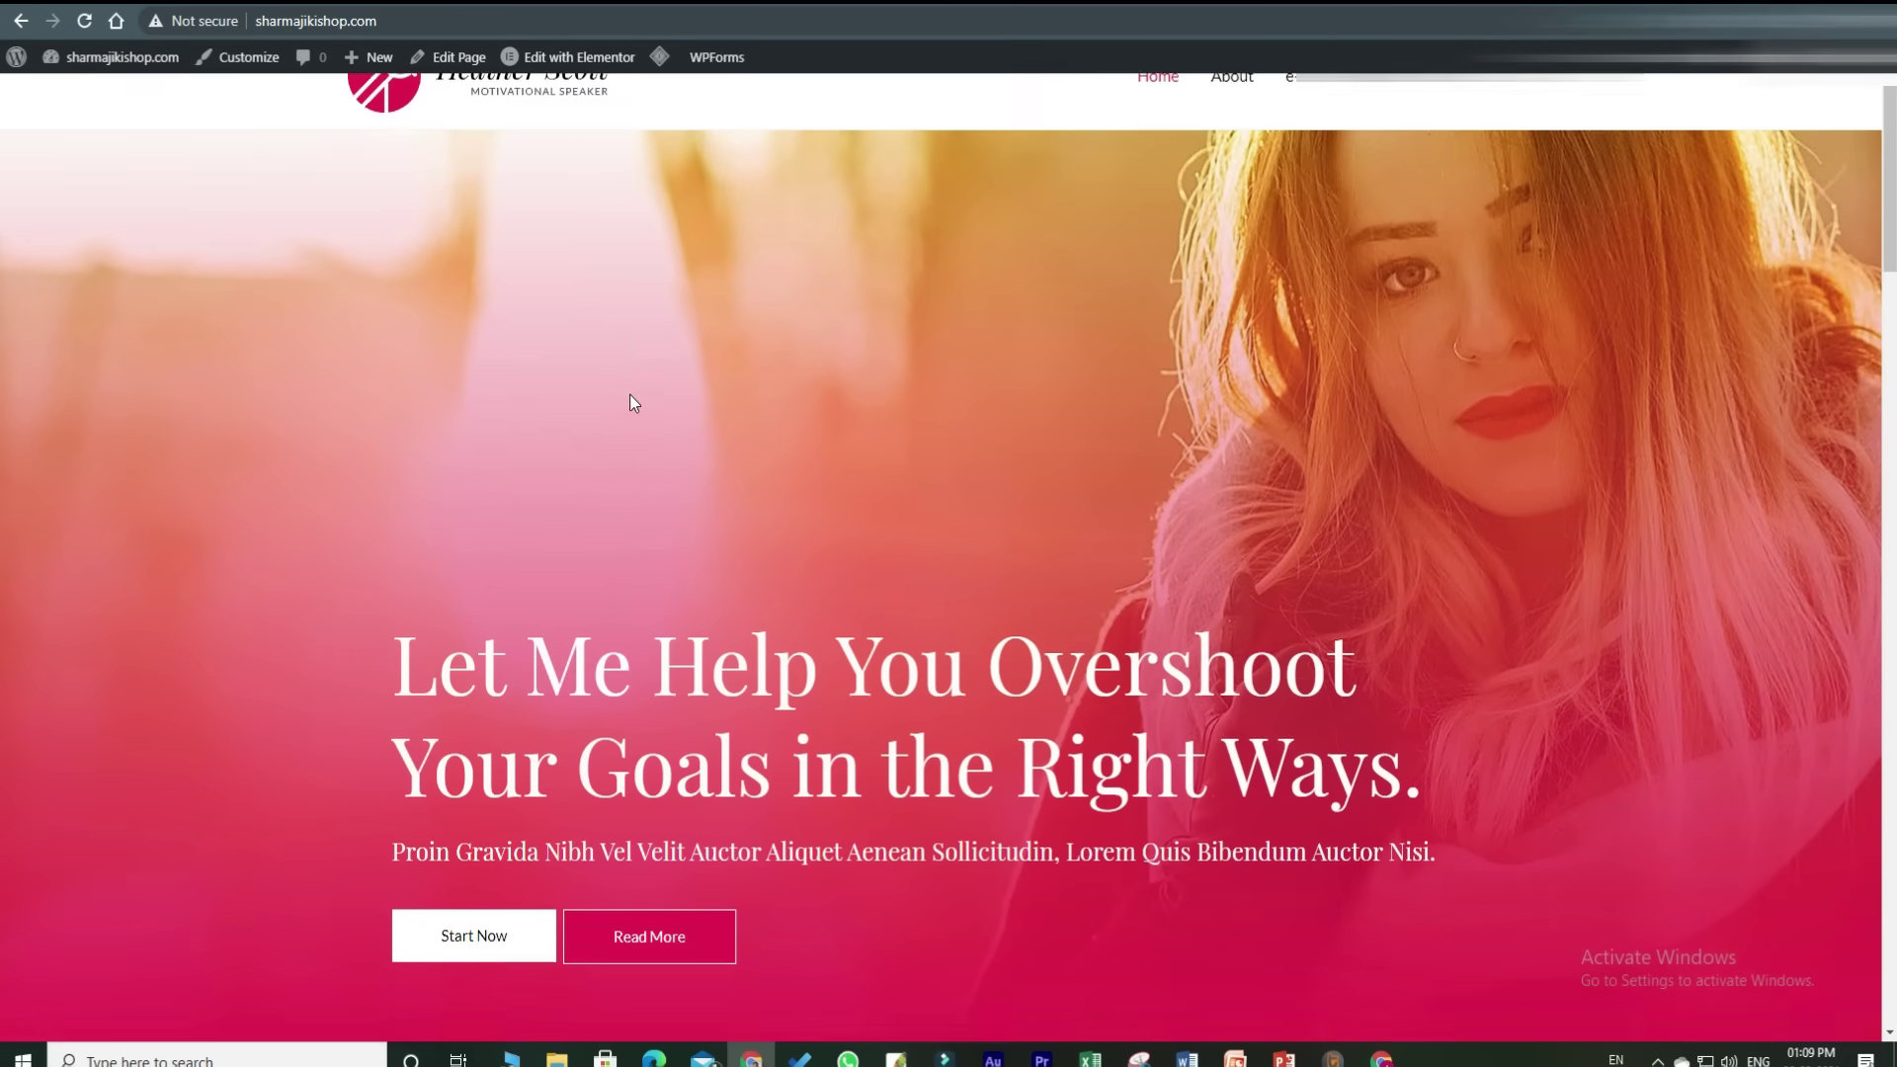
scroll(630, 395, "up", 1)
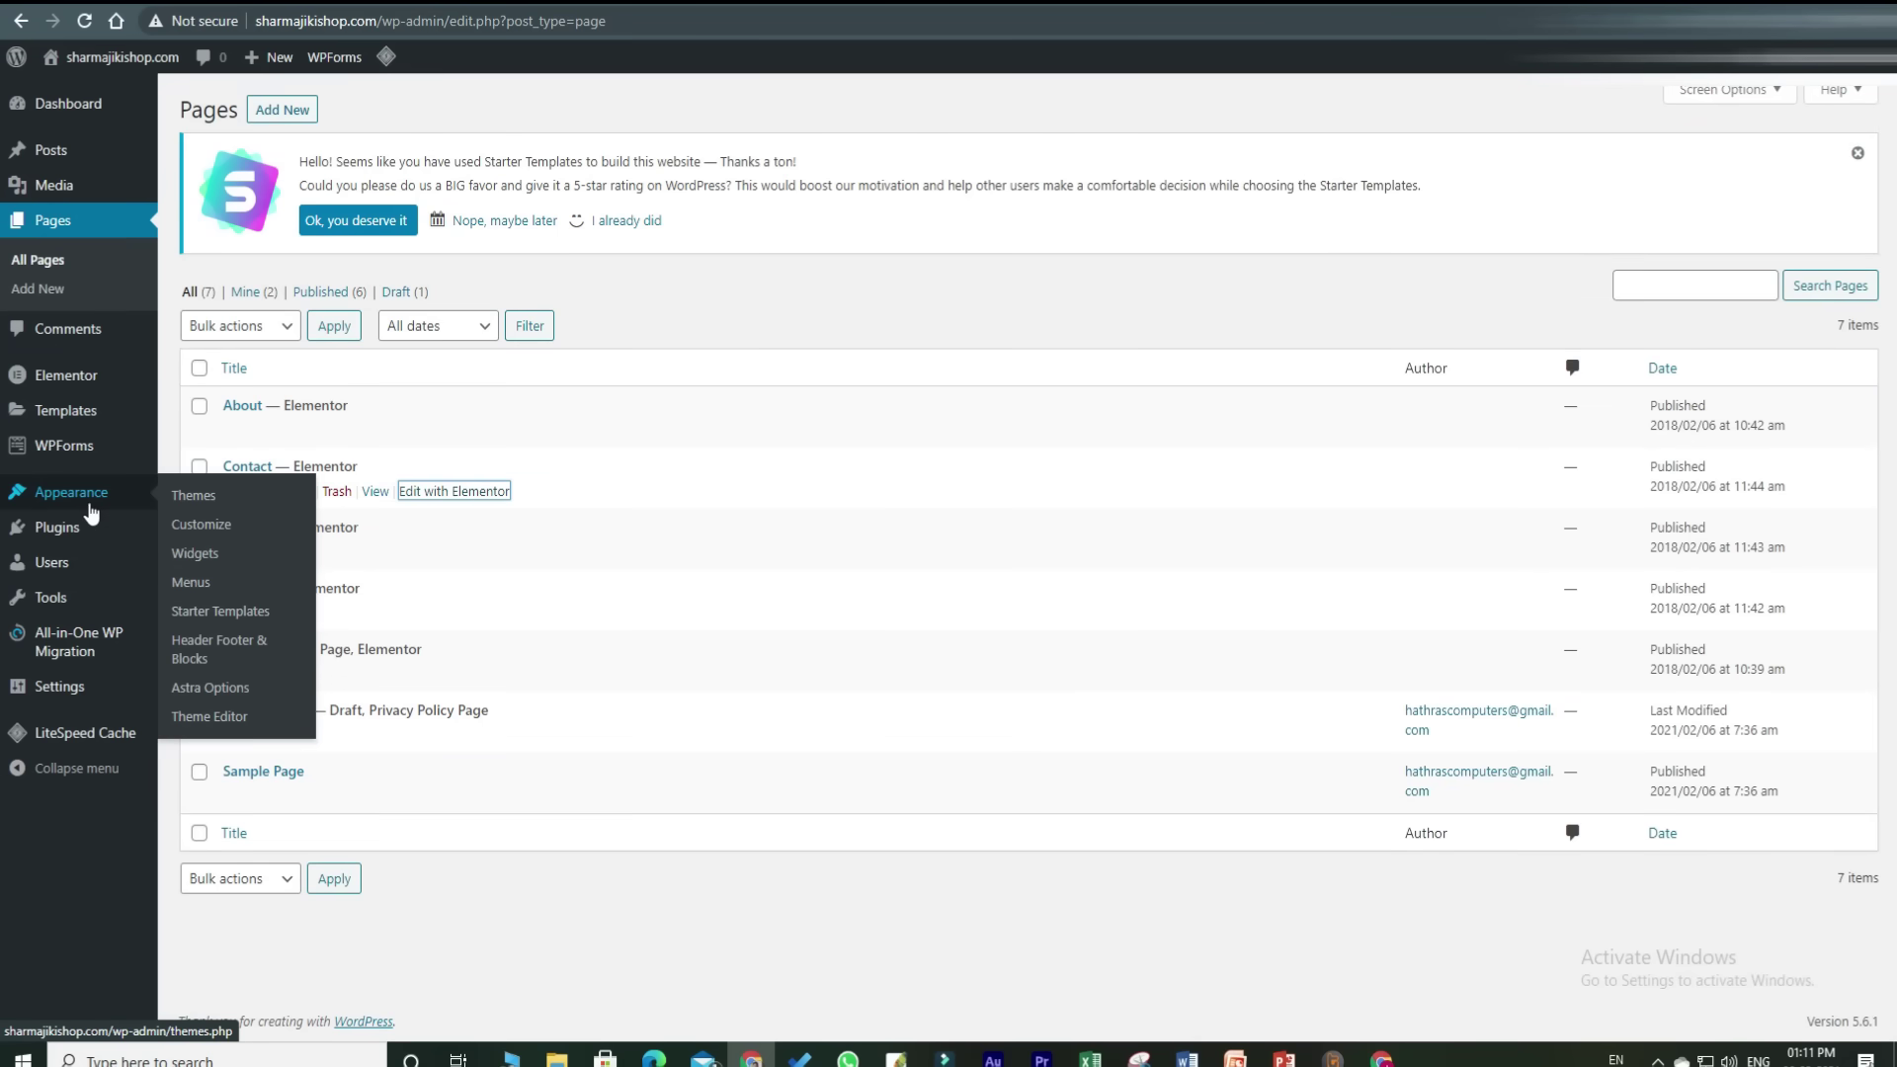
- Open the installed themes and start customizing the active Astra theme
left_click(208, 505)
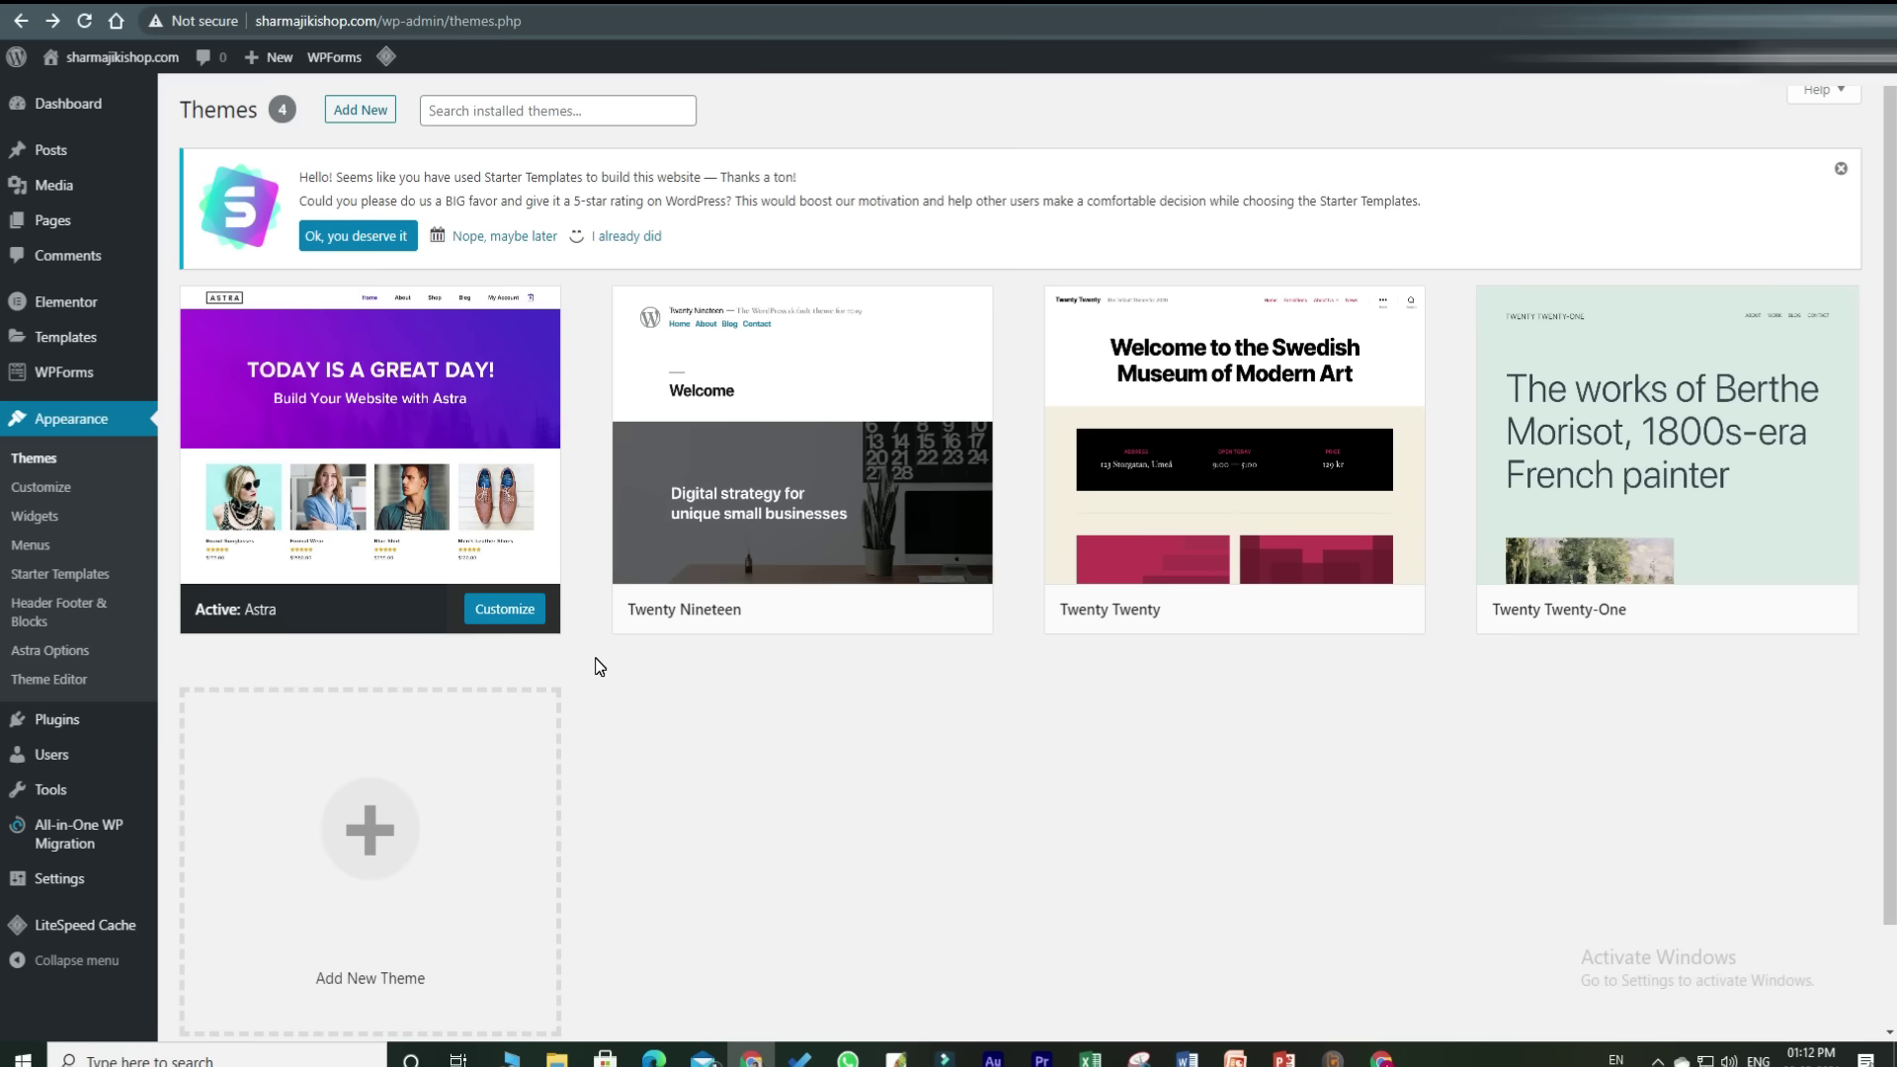
mouse_move(356, 632)
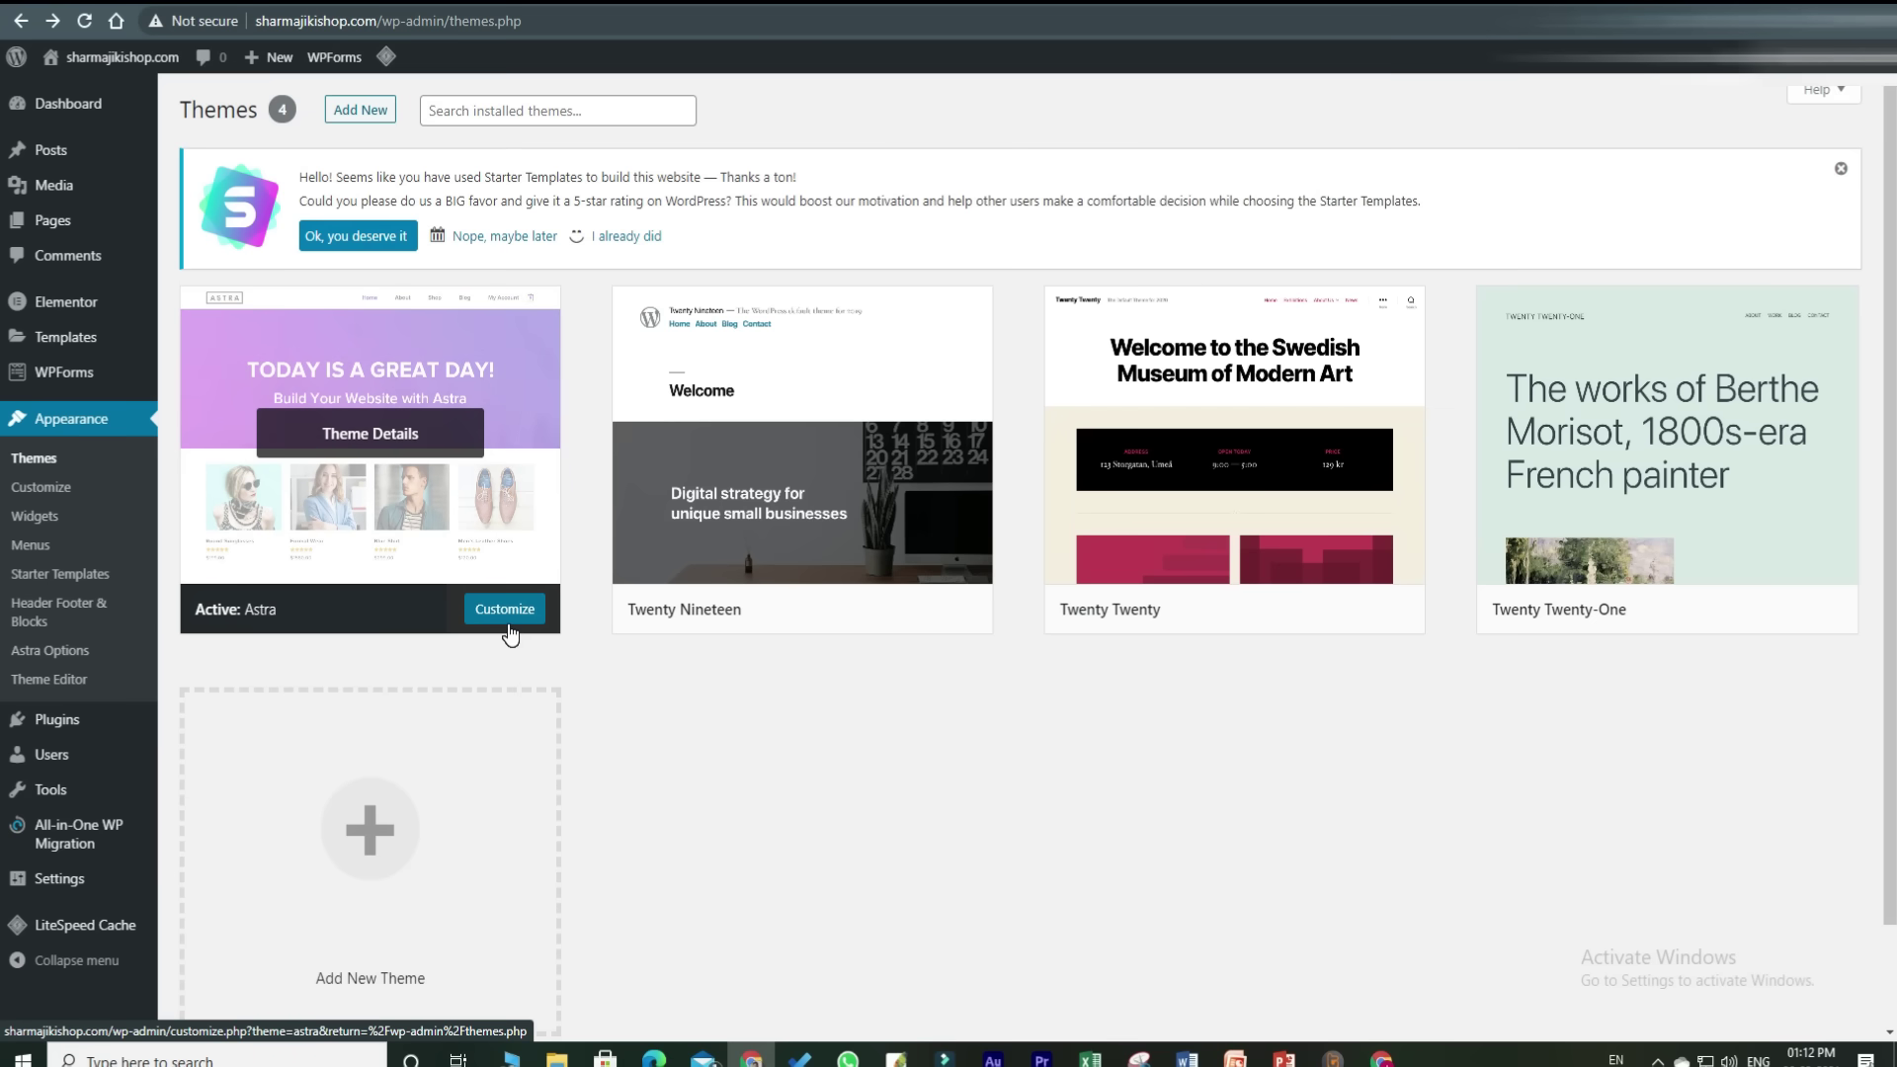
left_click(506, 631)
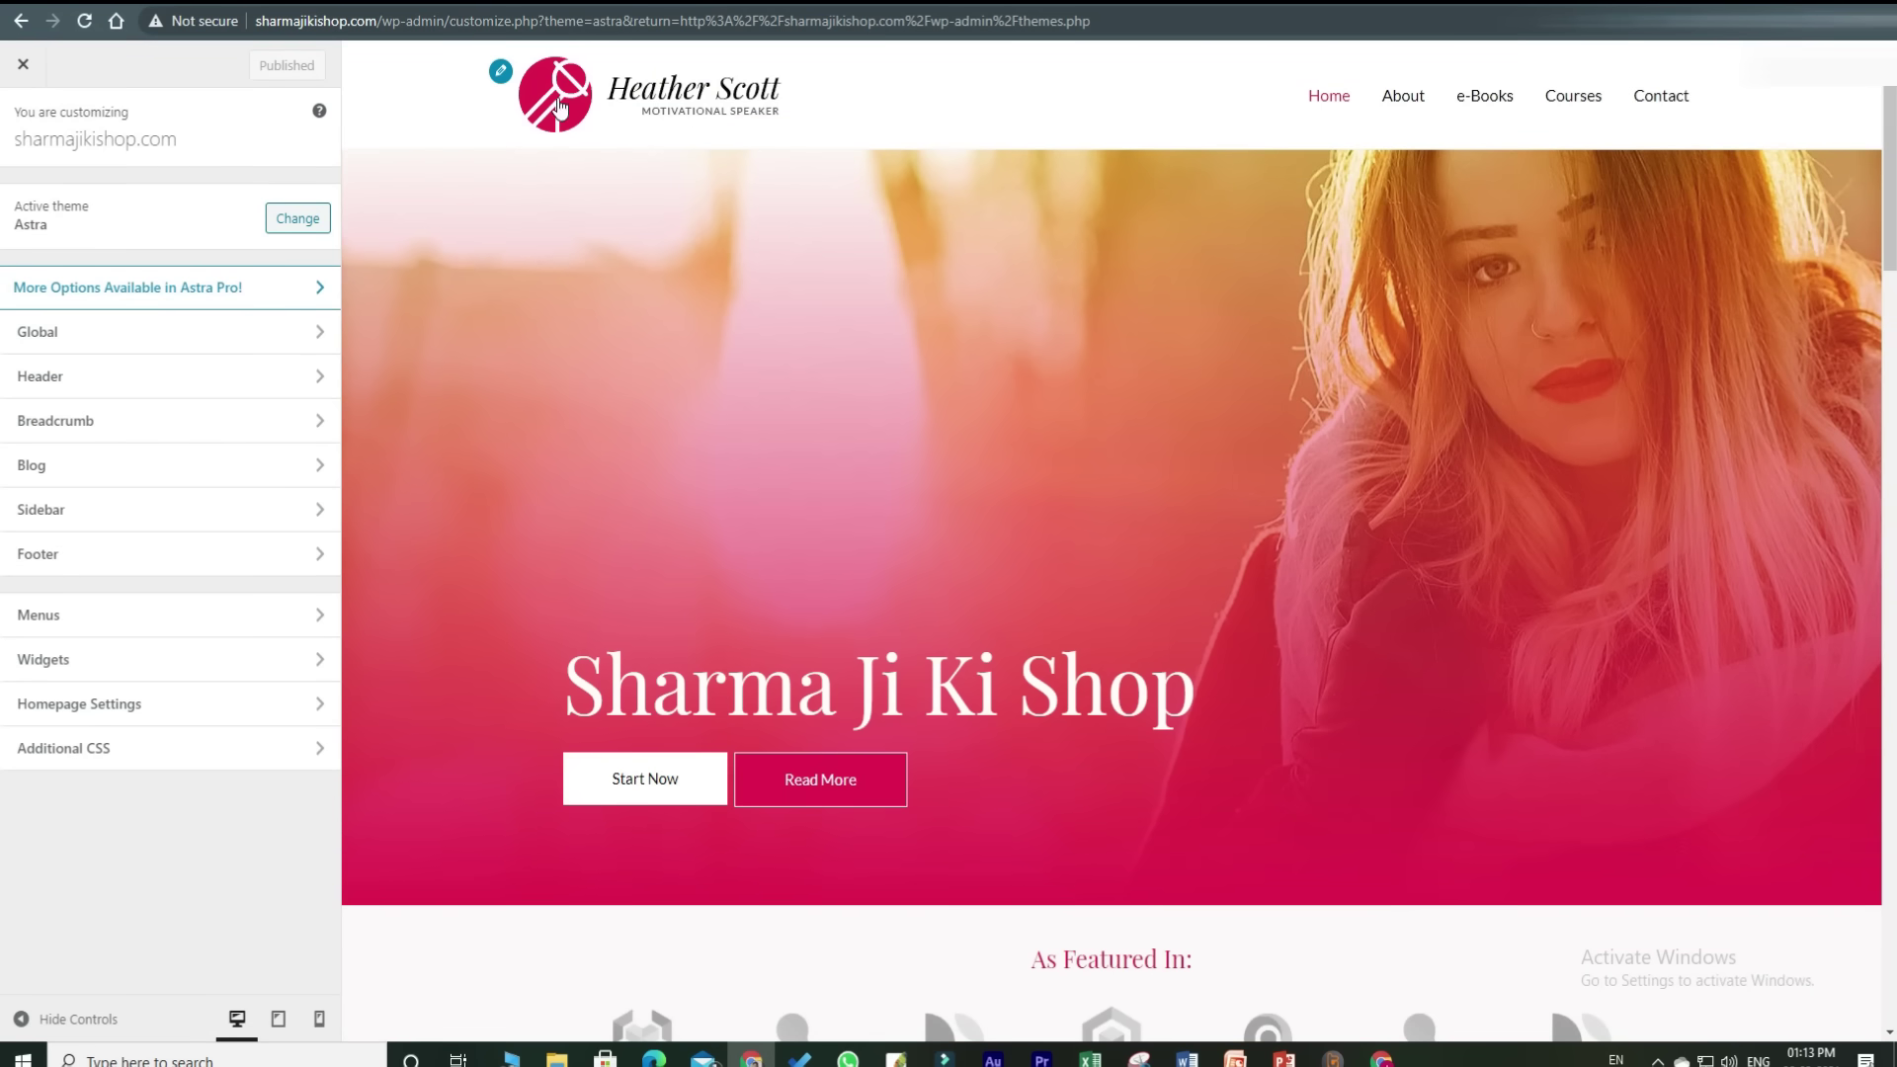
- In the Site Identity settings, remove the header logo and display the site title in its place
left_click(498, 77)
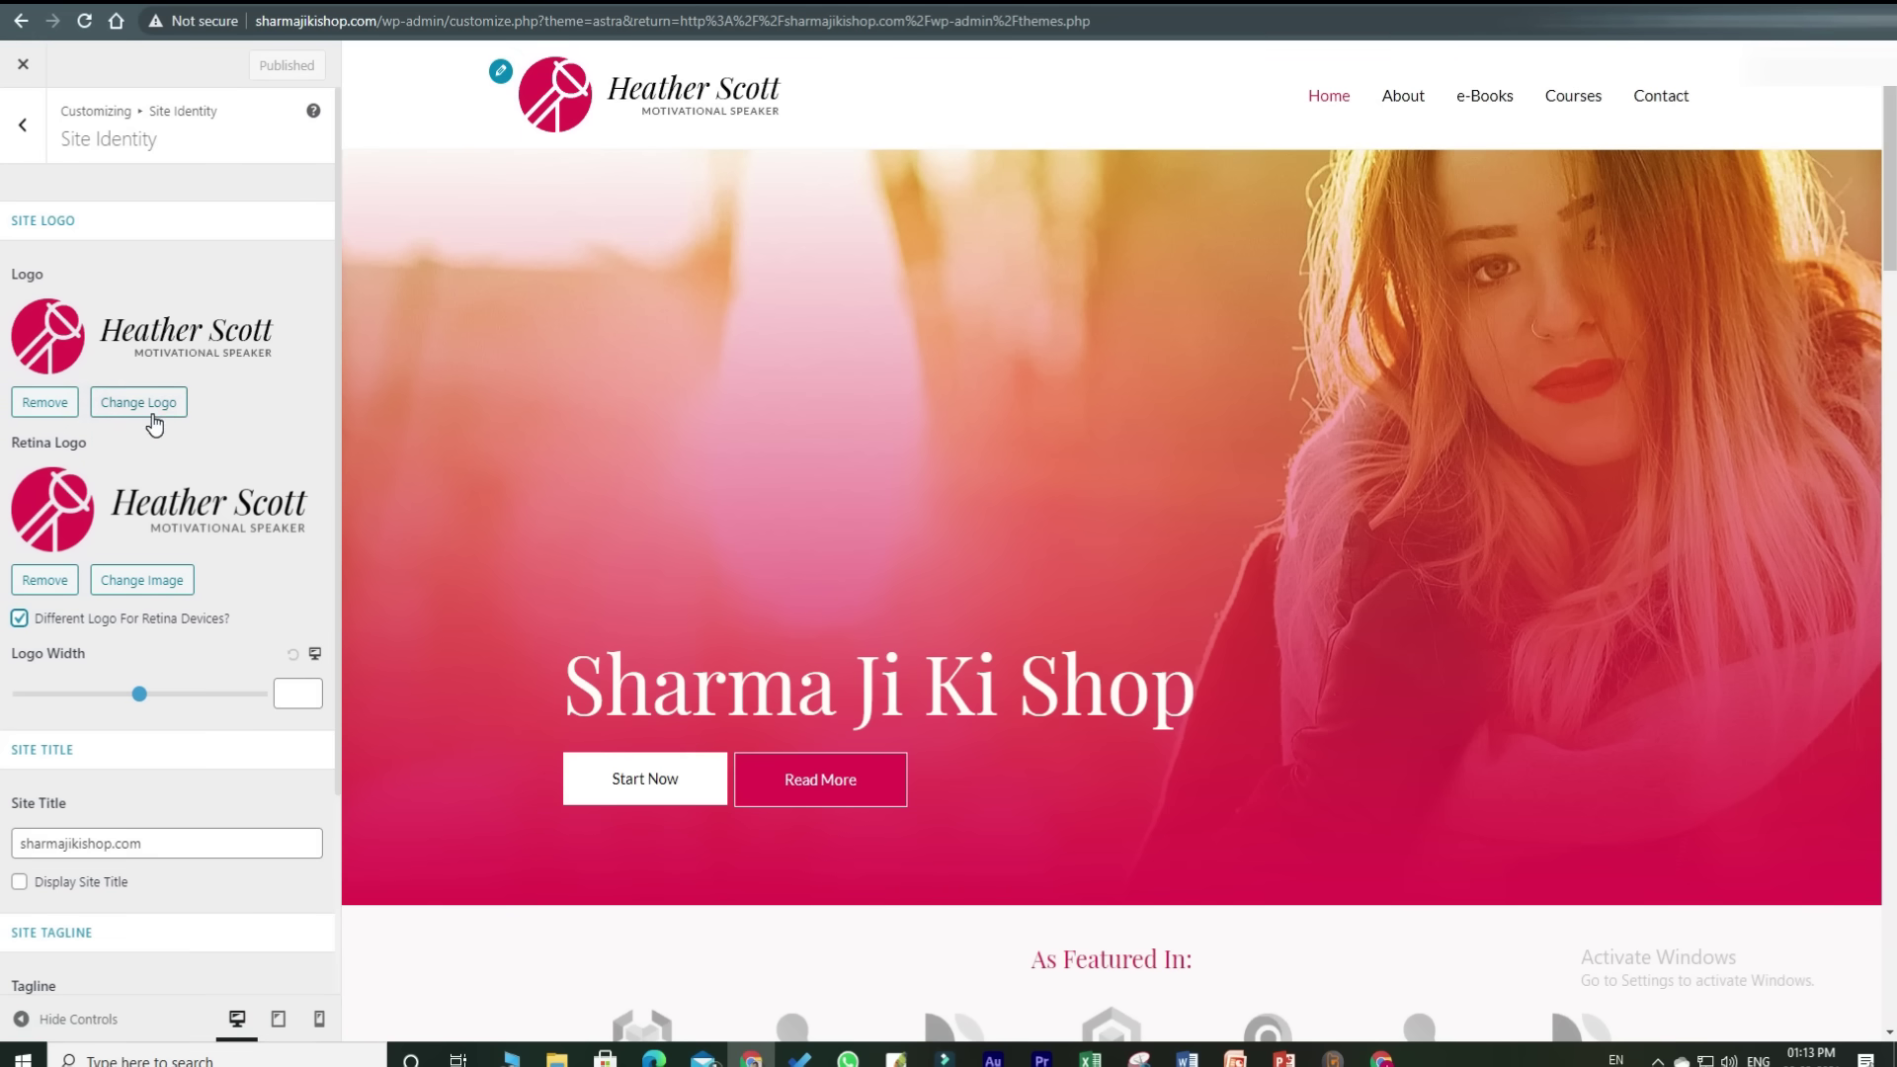
left_click(50, 411)
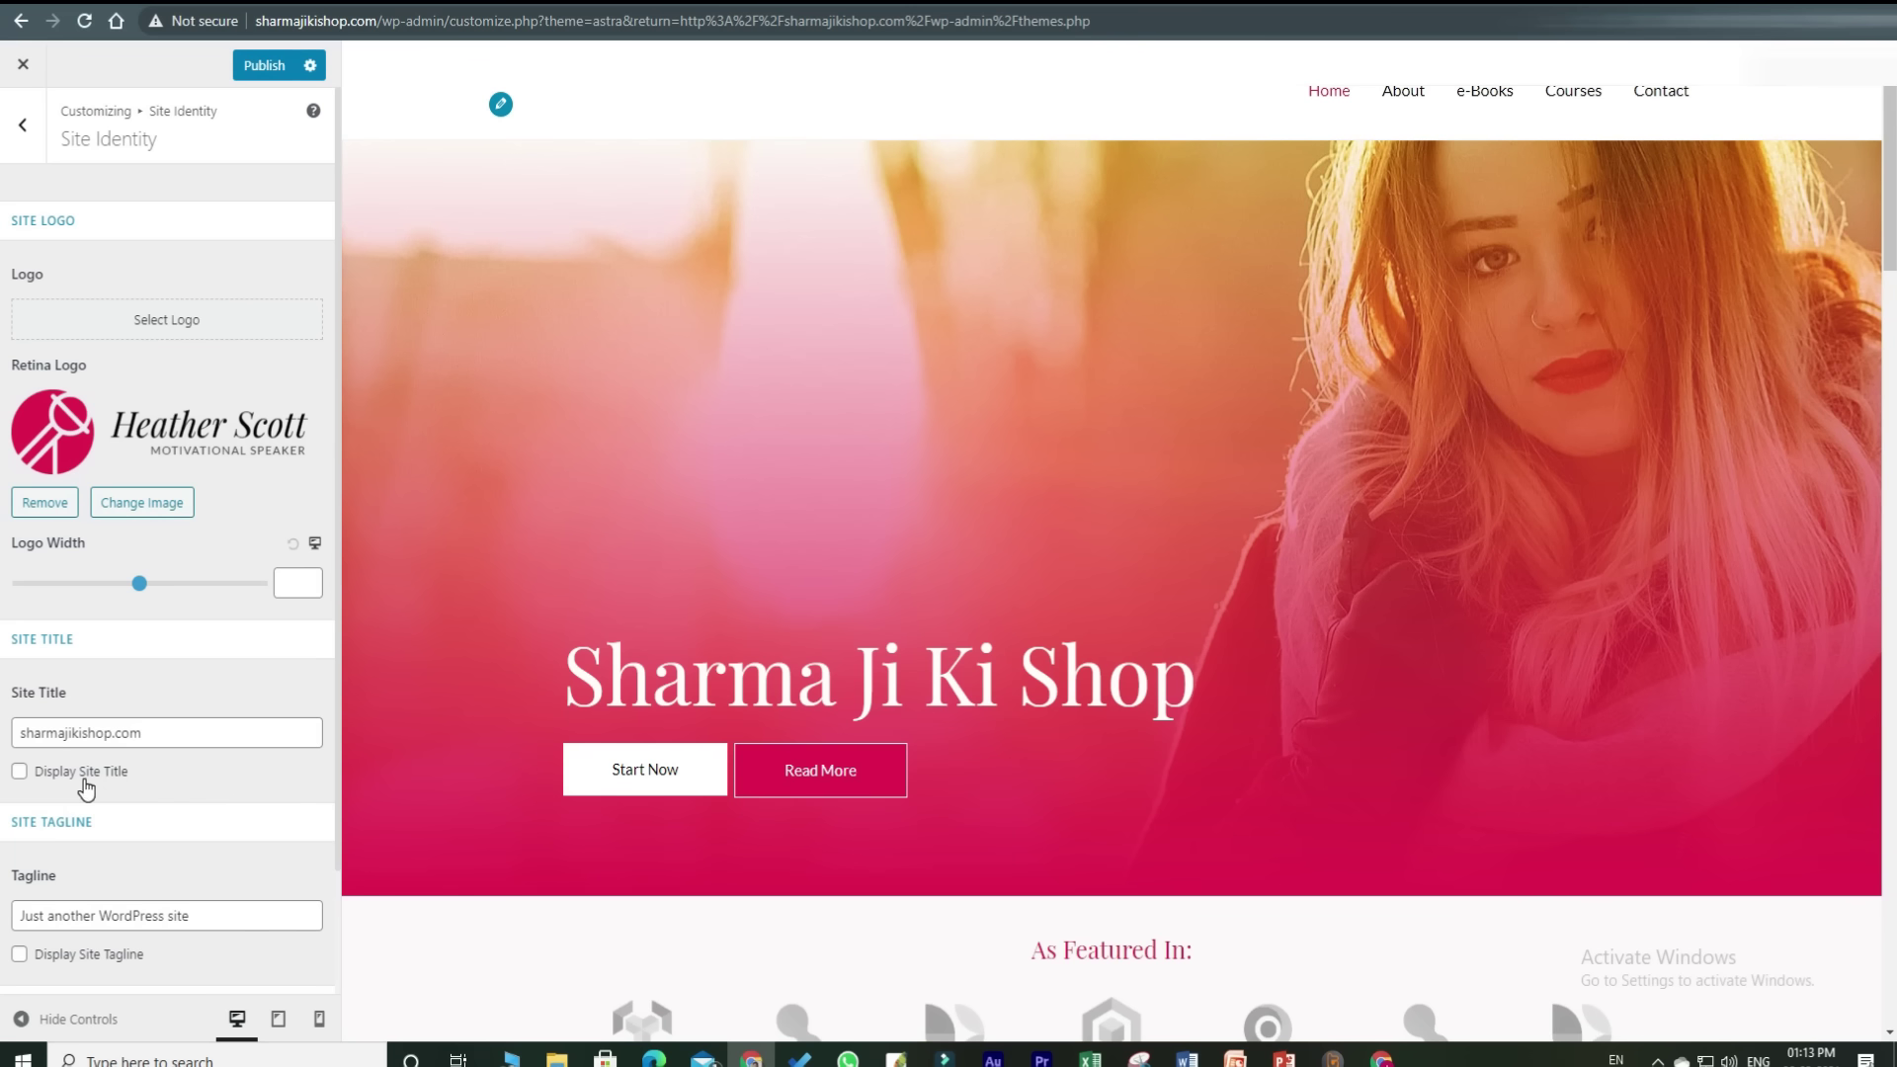
left_click(18, 775)
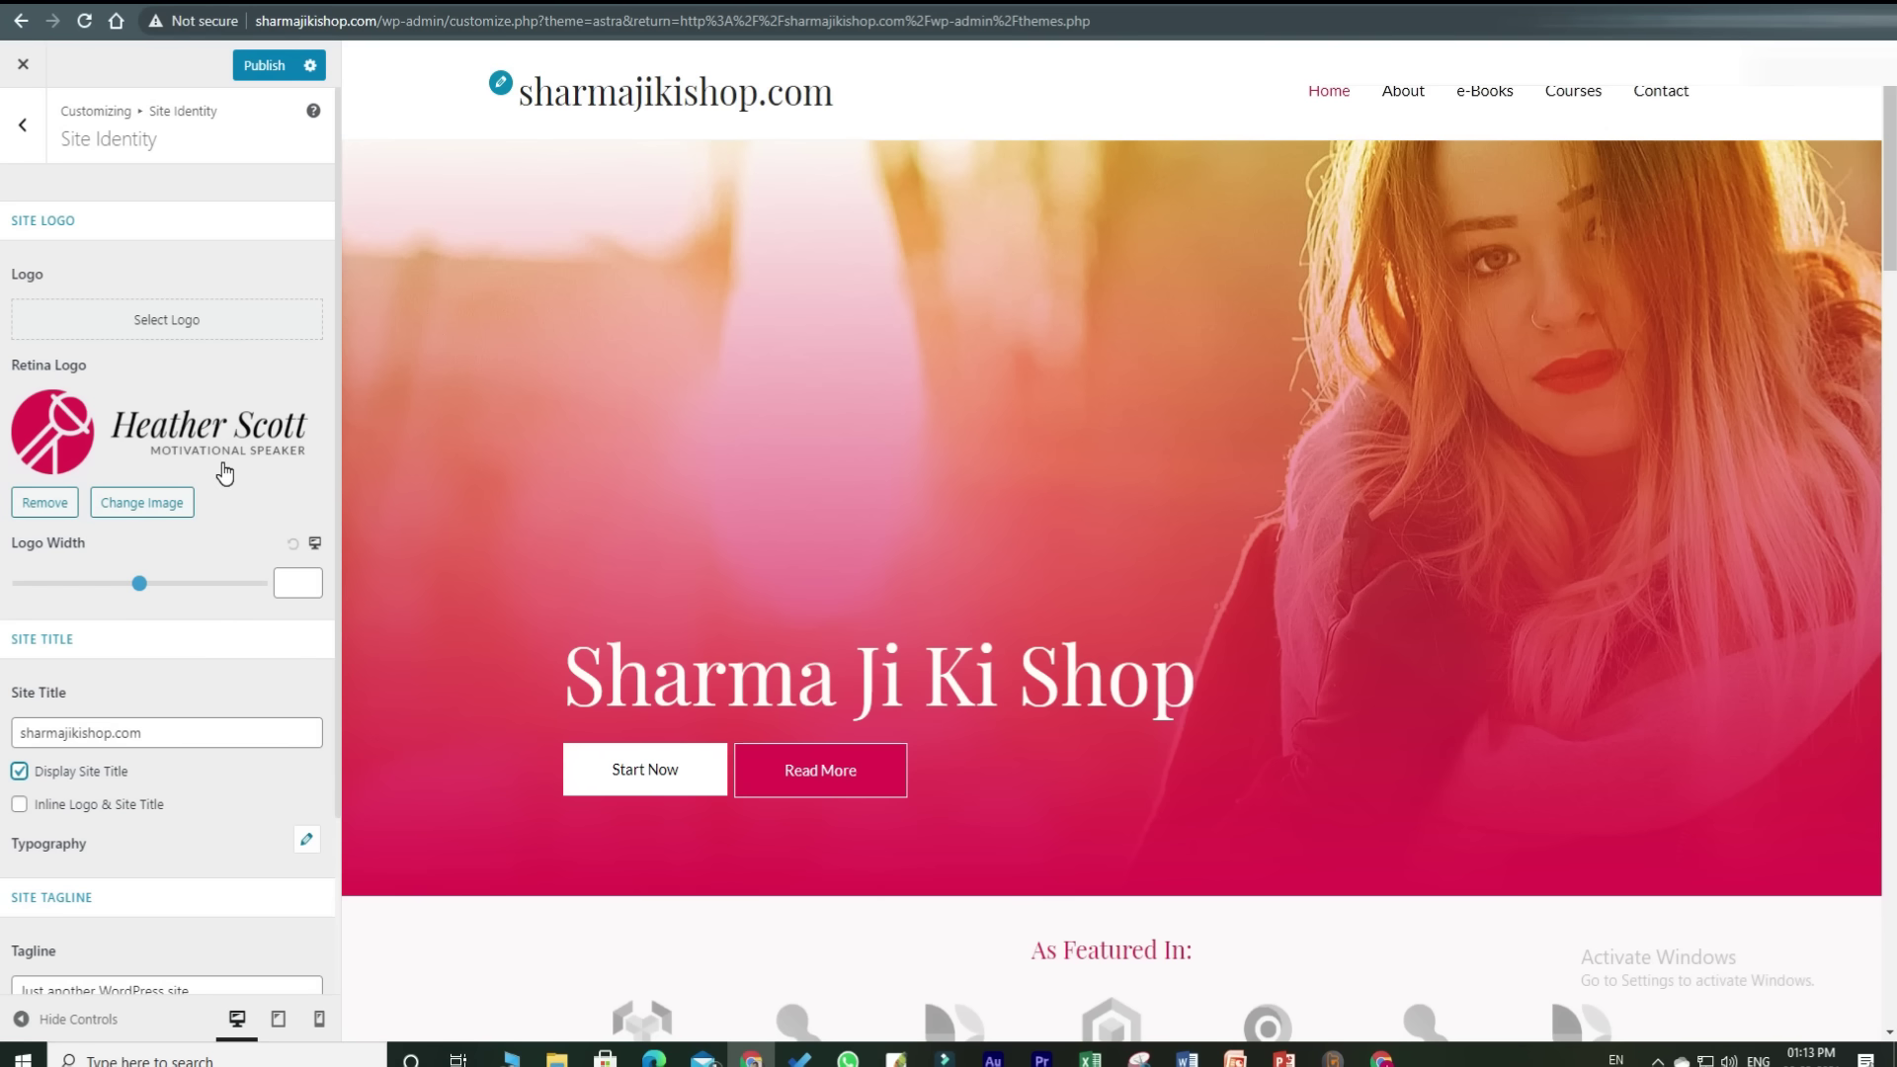
- Check the home page preview, leave the Site Identity settings, publish the customization and return to the Themes page
scroll(571, 490, "down", 12)
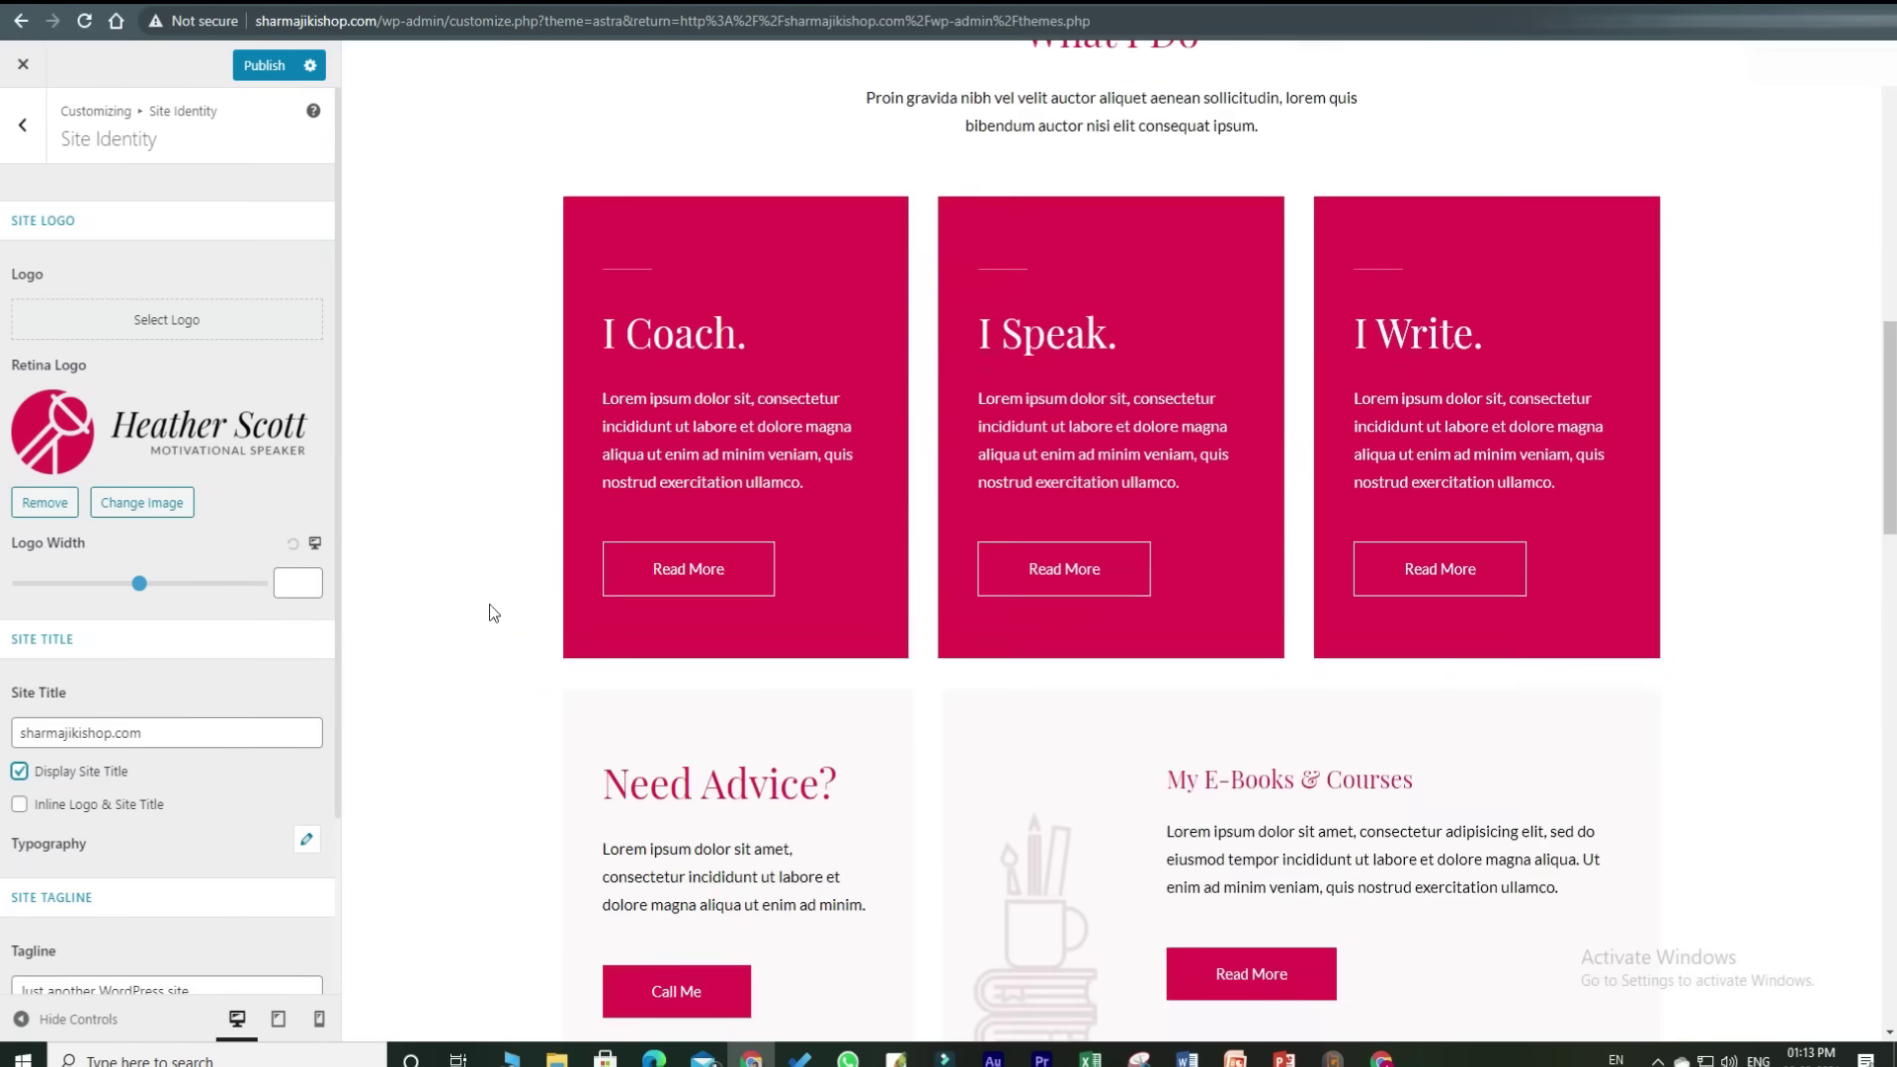
scroll(489, 603, "up", 5)
left_click(23, 125)
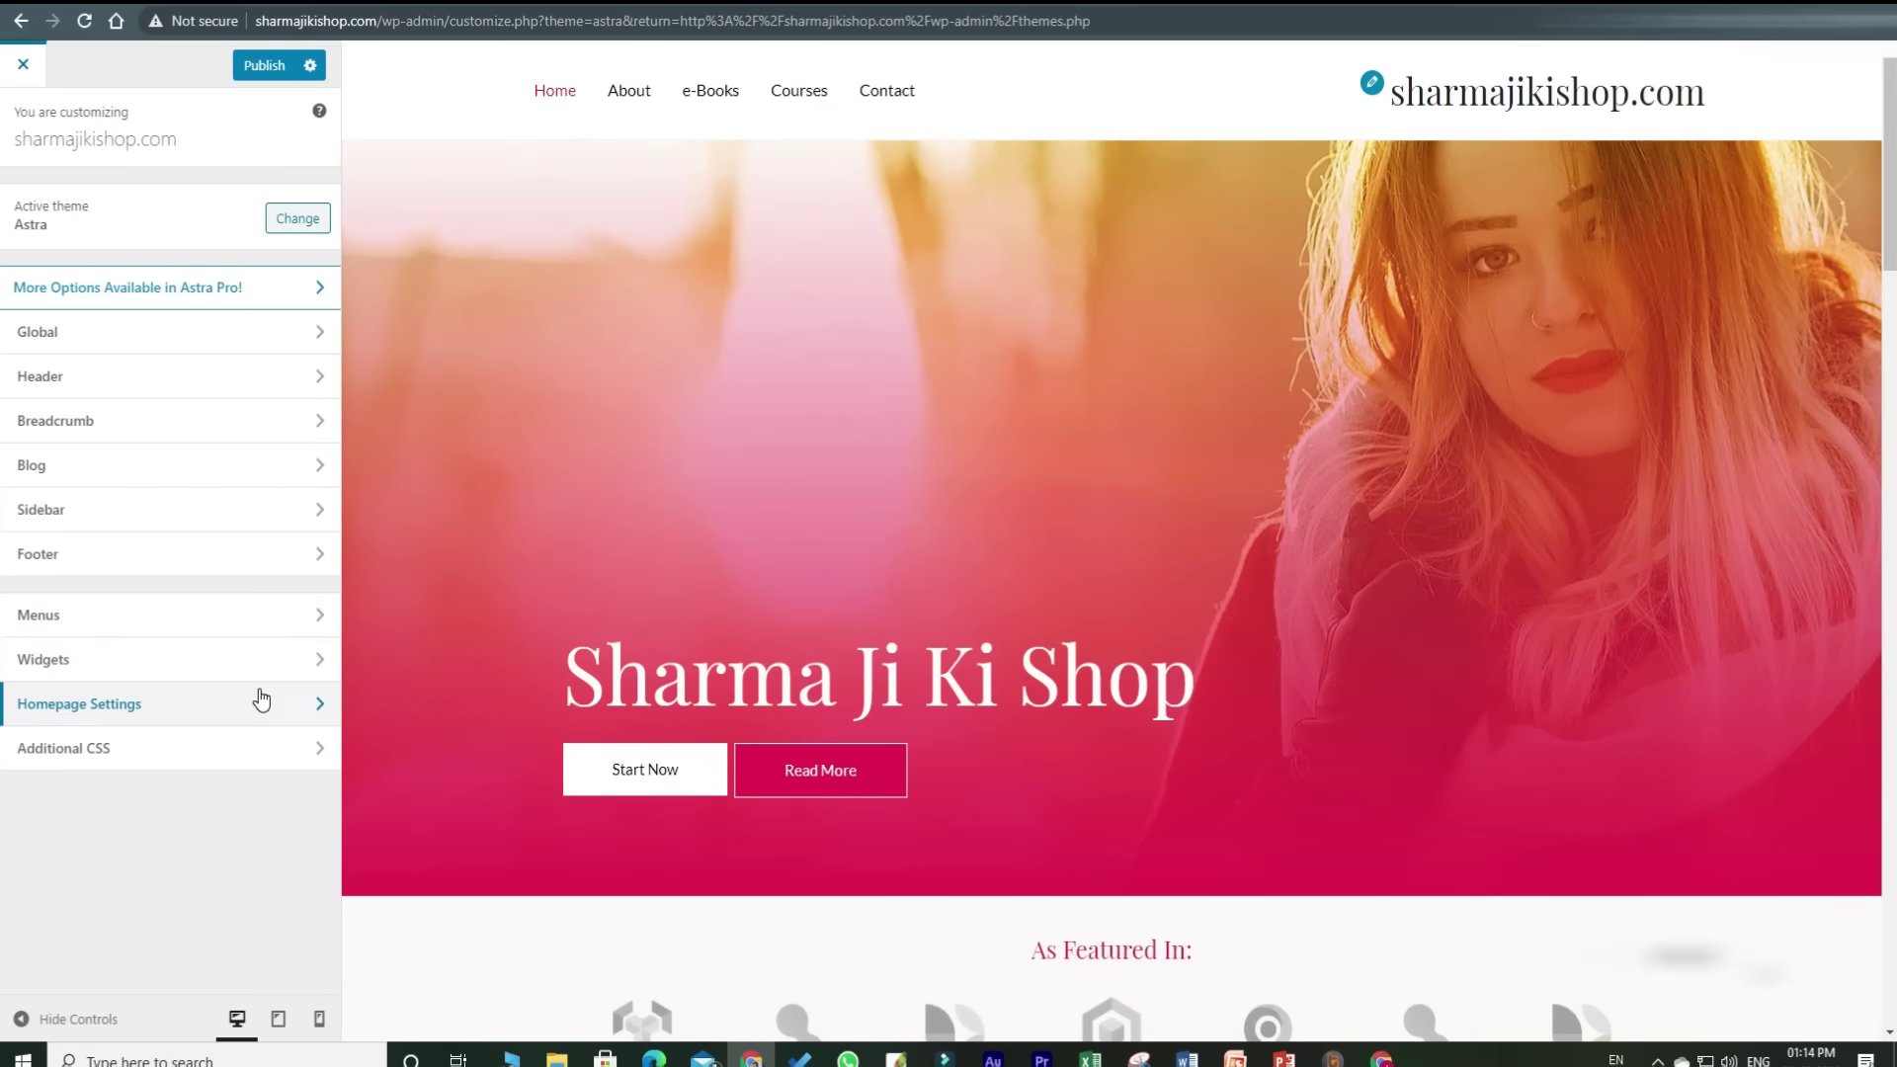
left_click(256, 69)
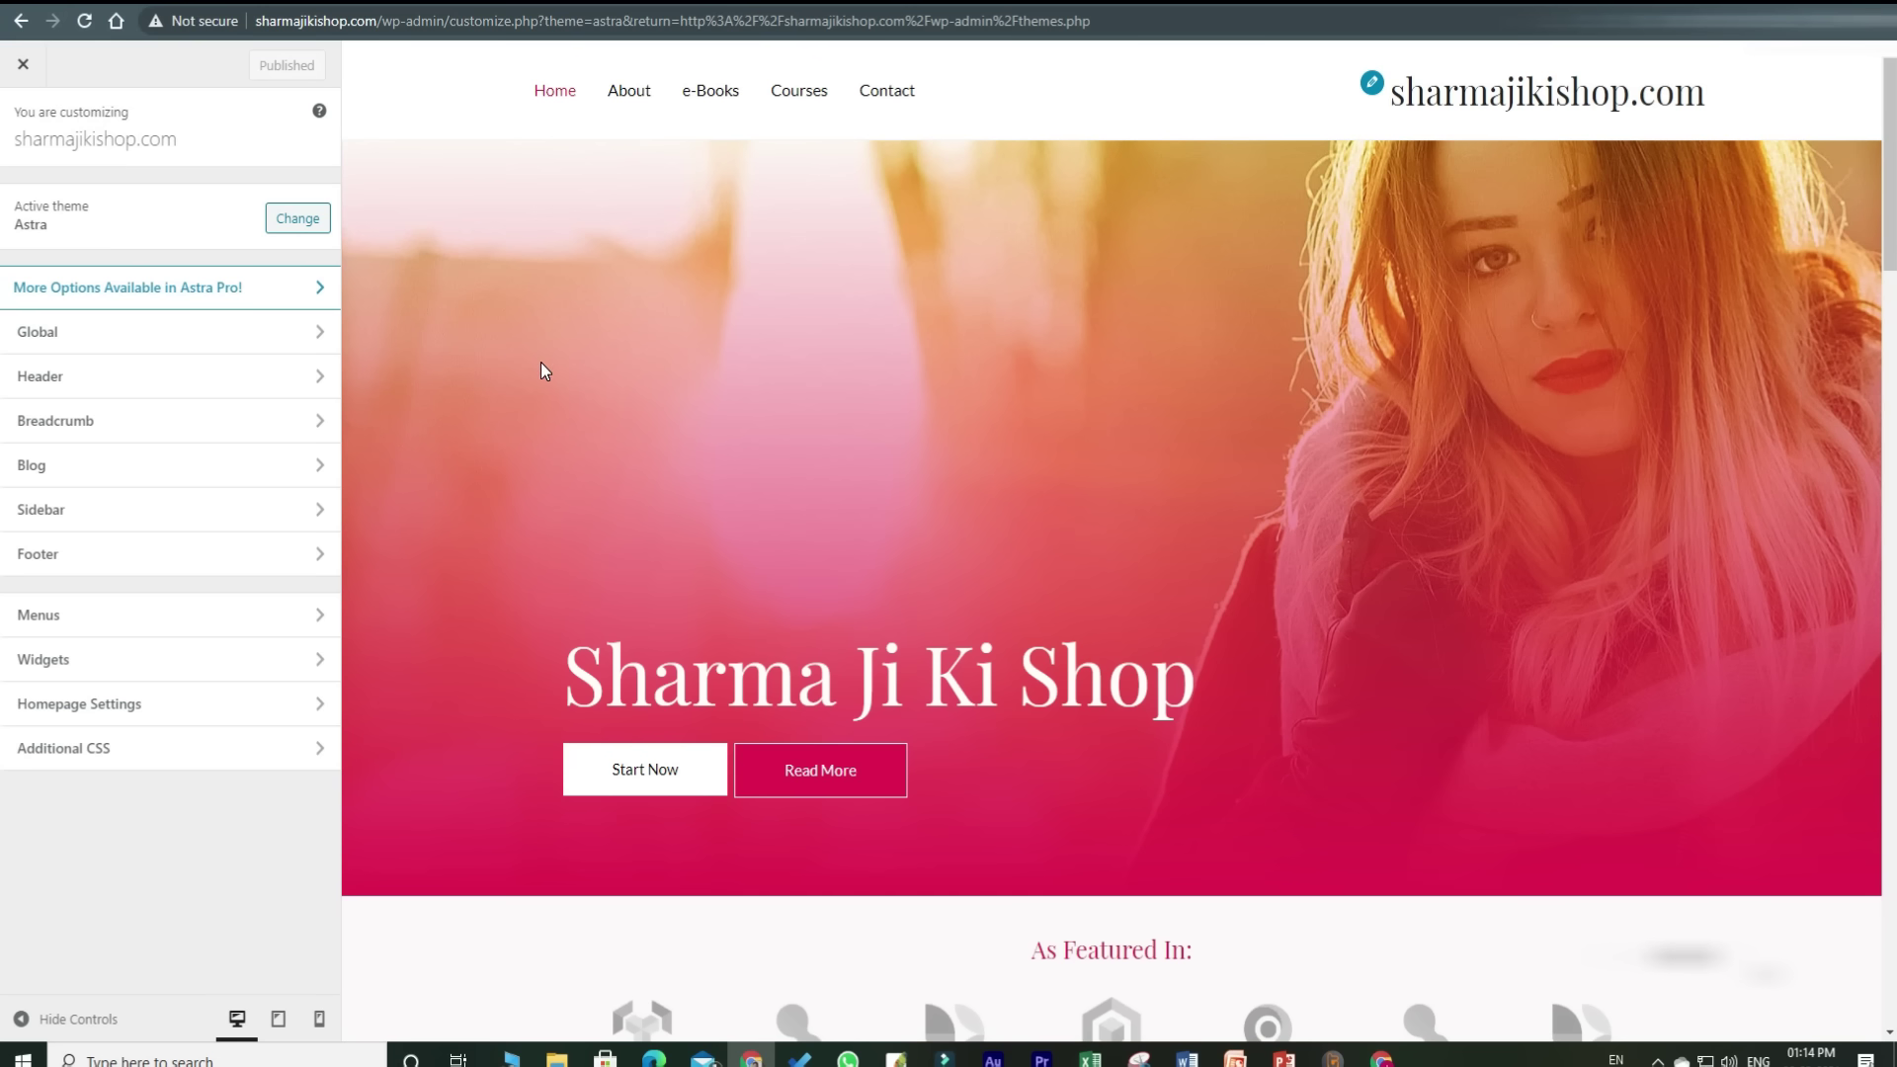
left_click(20, 21)
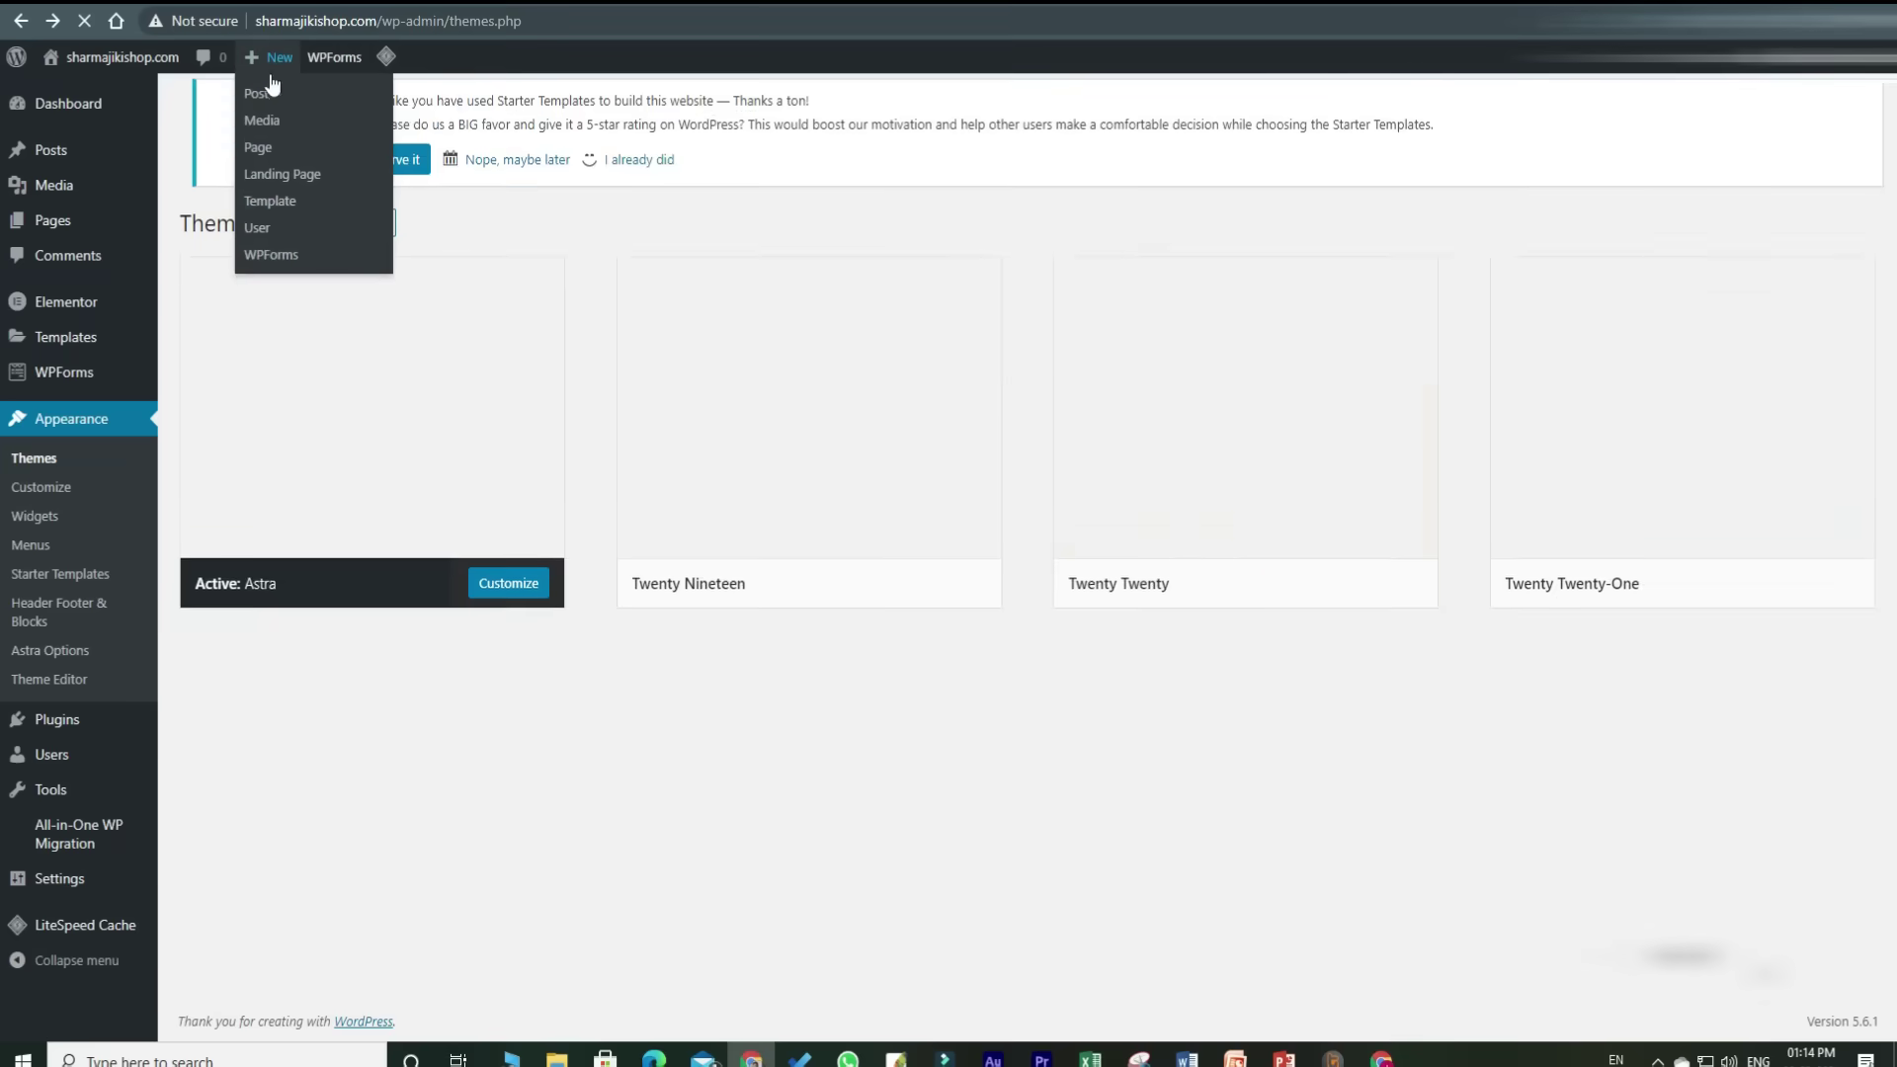